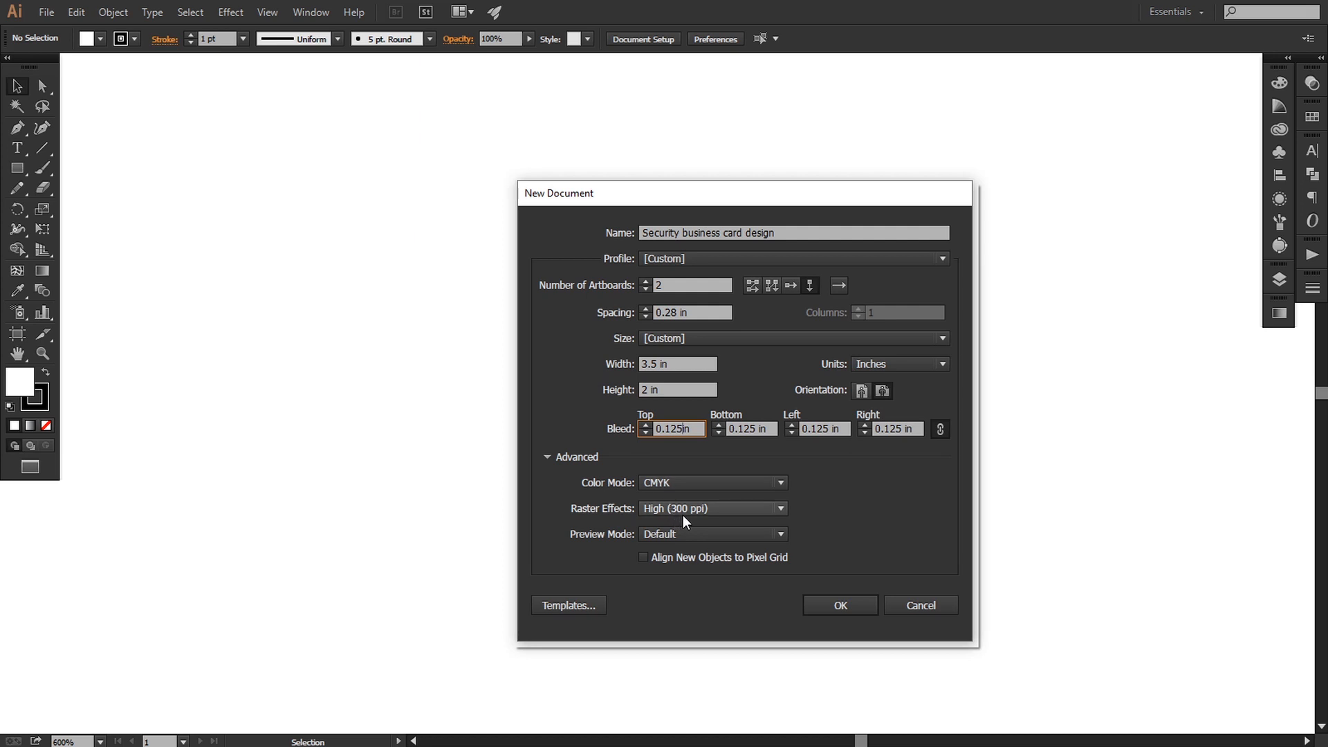
Create the two-artboard 3.5 × 2 in business card document with 0.125 in bleed and paste in the copied swatches, logo and contact artwork.
click(844, 607)
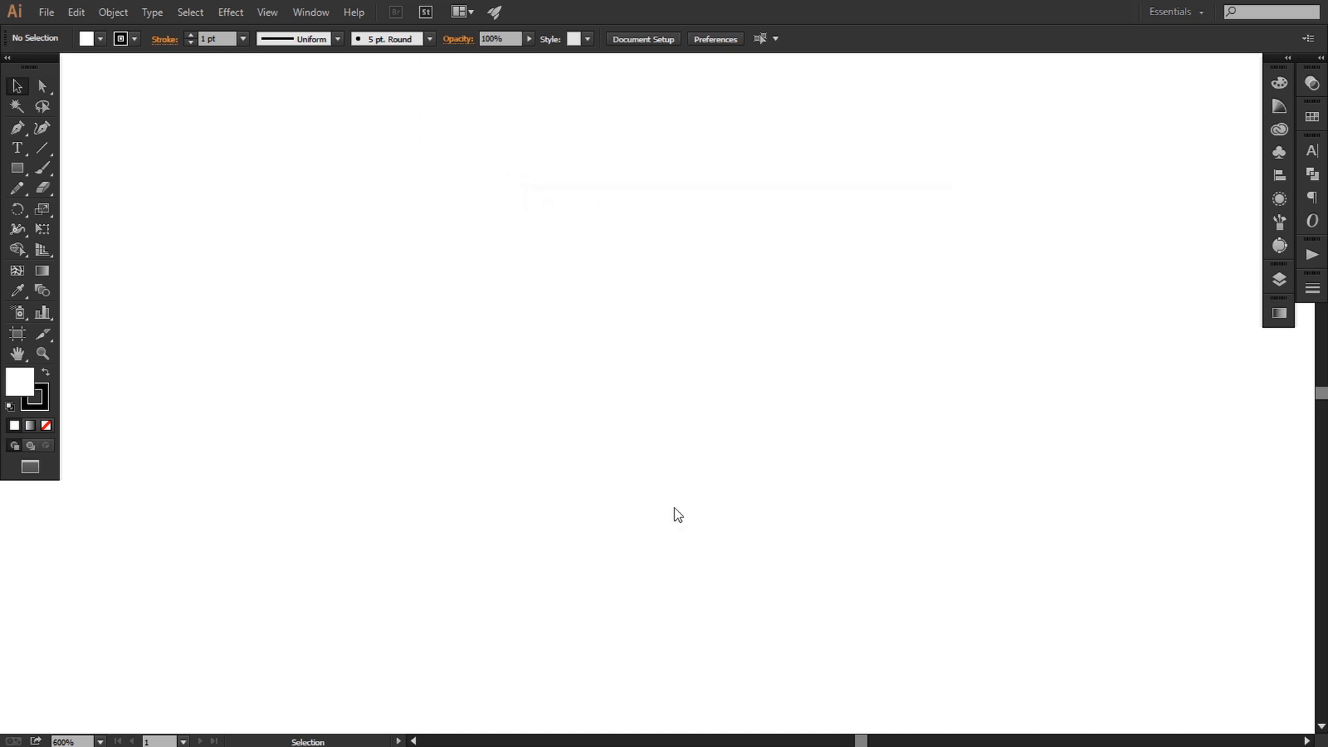
drag(621, 498, 794, 495)
key(ctrl+v)
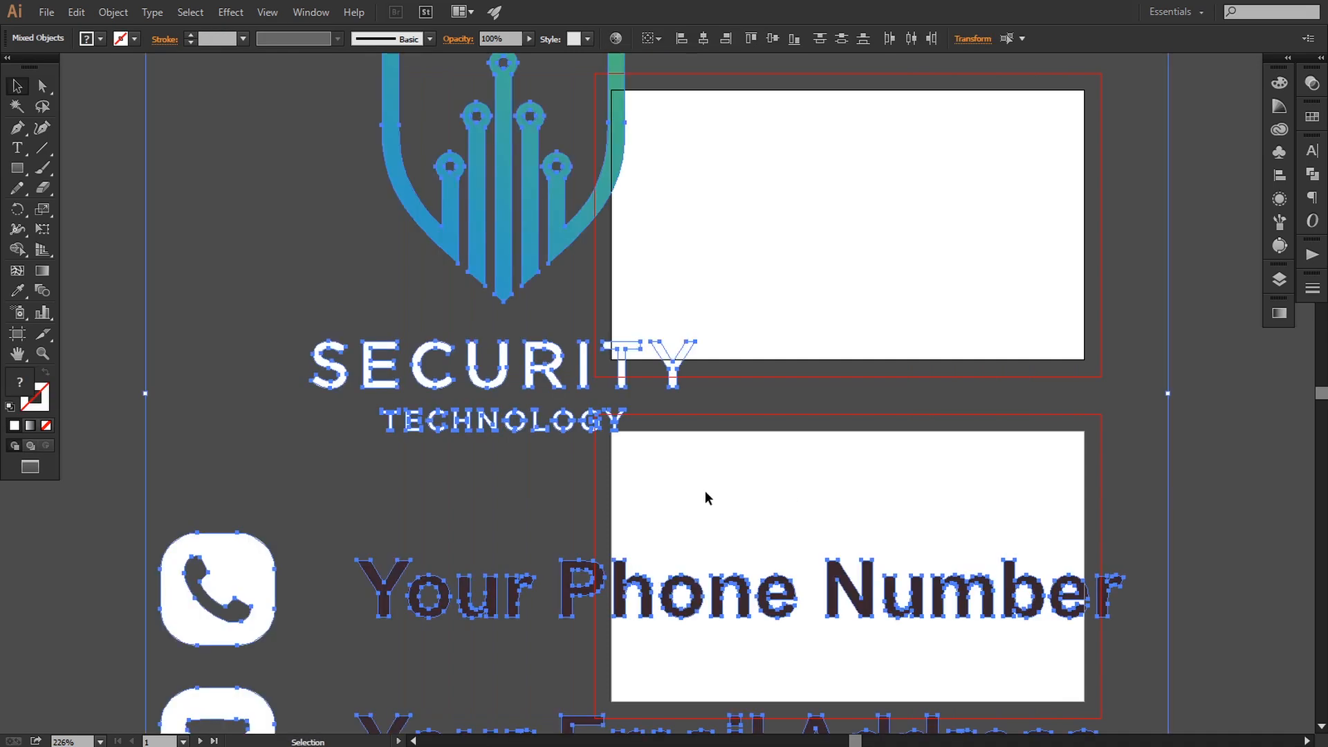
Scale down all the pasted artwork to about the combined height of the two artboards and place it just left of them.
key(ctrl+minus)
key(ctrl+minus)
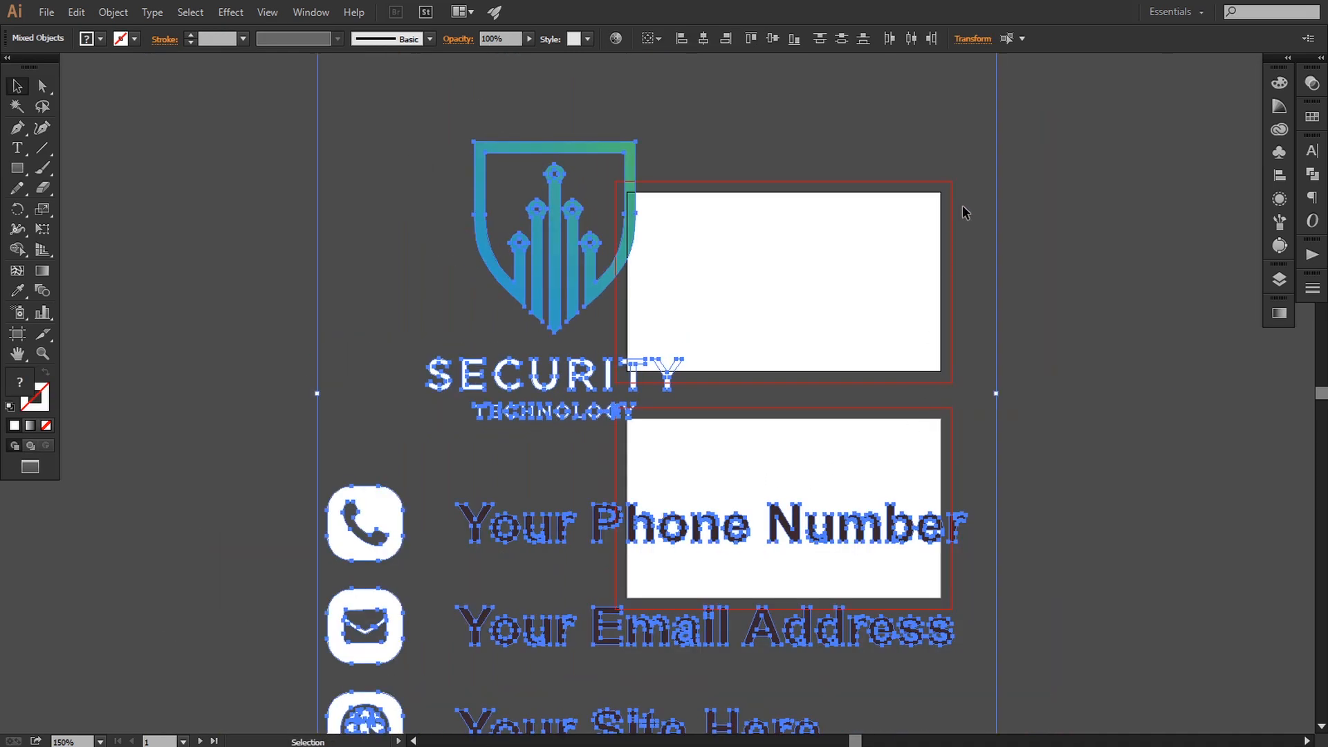
drag(896, 392, 896, 477)
scroll(869, 382, up, 5)
key(ctrl+minus)
key(ctrl+minus)
key(ctrl+minus)
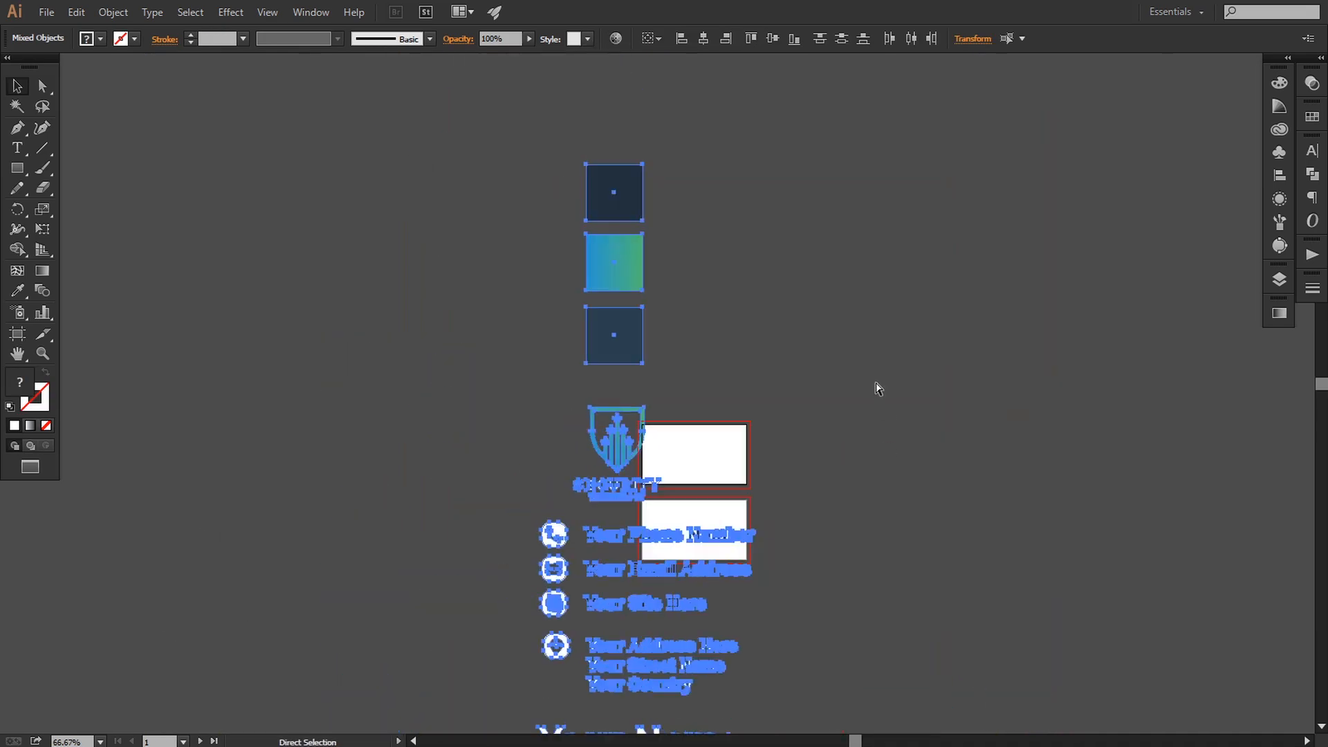
drag(765, 166, 683, 387)
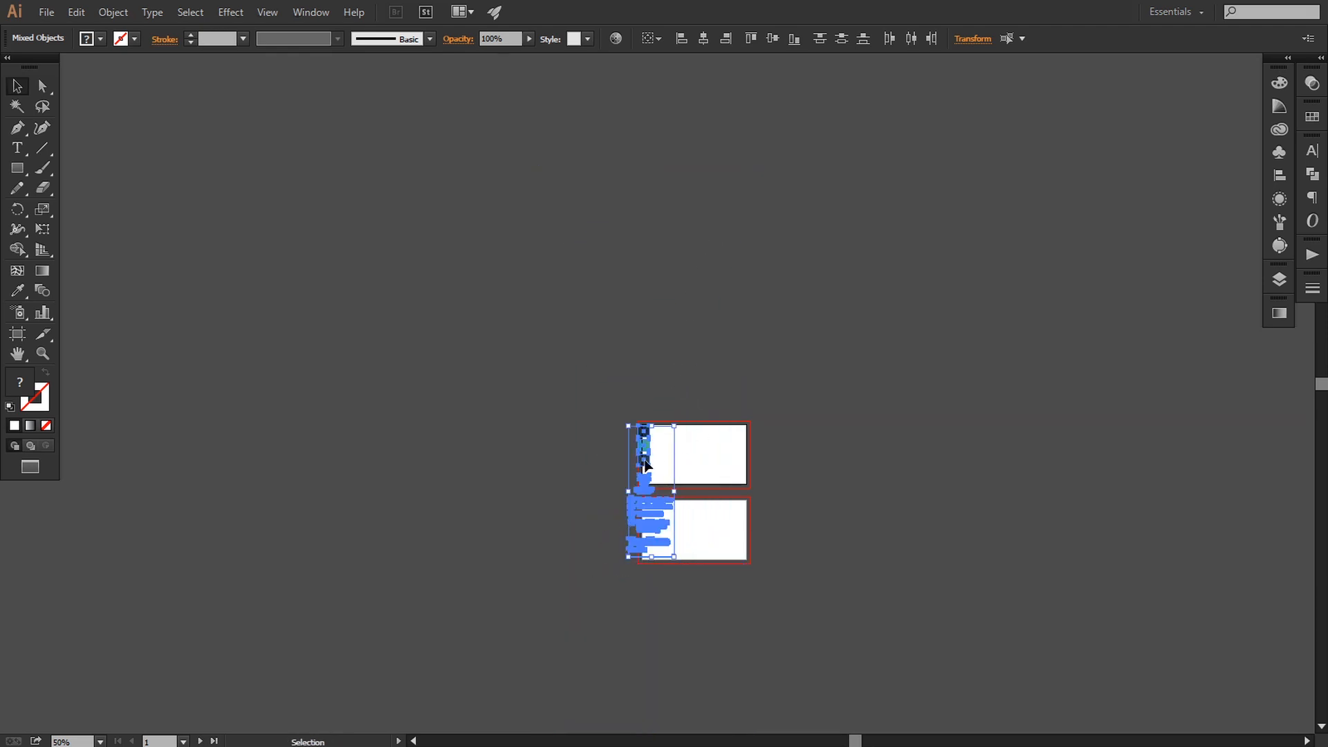
drag(645, 469, 599, 471)
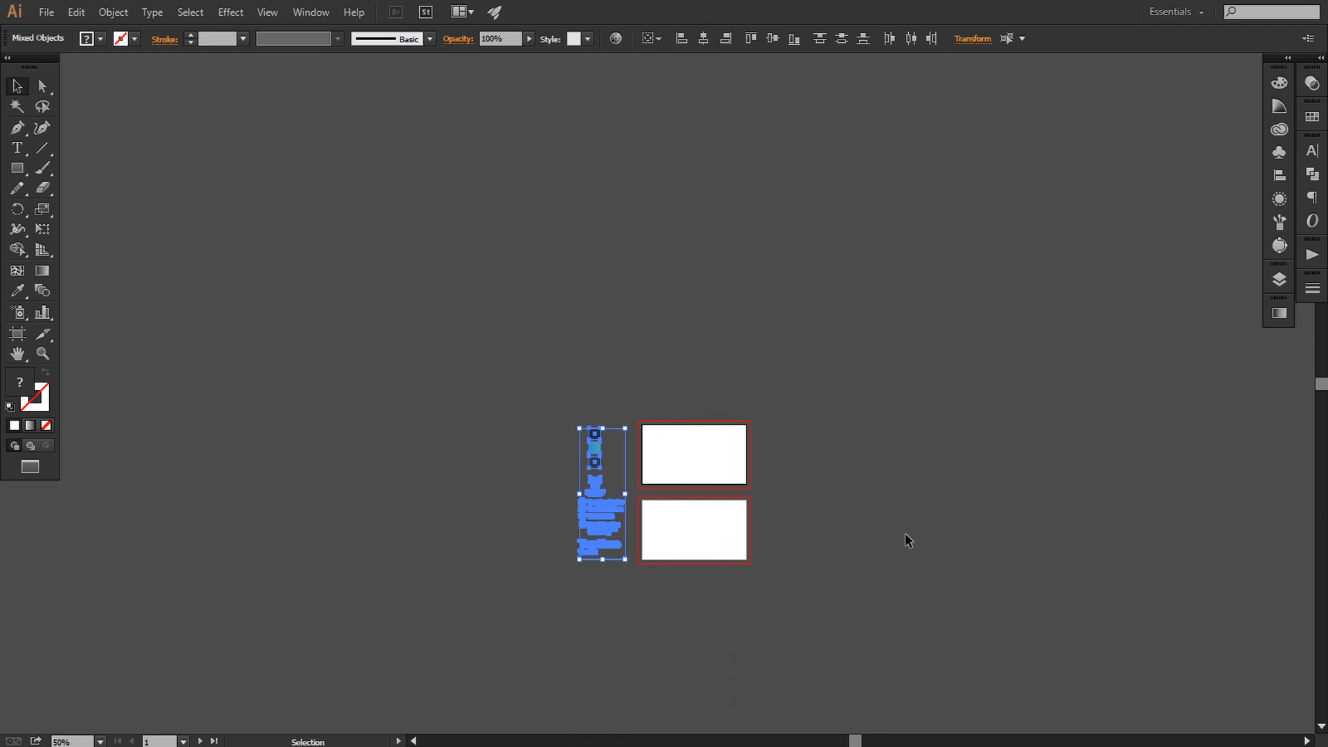
Draw a white rectangle of 3.75 × 2.25 in covering the upper artboard out to its bleed edges.
key(ctrl+plus)
key(ctrl+plus)
key(ctrl+plus)
key(ctrl+plus)
drag(897, 532, 839, 332)
click(1025, 447)
drag(1014, 442, 1029, 448)
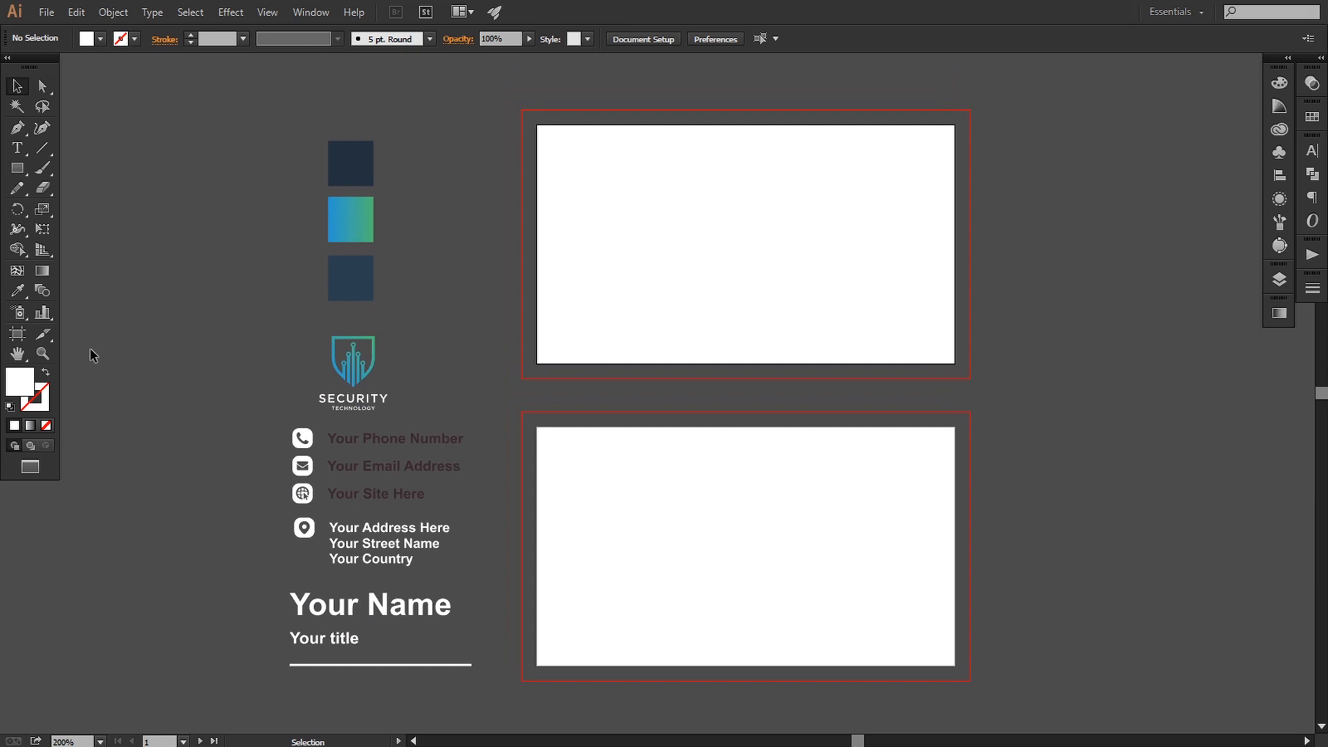
click(18, 168)
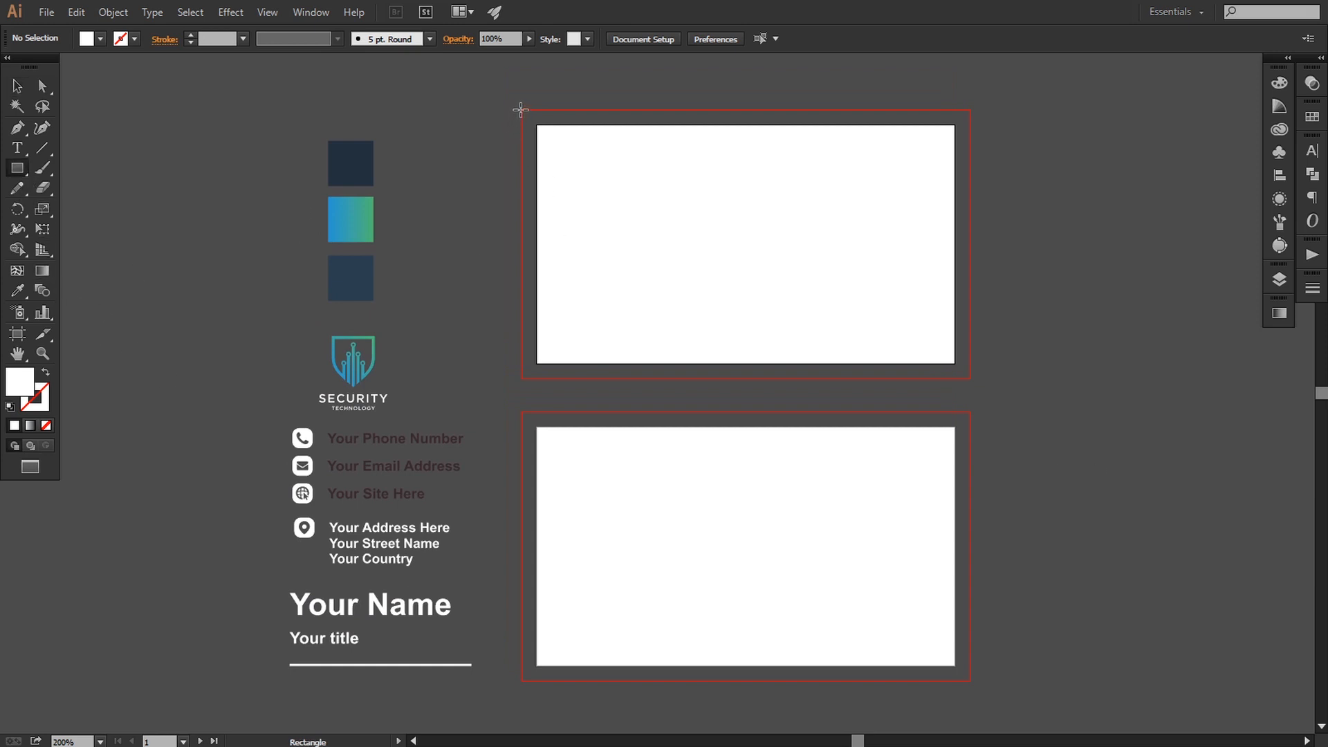
mouse_move(520, 109)
mouse_down()
mouse_move(569, 196)
mouse_move(723, 326)
mouse_move(971, 380)
mouse_up()
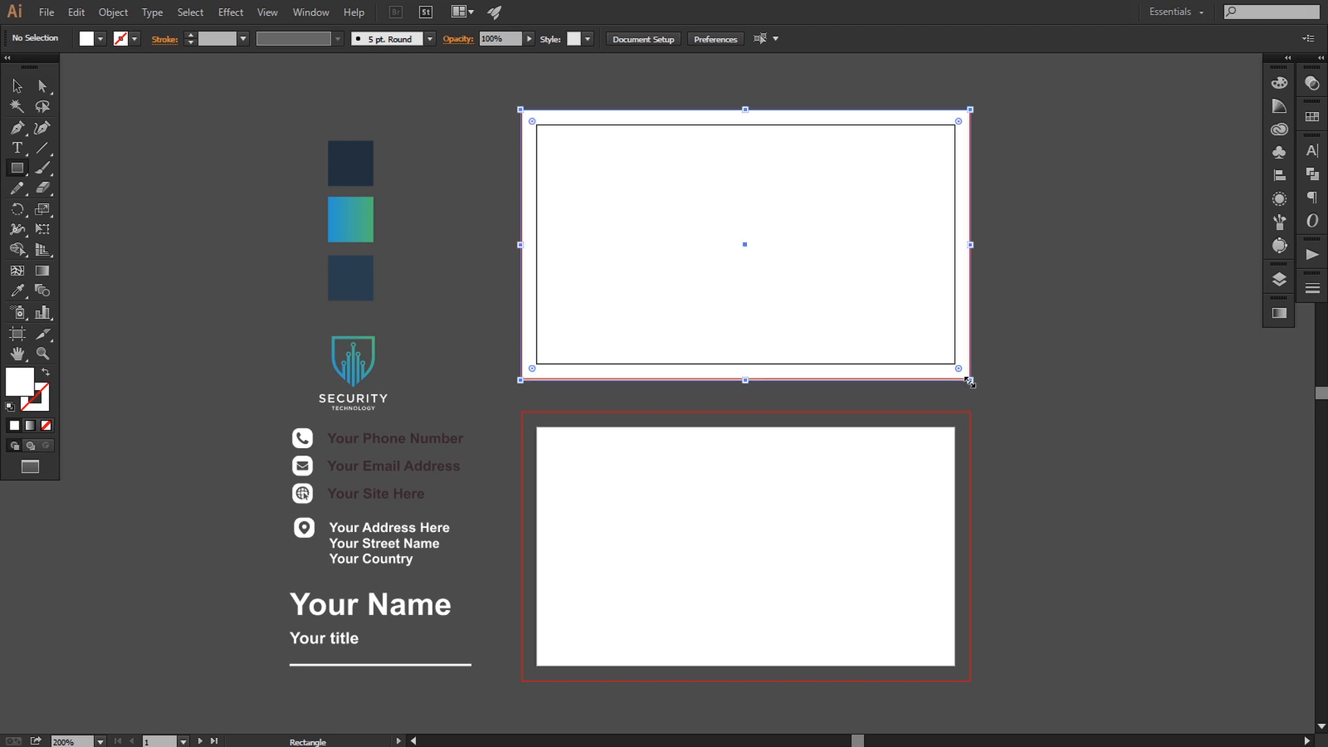
key(v)
click(989, 396)
Copy the white bleed rectangle on the upper artboard and paste the duplicate in front of it.
key(ctrl+equal)
drag(908, 424, 903, 423)
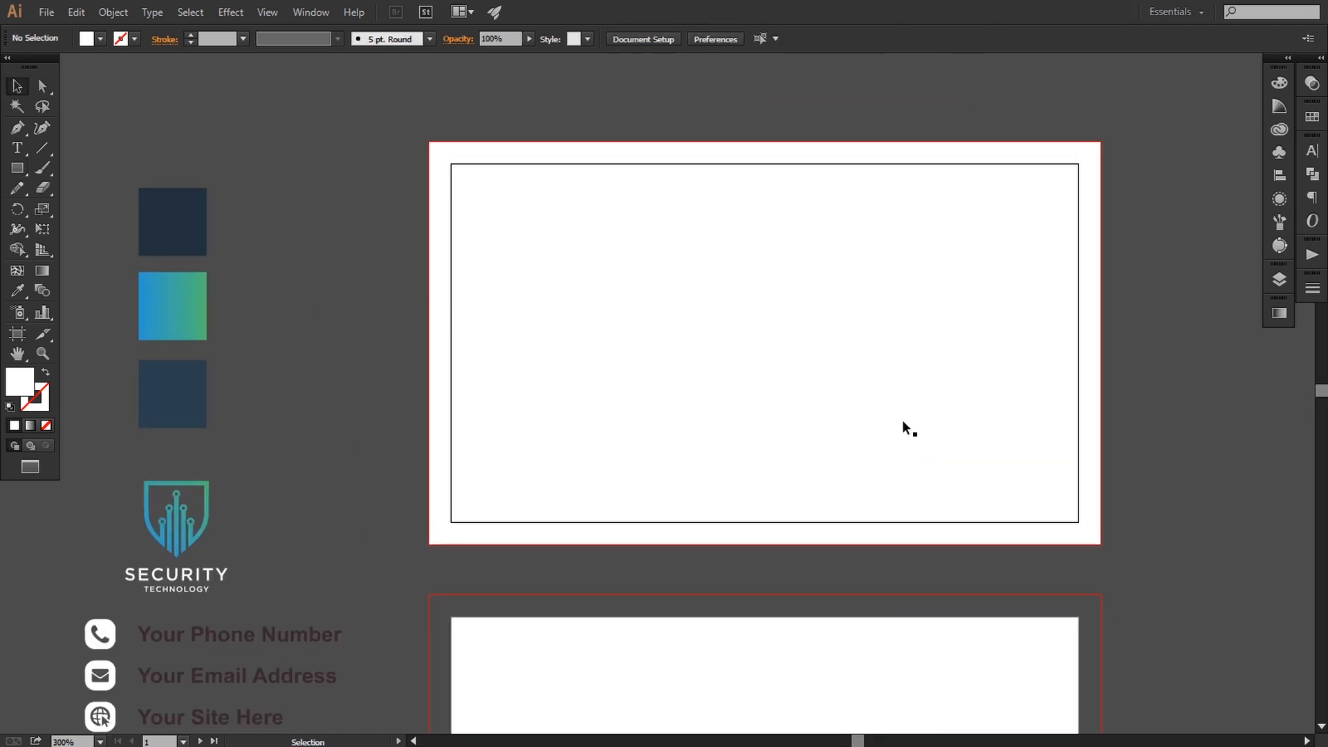
click(734, 403)
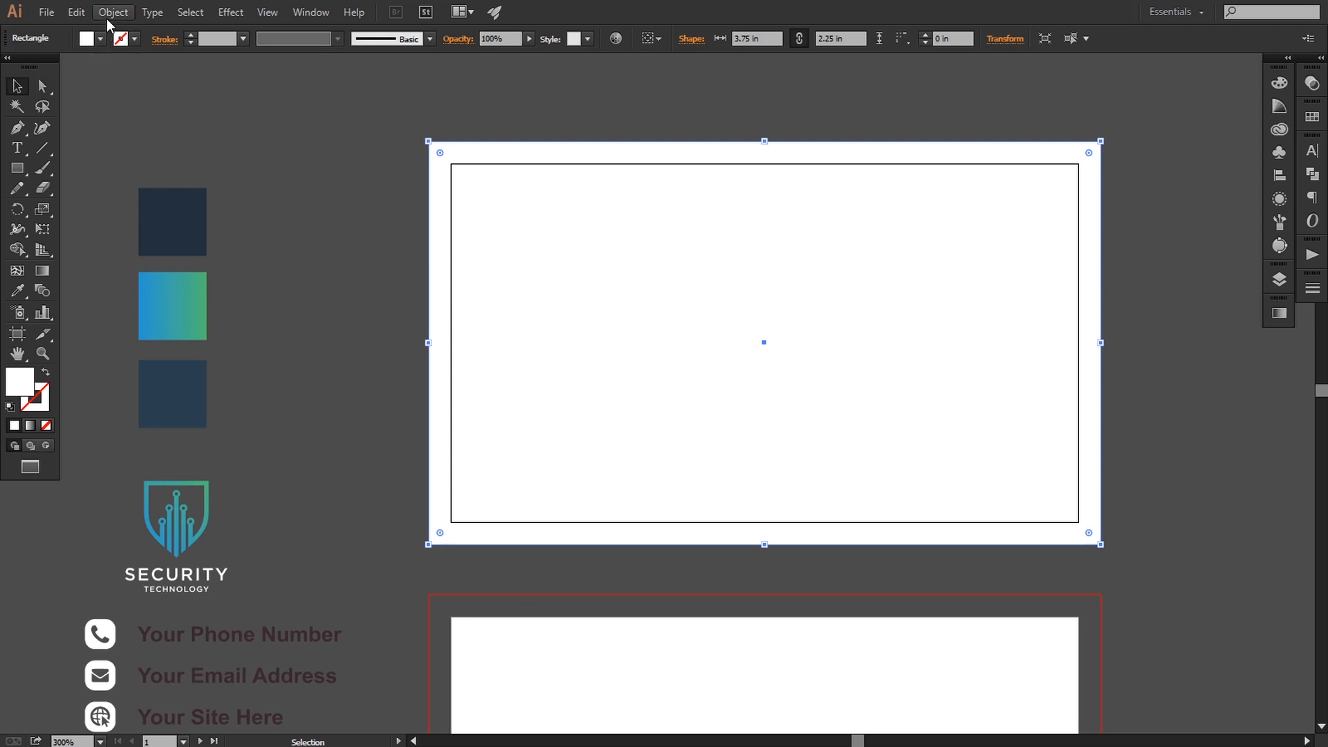
click(77, 12)
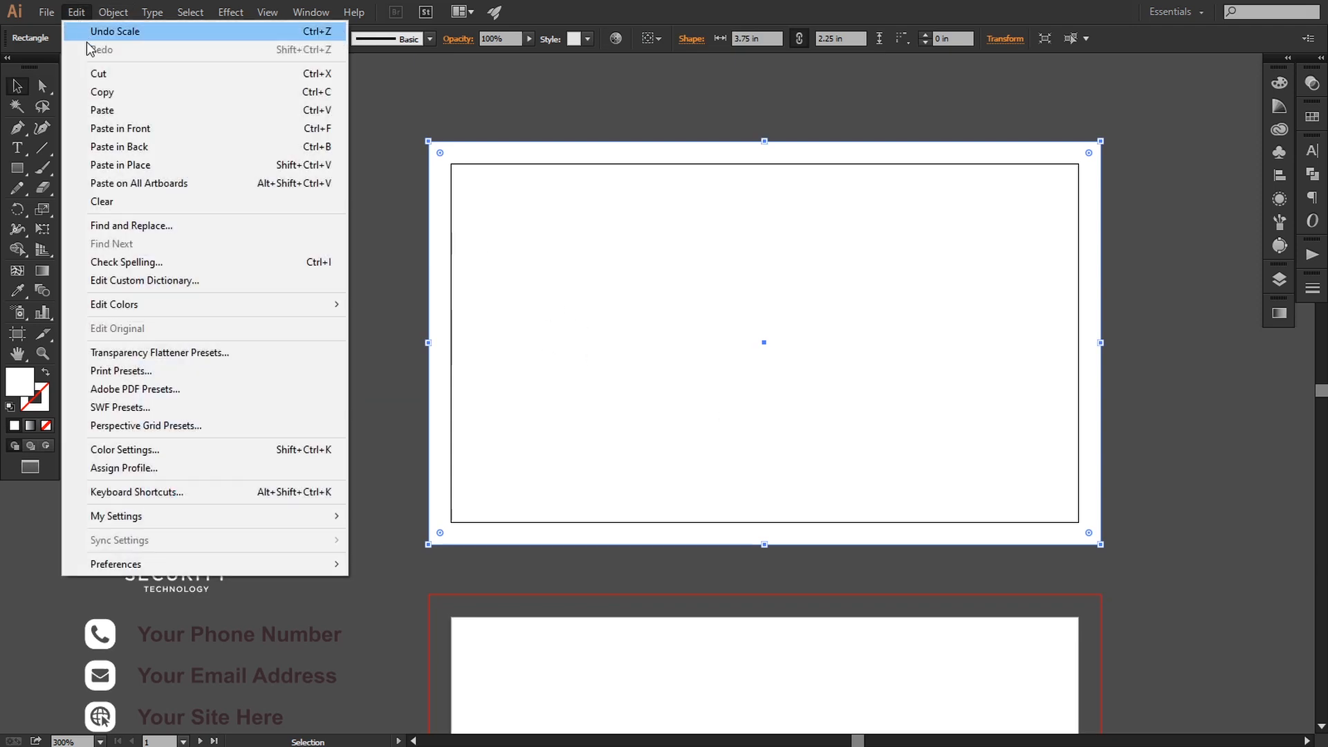
click(98, 92)
click(76, 11)
click(119, 128)
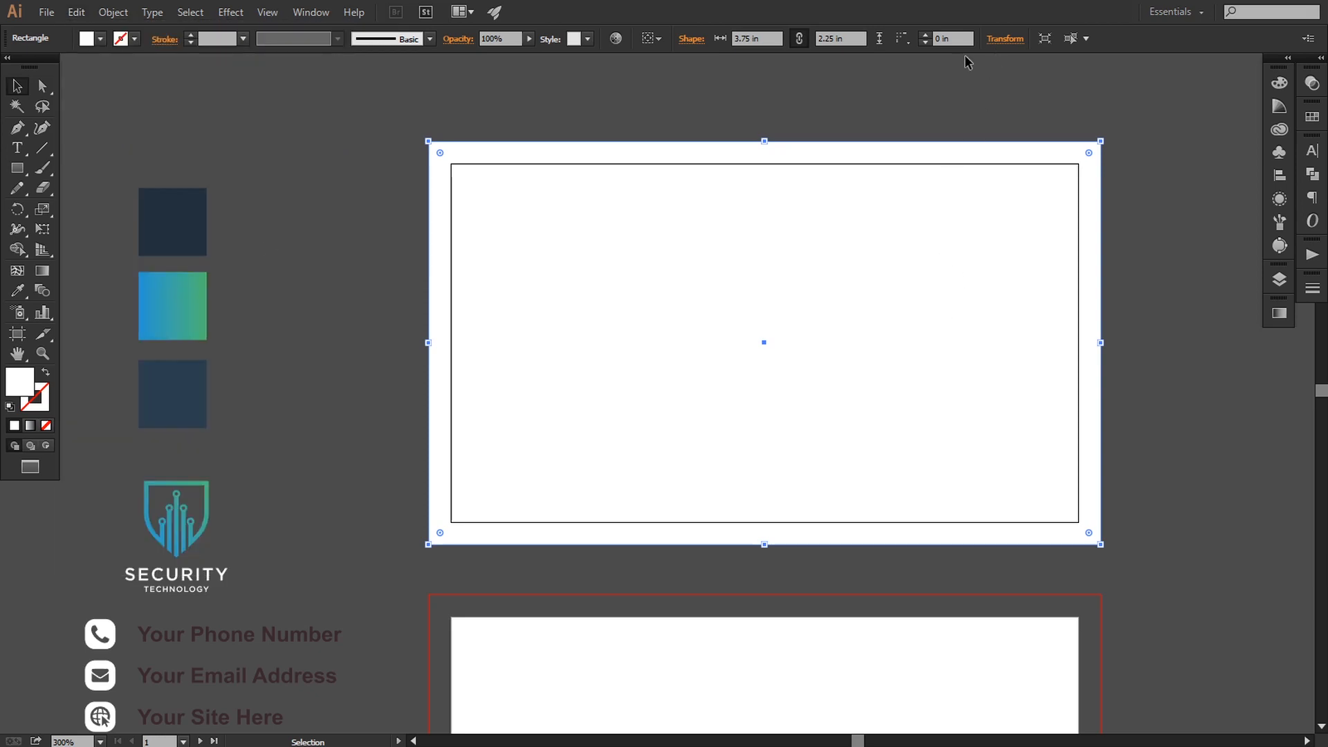
Resize the duplicate rectangle to 3.25 in wide and 1.75 in high, keeping its centre fixed.
click(1005, 38)
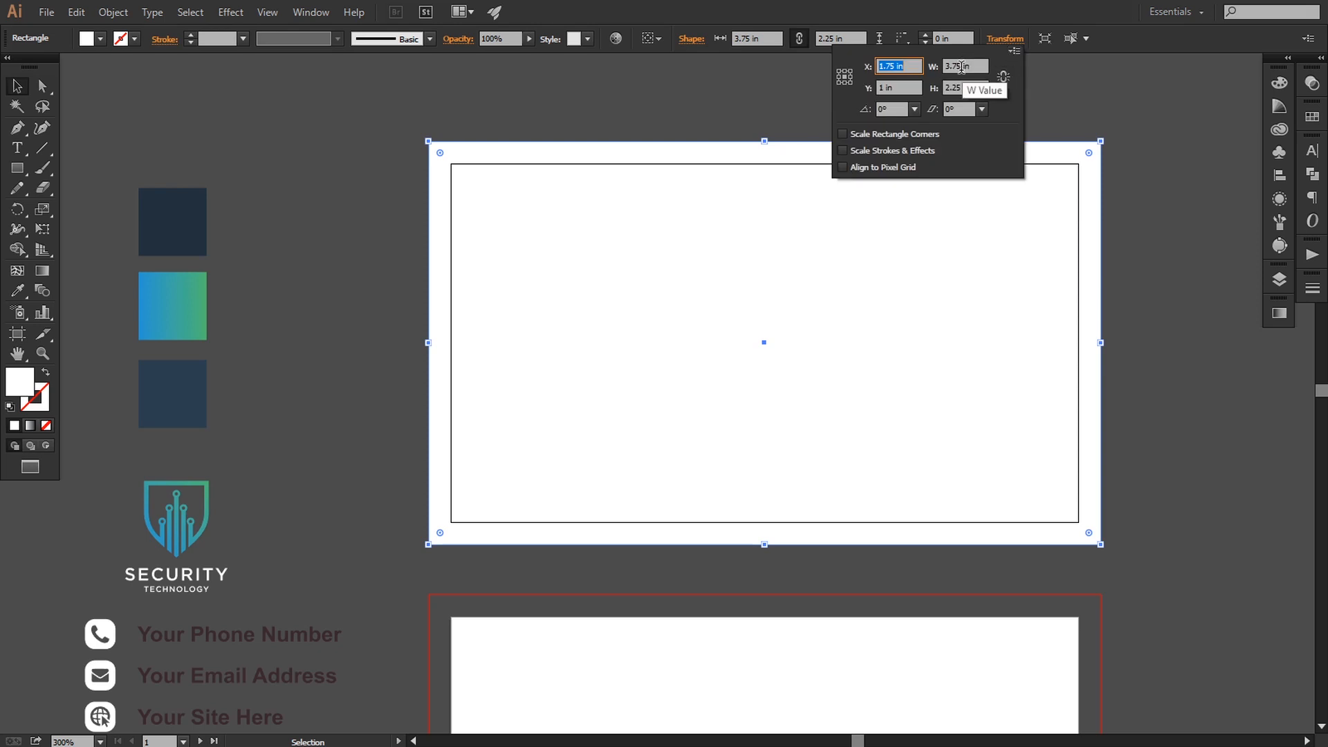
drag(961, 67, 944, 68)
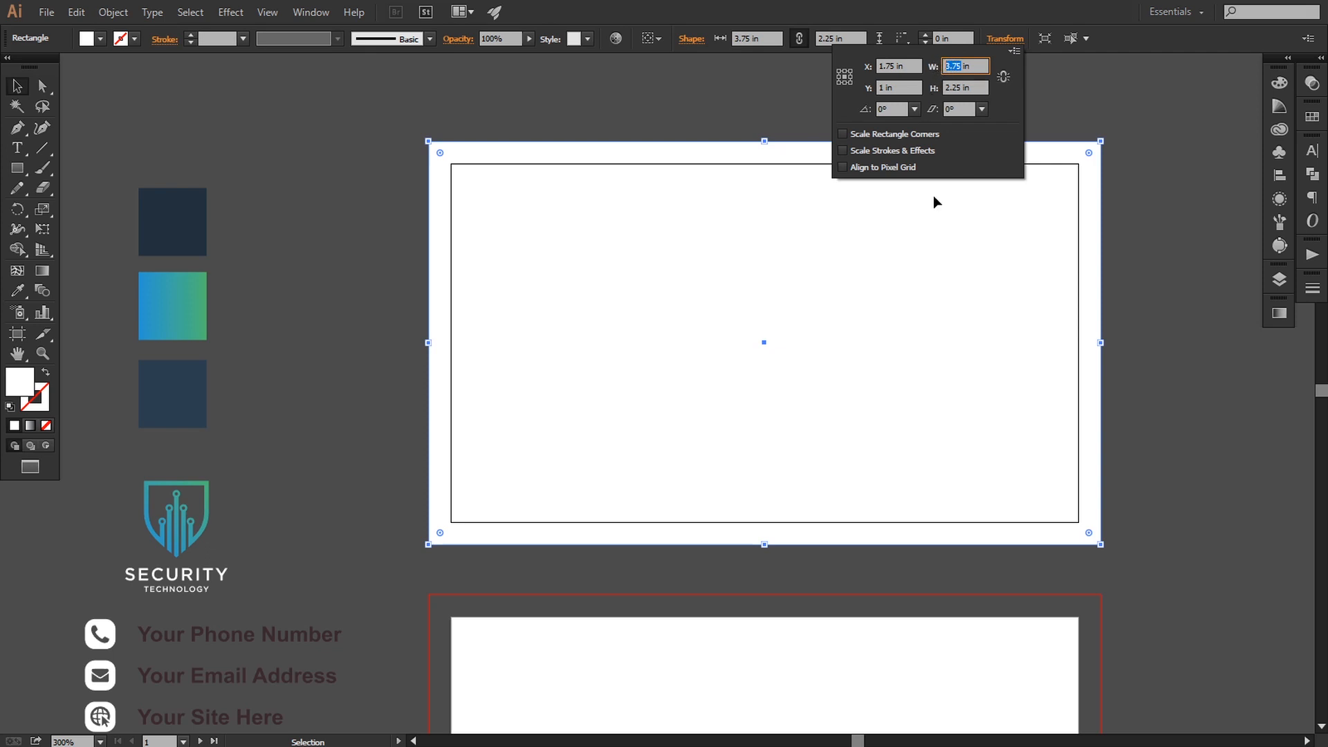
text(3.)
key(Tab)
text(1.)
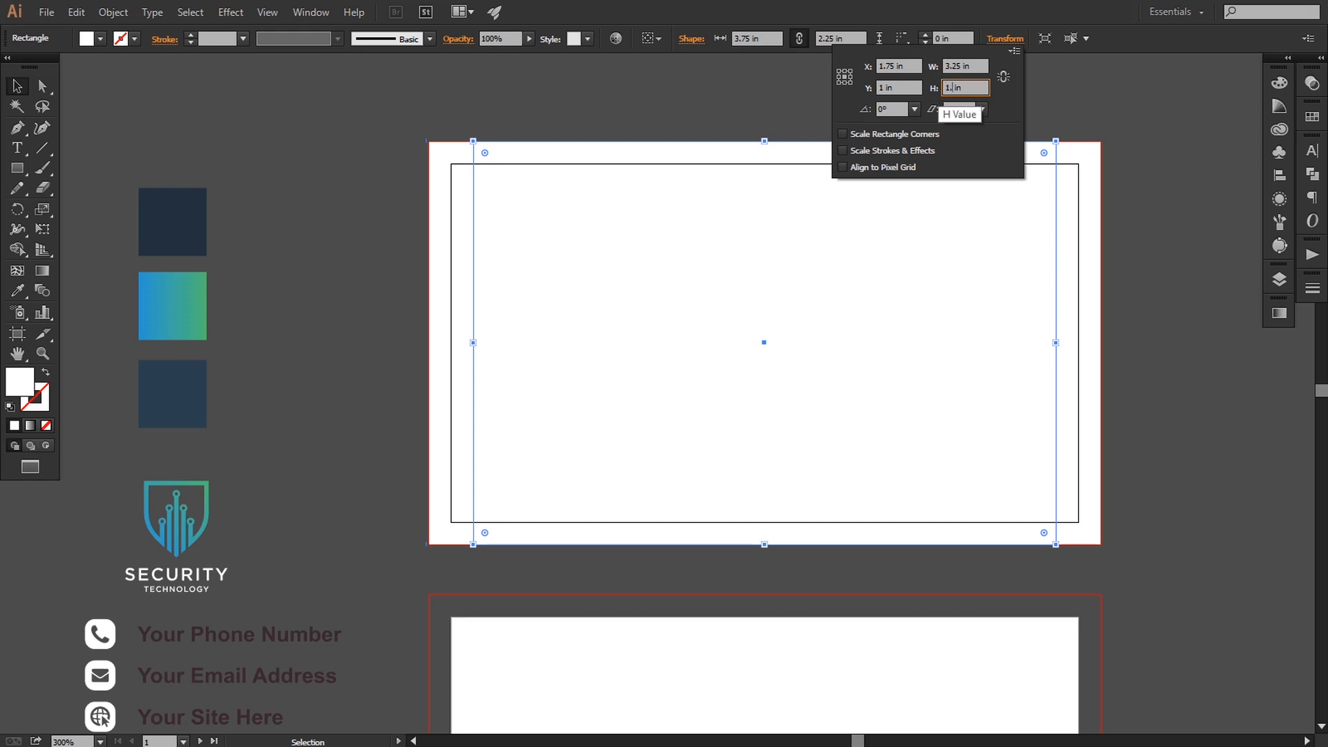
key(Return)
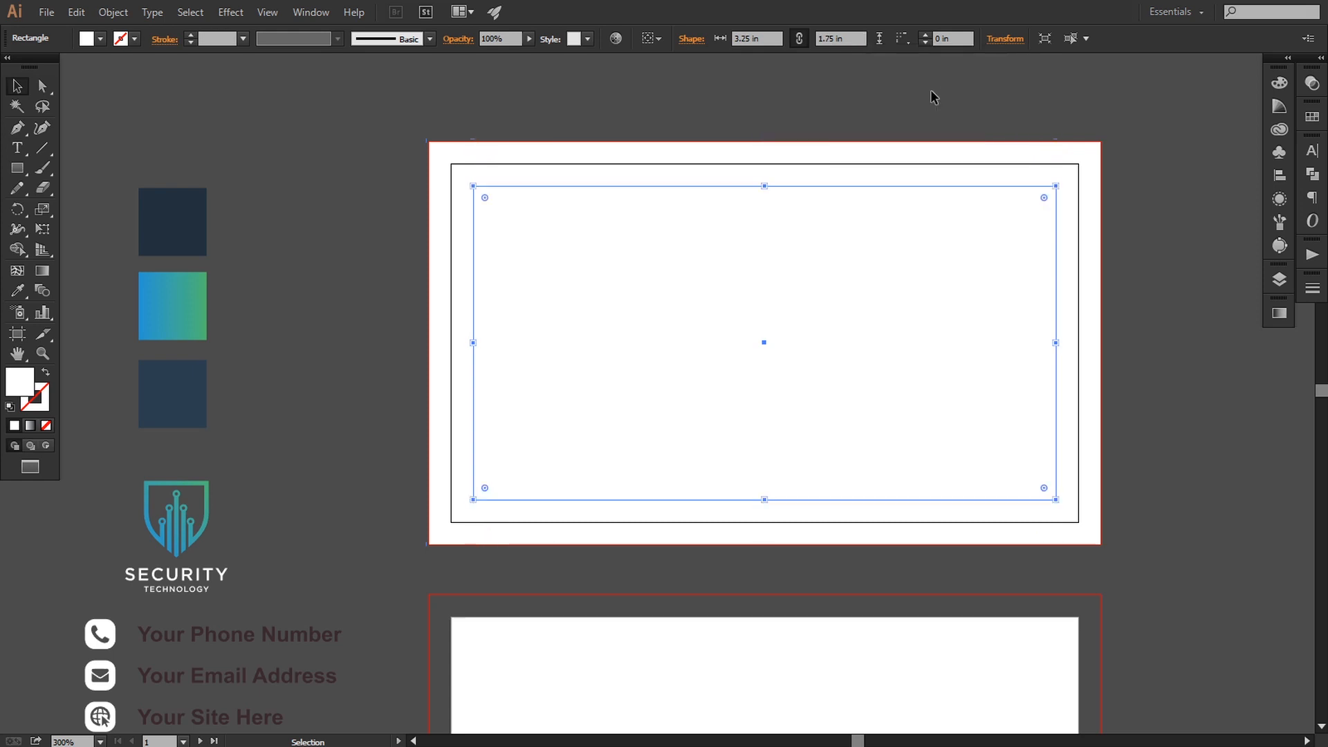
Convert the 3.25 × 1.75 in rectangle into a safe-area guide and deselect it.
right_click(842, 187)
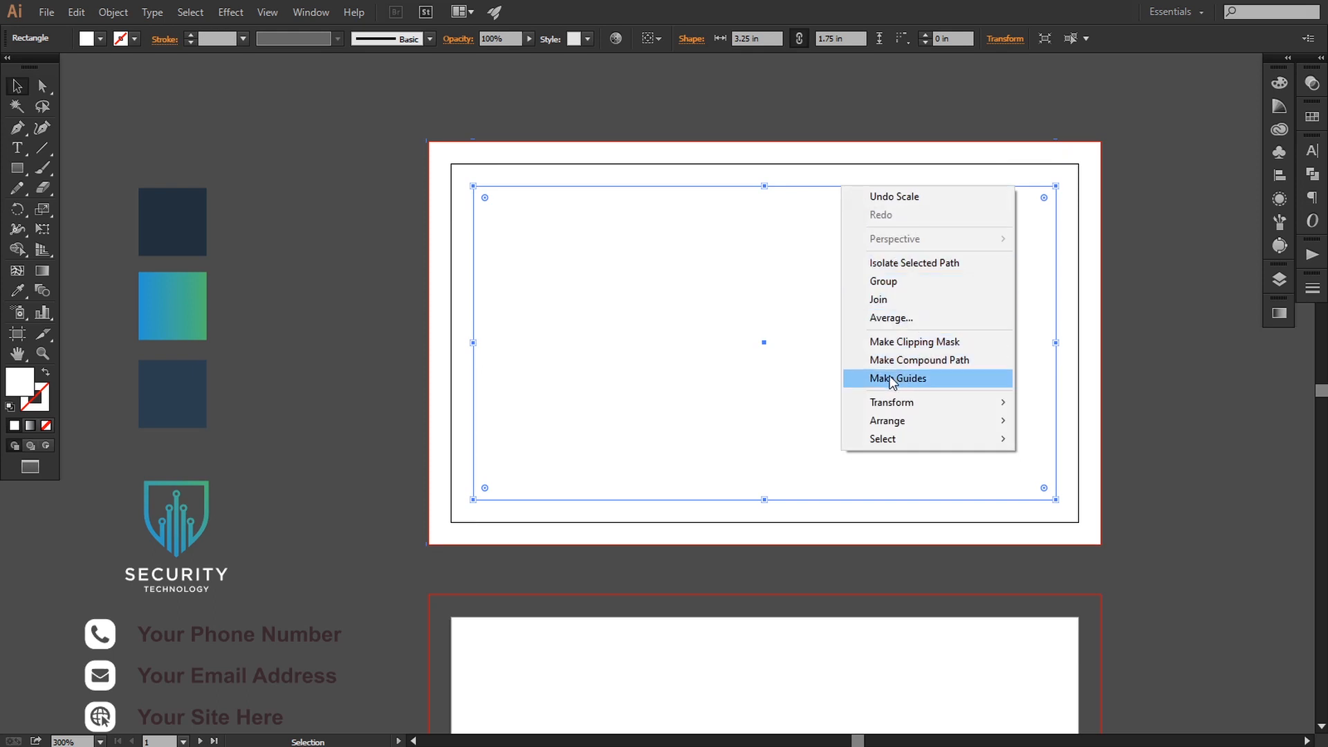
click(904, 379)
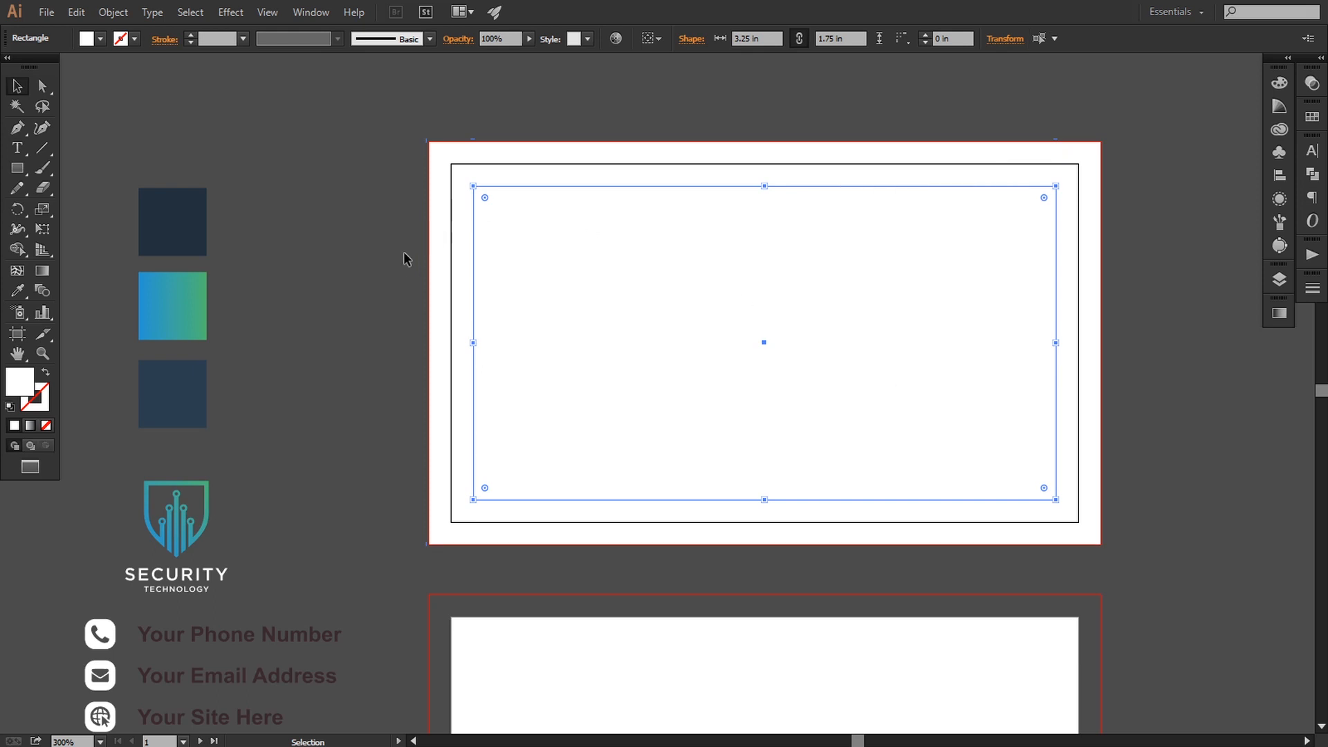
click(386, 270)
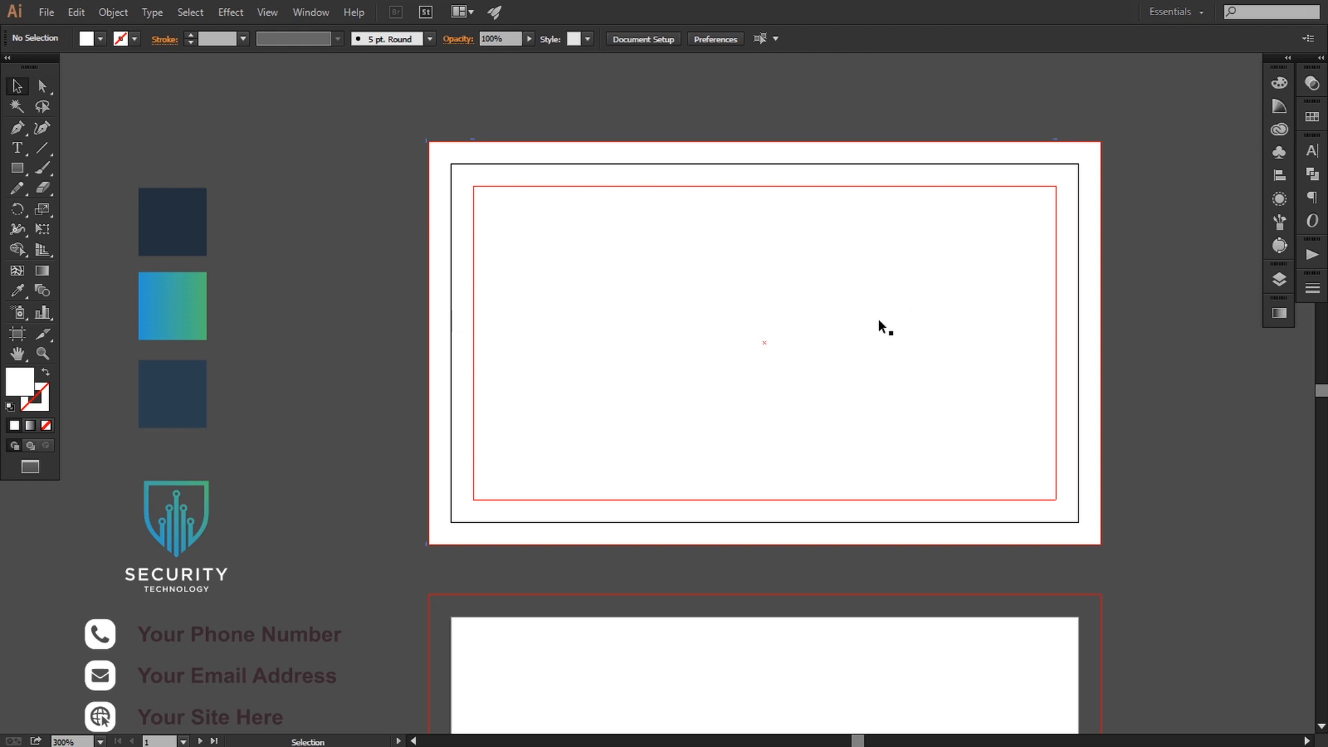
Fill the bleed-size background rectangle with the darkest navy swatch colour using the Eyedropper, and deselect it.
drag(880, 321, 853, 314)
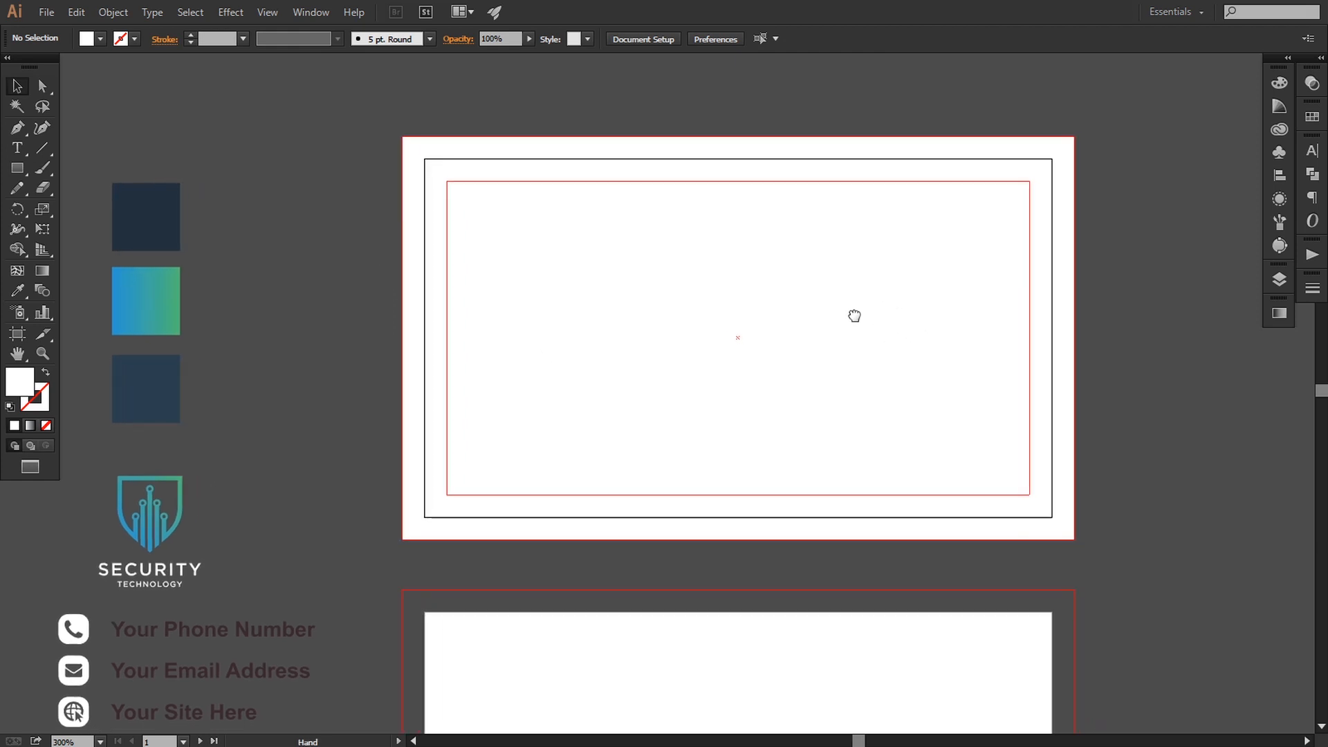
click(1071, 405)
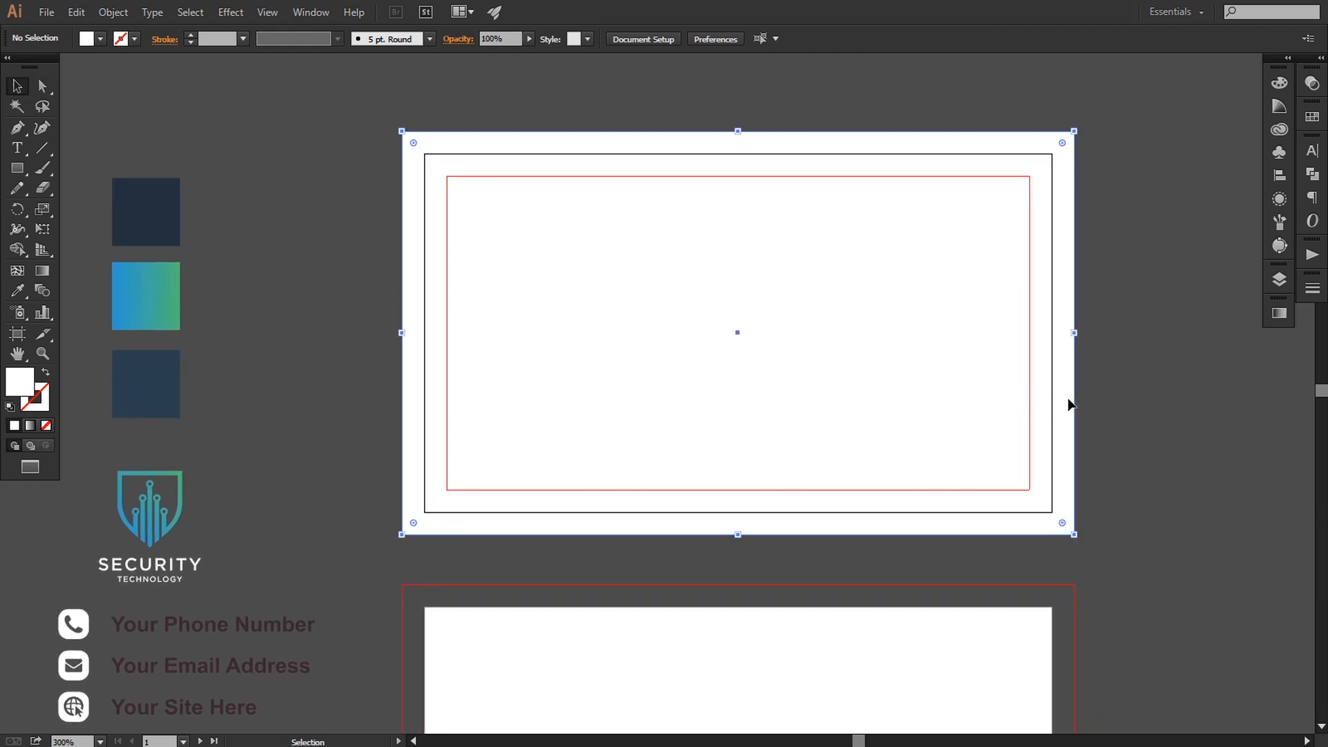
click(19, 294)
click(130, 220)
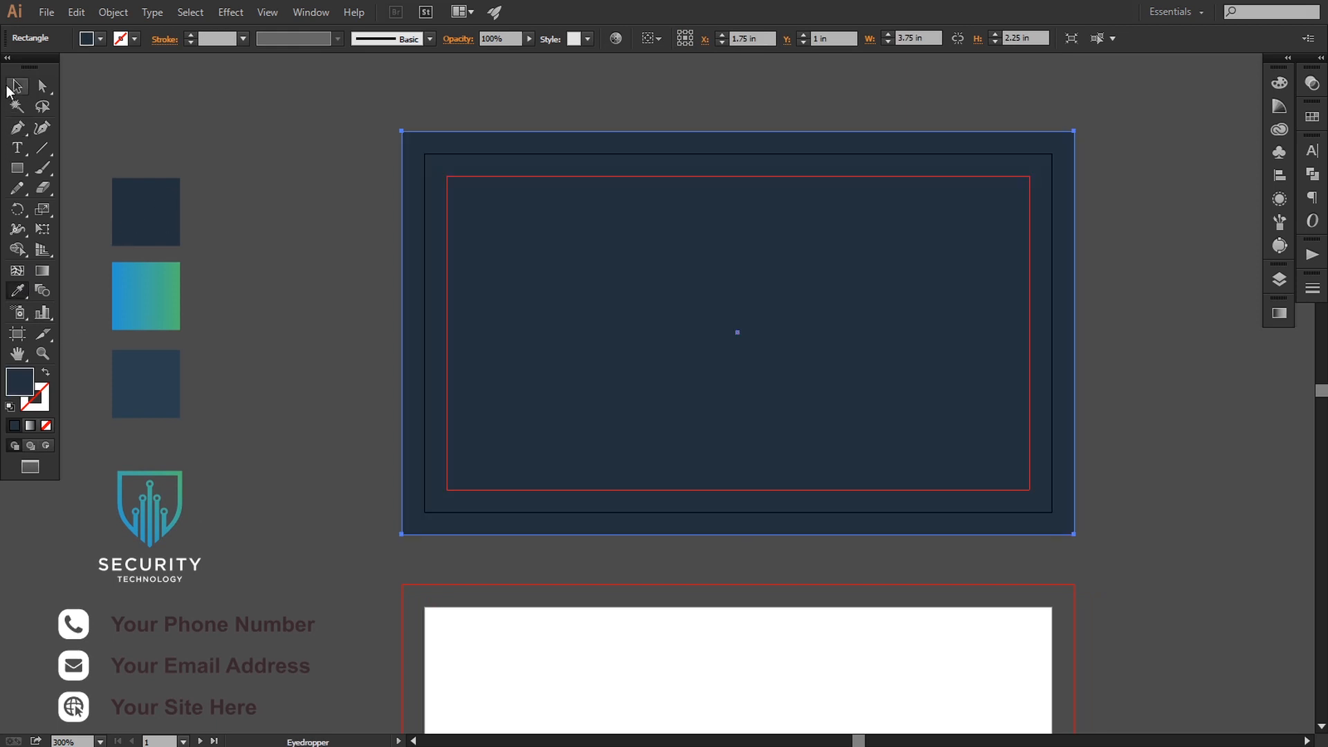
click(15, 87)
click(274, 222)
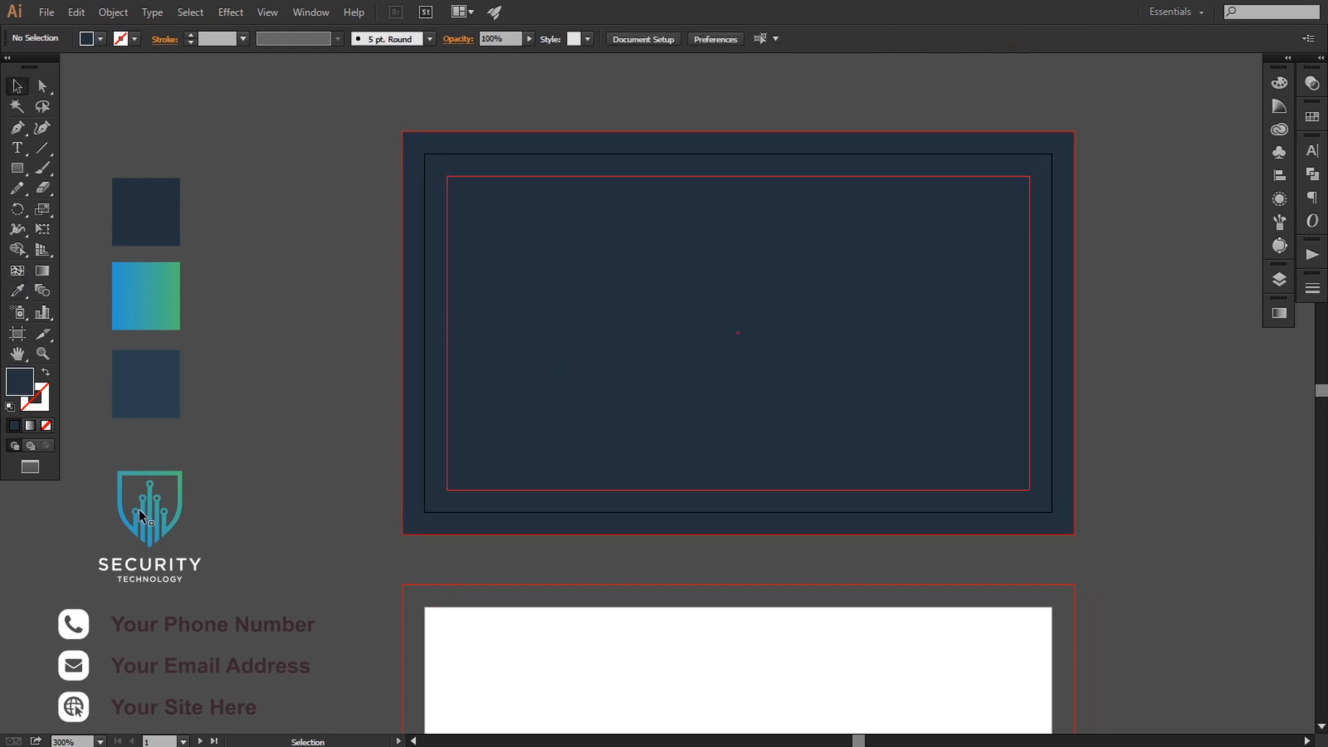
Move the Security Technology logo to the middle of the navy card and bring it to the front.
drag(139, 511, 733, 325)
right_click(733, 325)
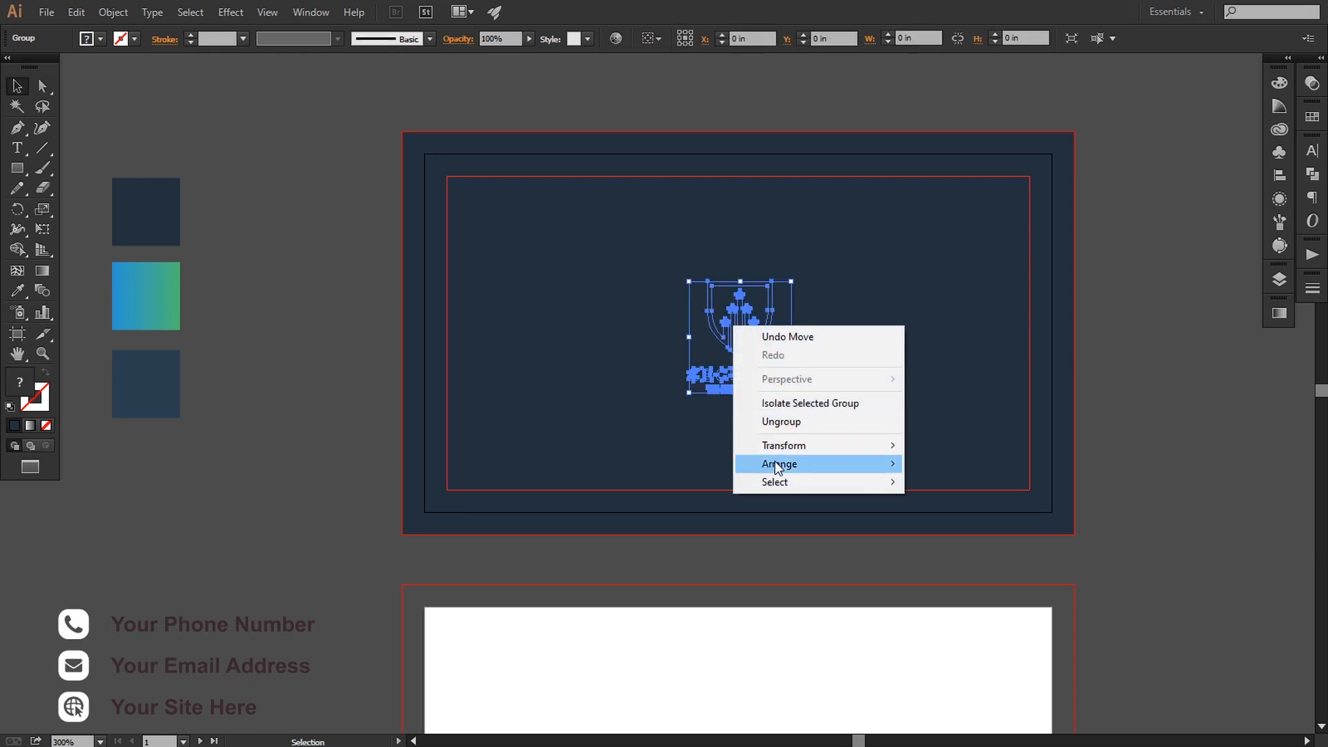
mouse_move(778, 467)
click(916, 465)
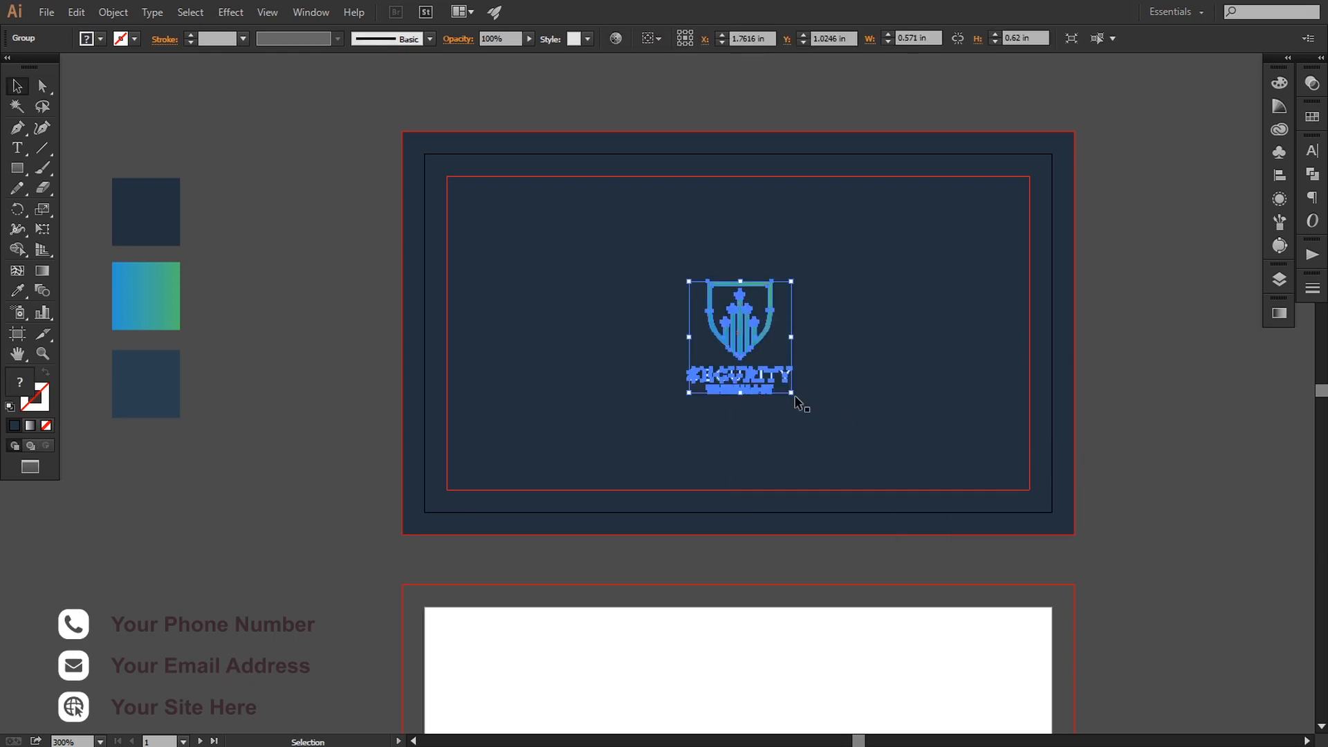
Enlarge the logo proportionally from its centre to about 1.06 in wide and 1.15 in high, and deselect it.
drag(792, 395, 842, 444)
drag(1153, 407, 1151, 417)
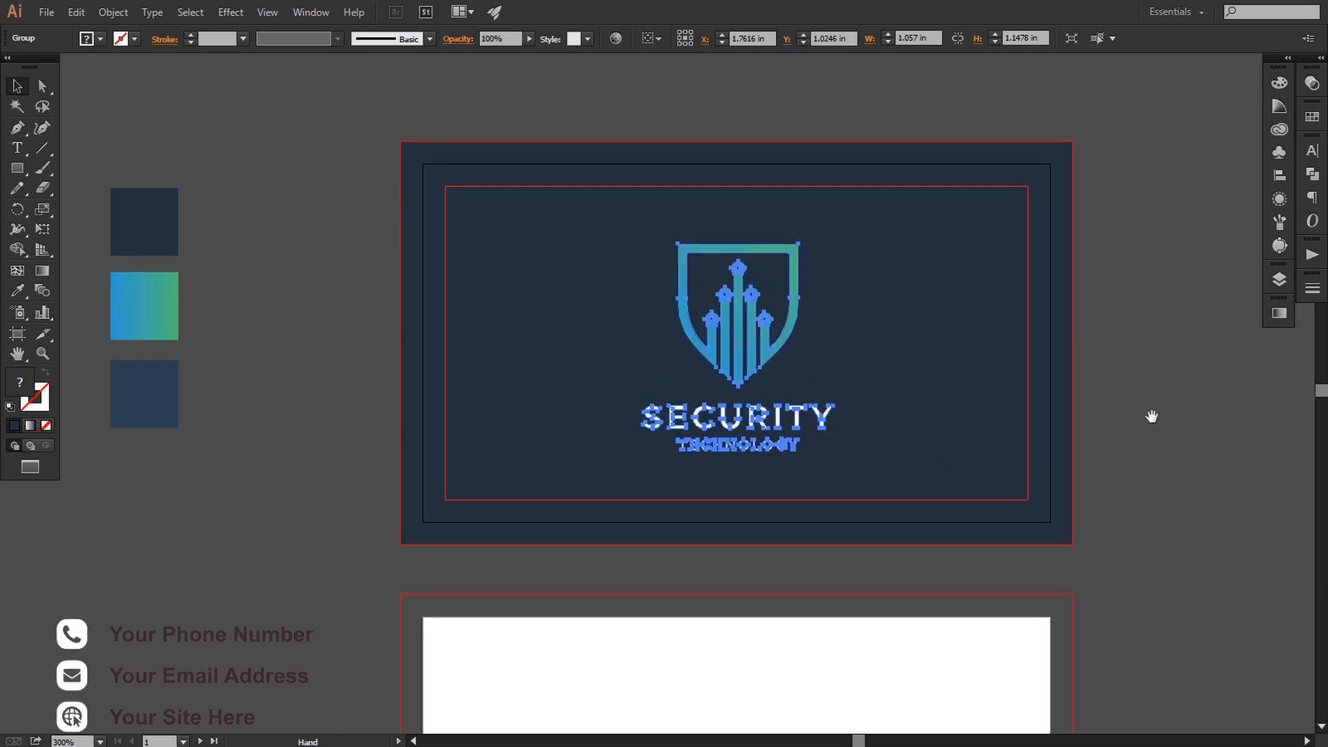
click(1161, 415)
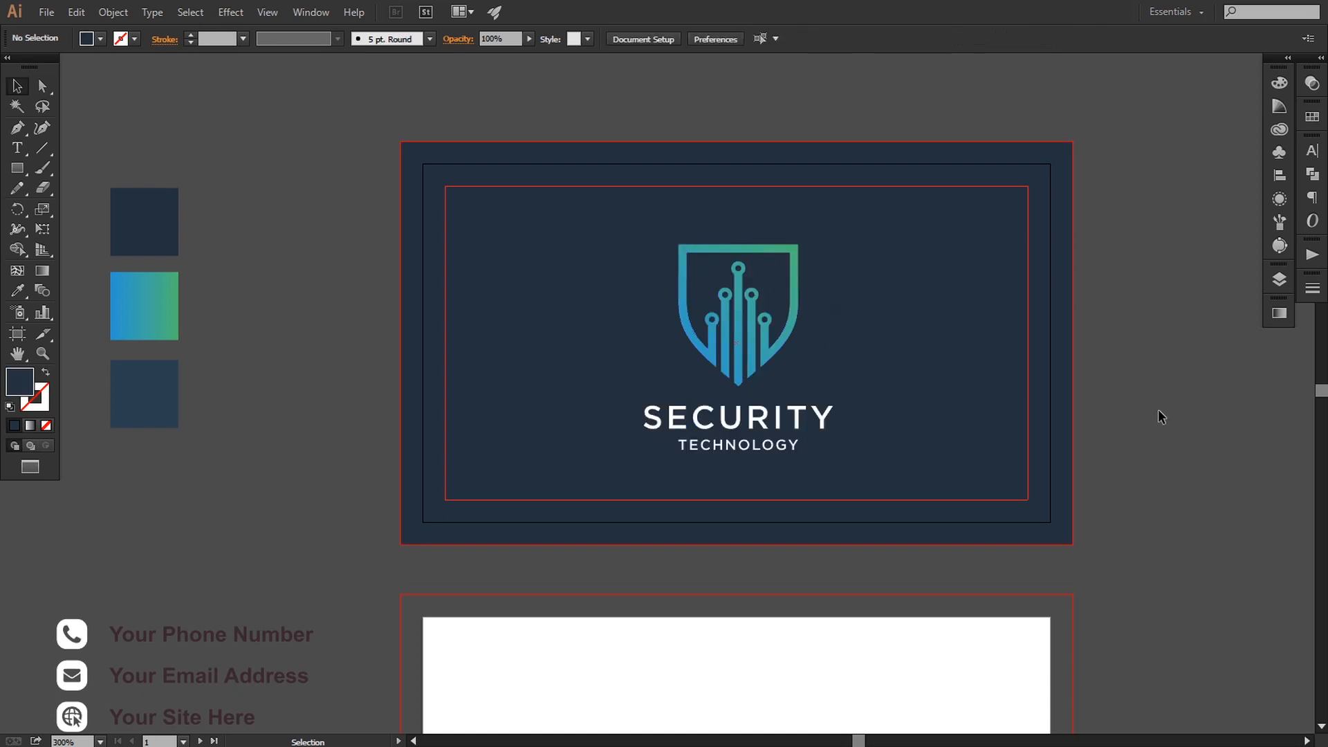
click(932, 346)
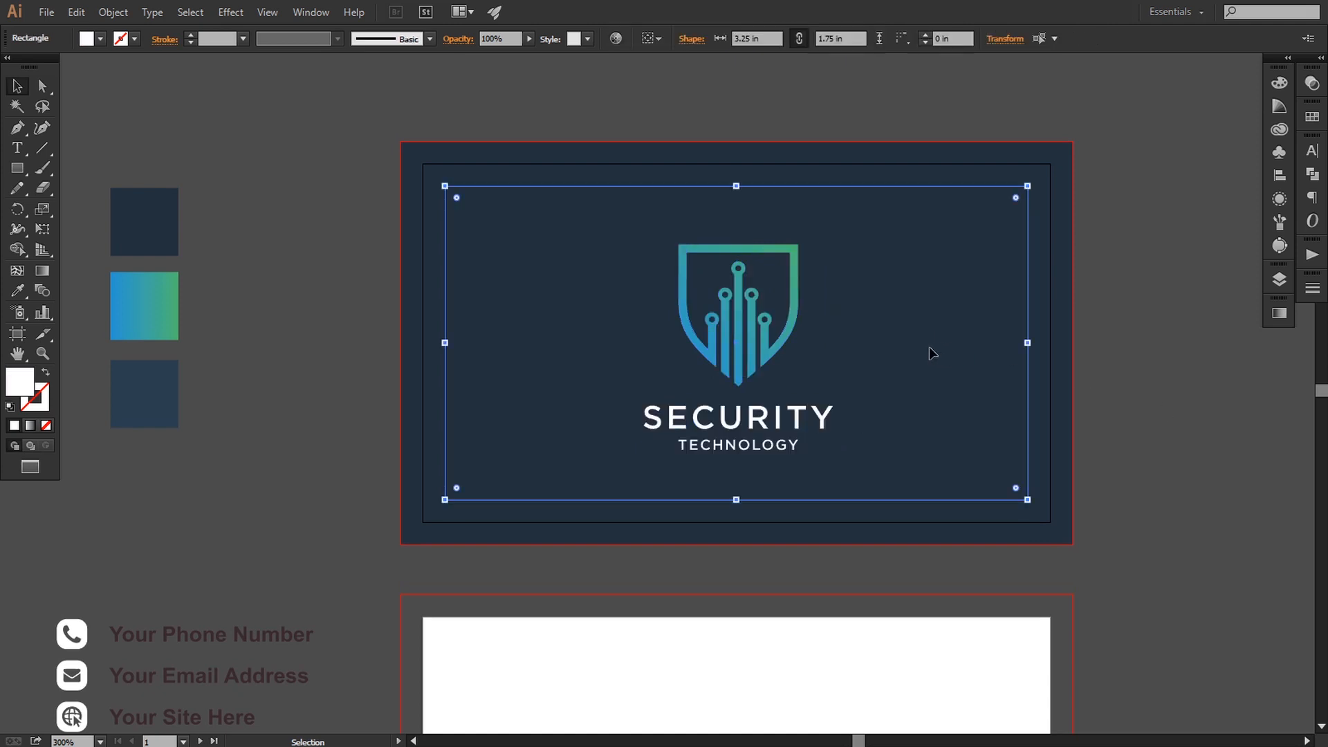
click(1055, 424)
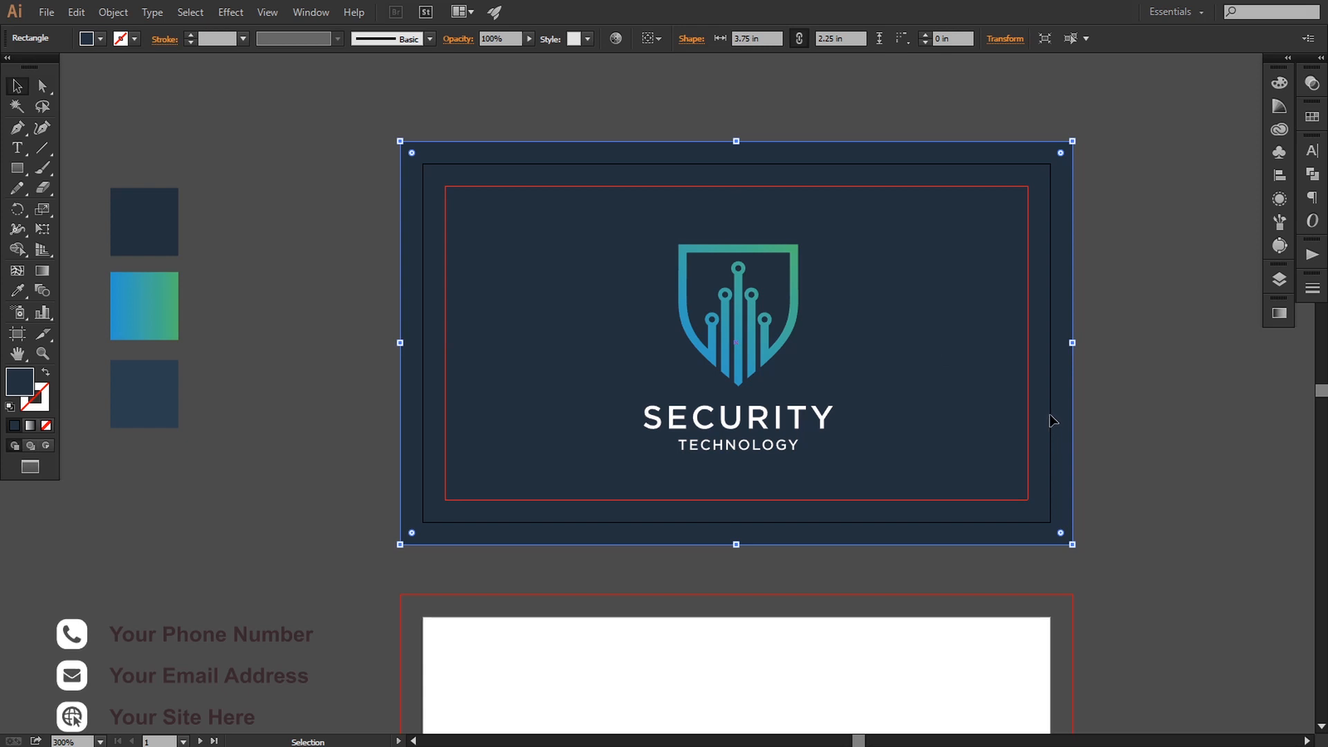
click(365, 237)
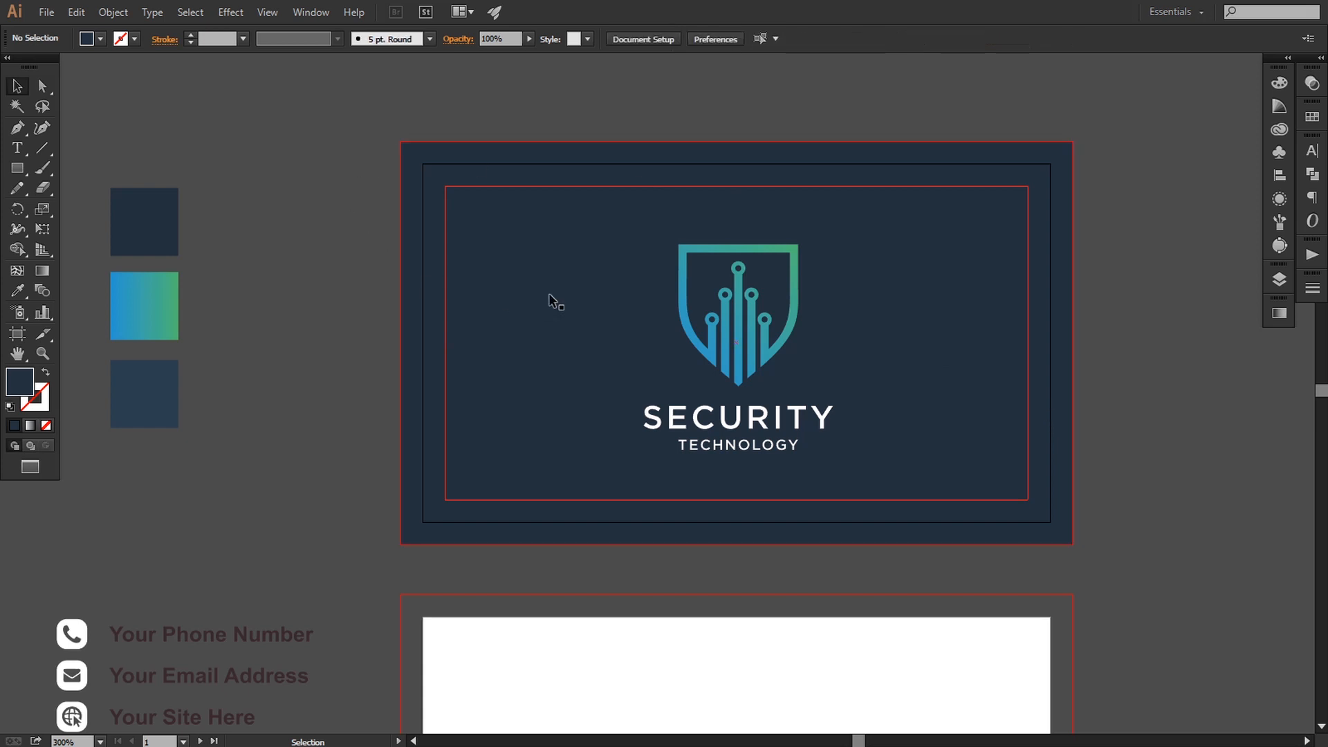
Show the rulers and place a vertical and a horizontal guide through the centre of the upper card's safe-area rectangle.
click(549, 296)
click(267, 12)
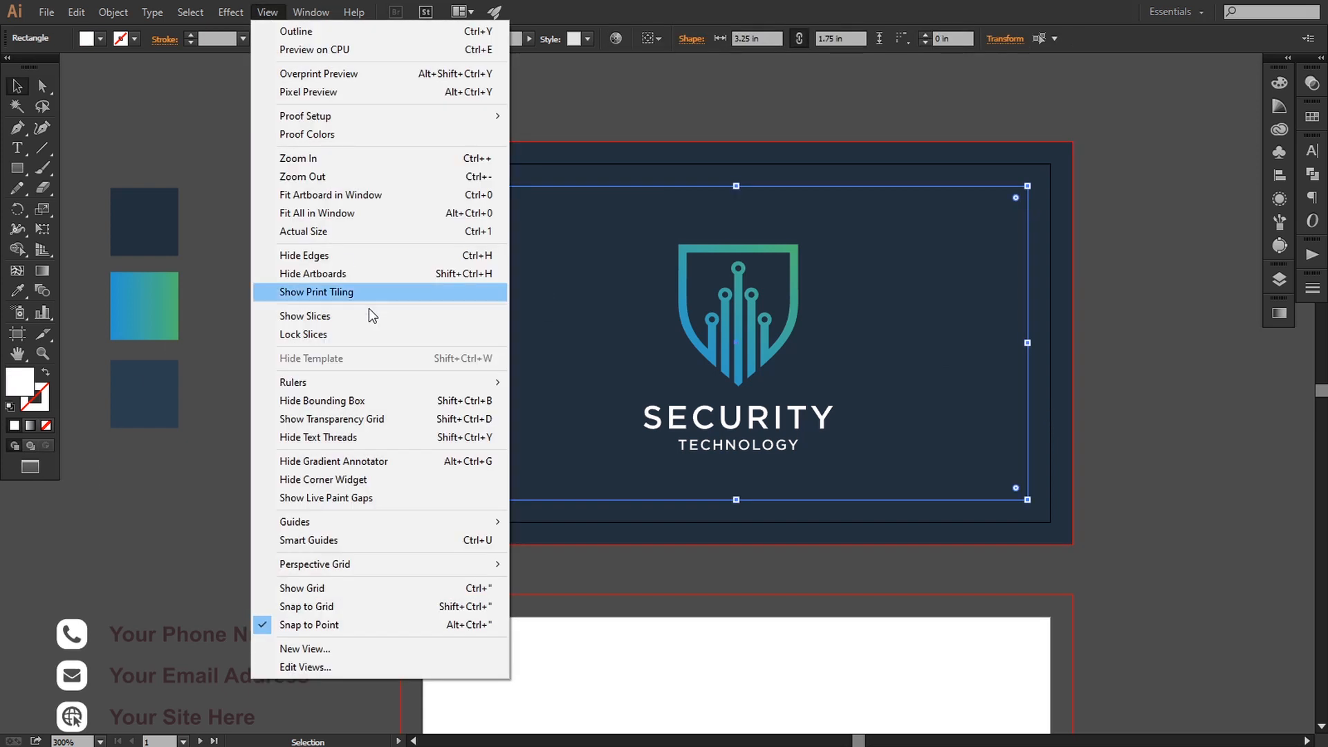
mouse_move(370, 384)
click(553, 383)
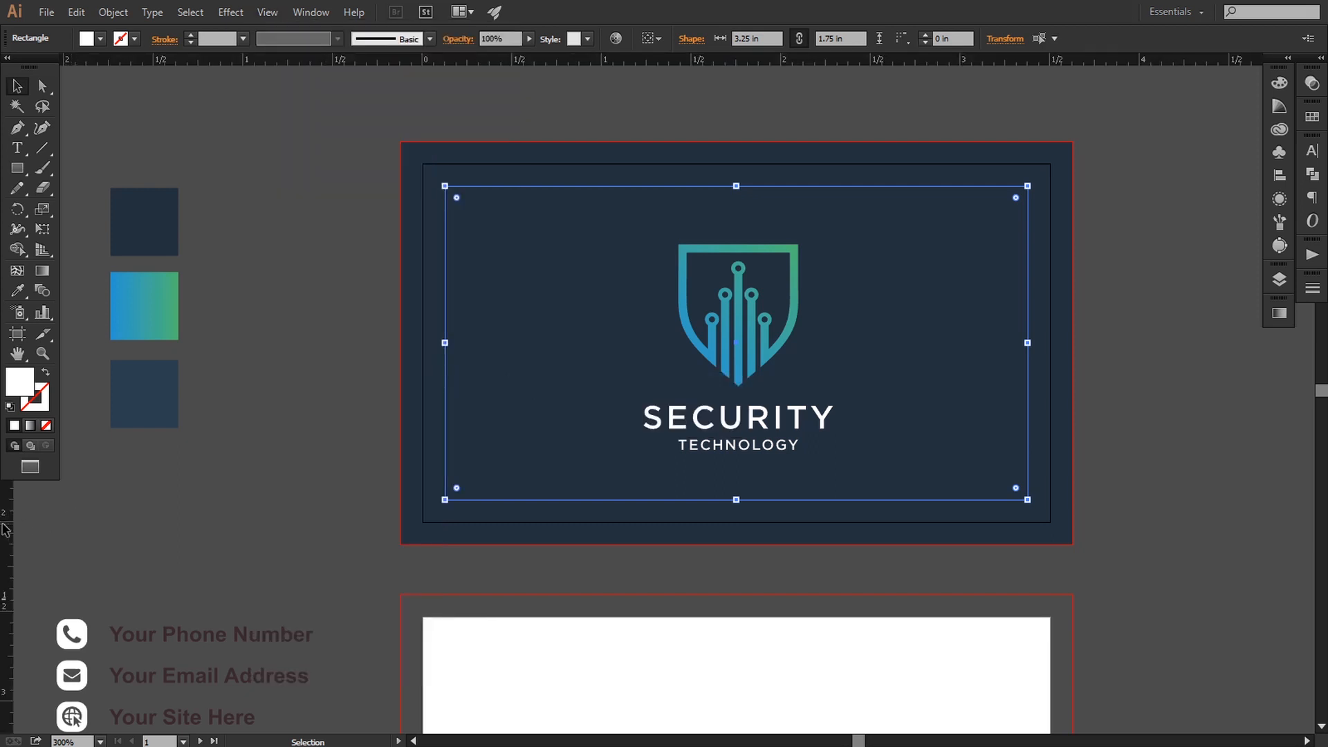
drag(6, 529, 736, 516)
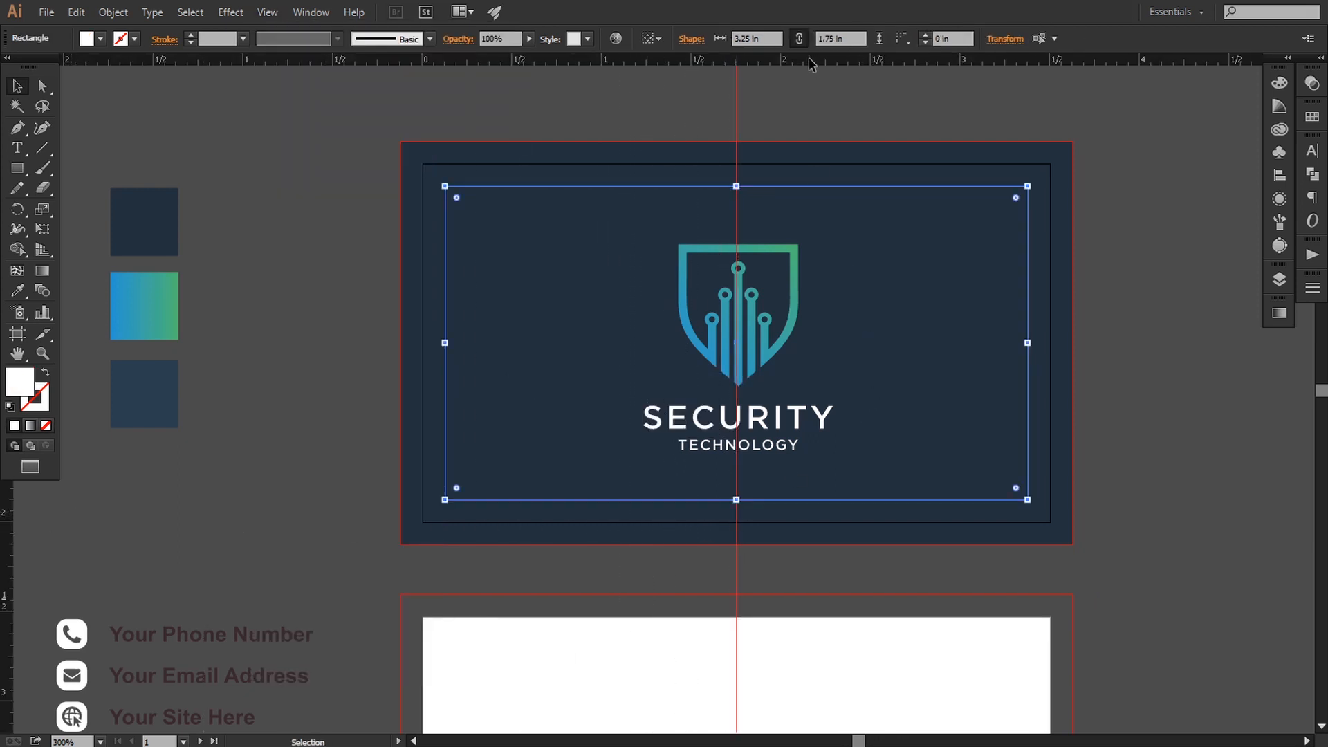
drag(809, 61, 810, 343)
key(ctrl+5)
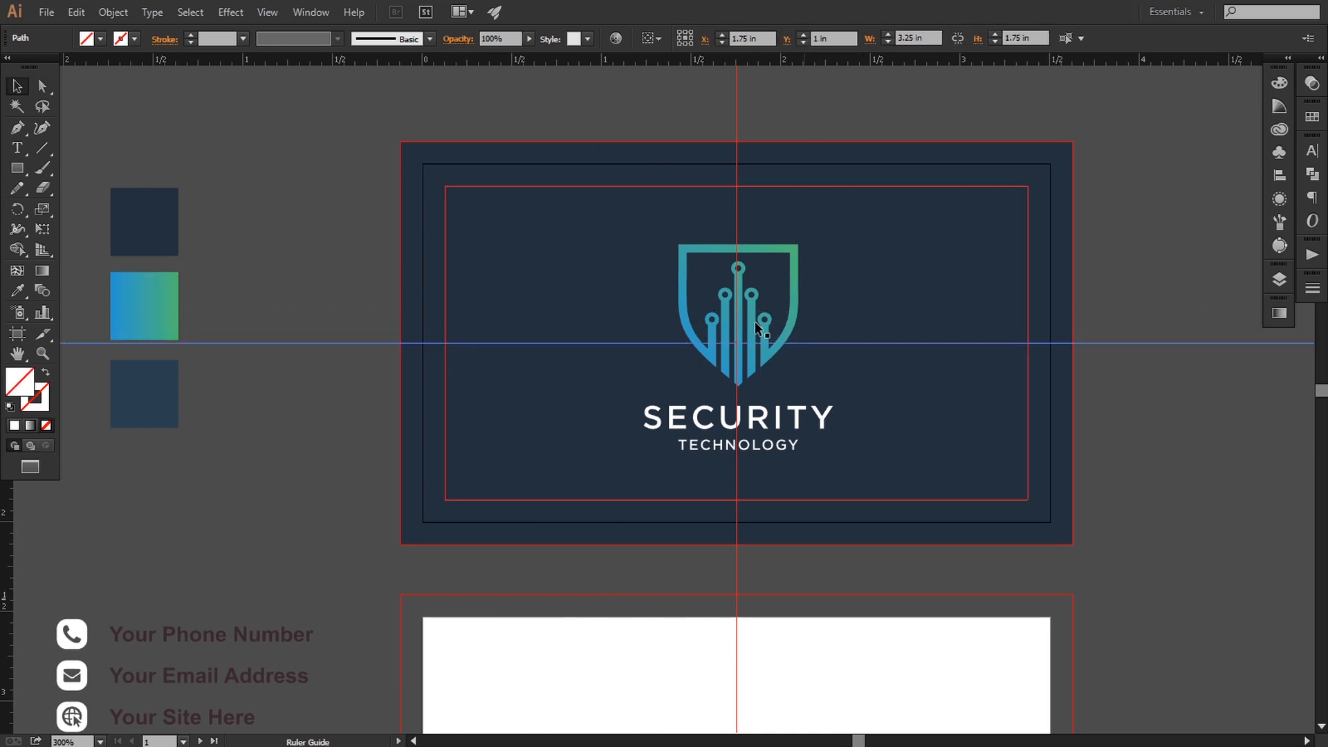
Nudge the logo until its centre sits on the intersection of the guides, at about X 1.75 in and Y 1 in.
click(761, 330)
key(Down)
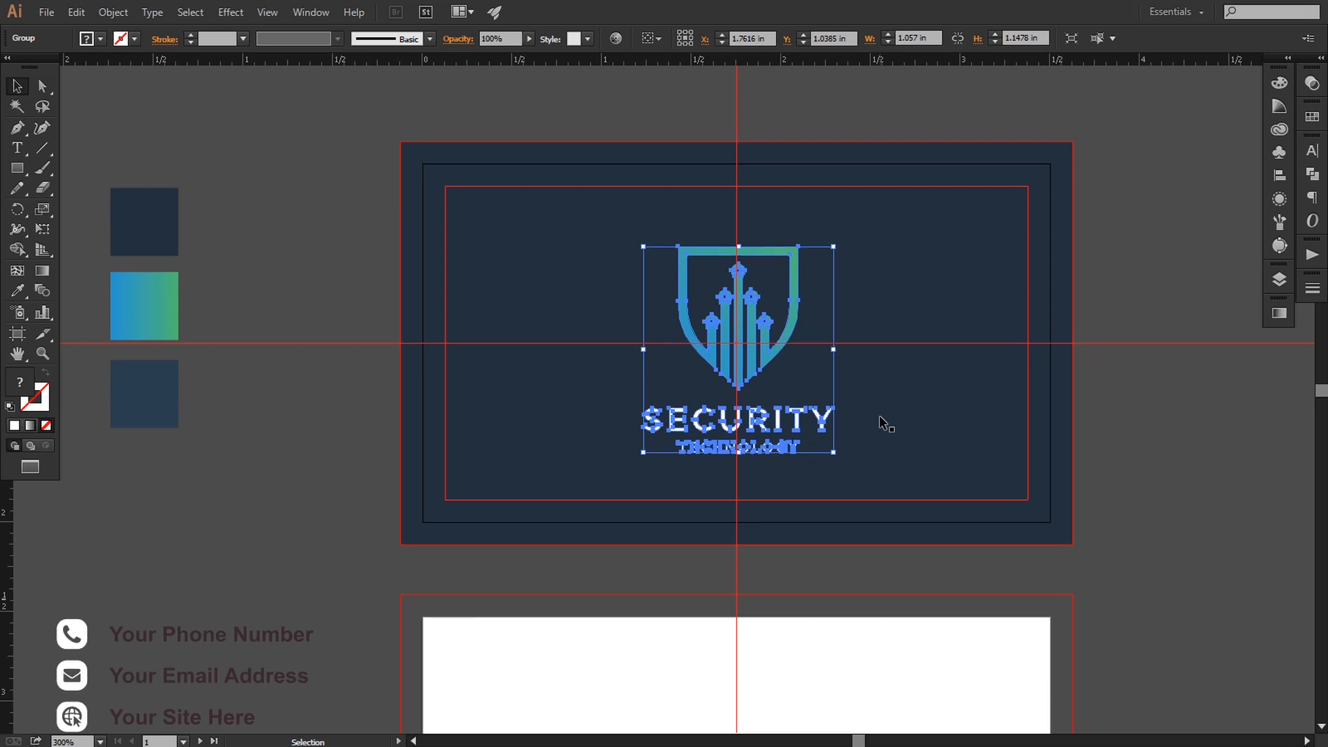
key(Up)
key(Left)
key(Up)
key(Up)
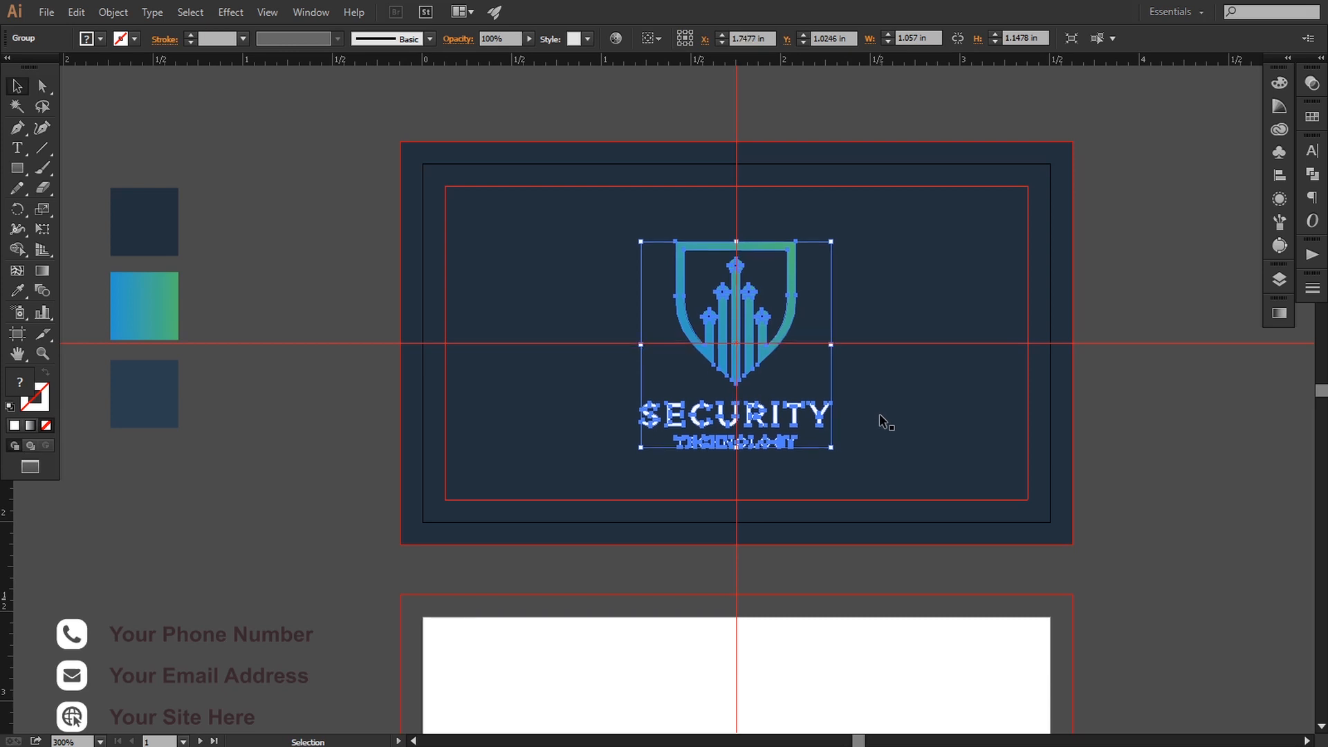
key(Down)
key(ctrl+plus)
key(ctrl+plus)
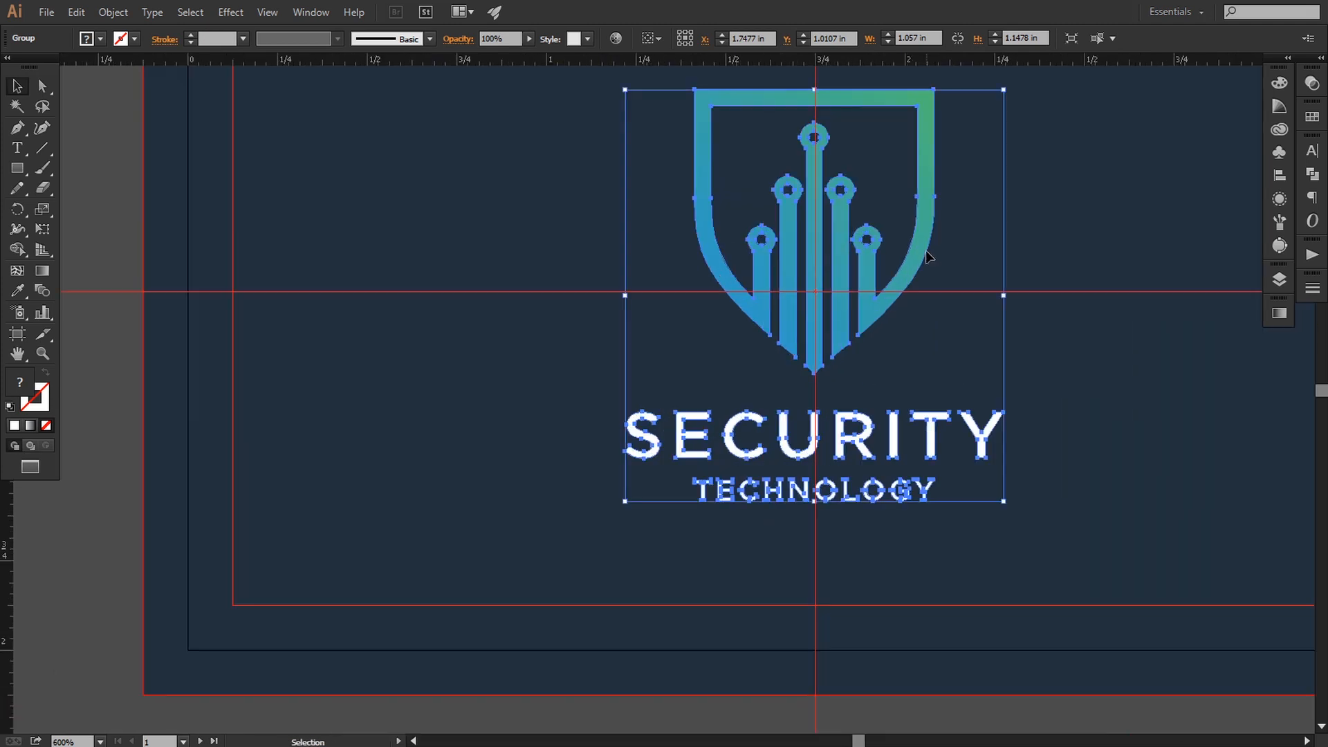
drag(817, 331, 655, 448)
key(Up)
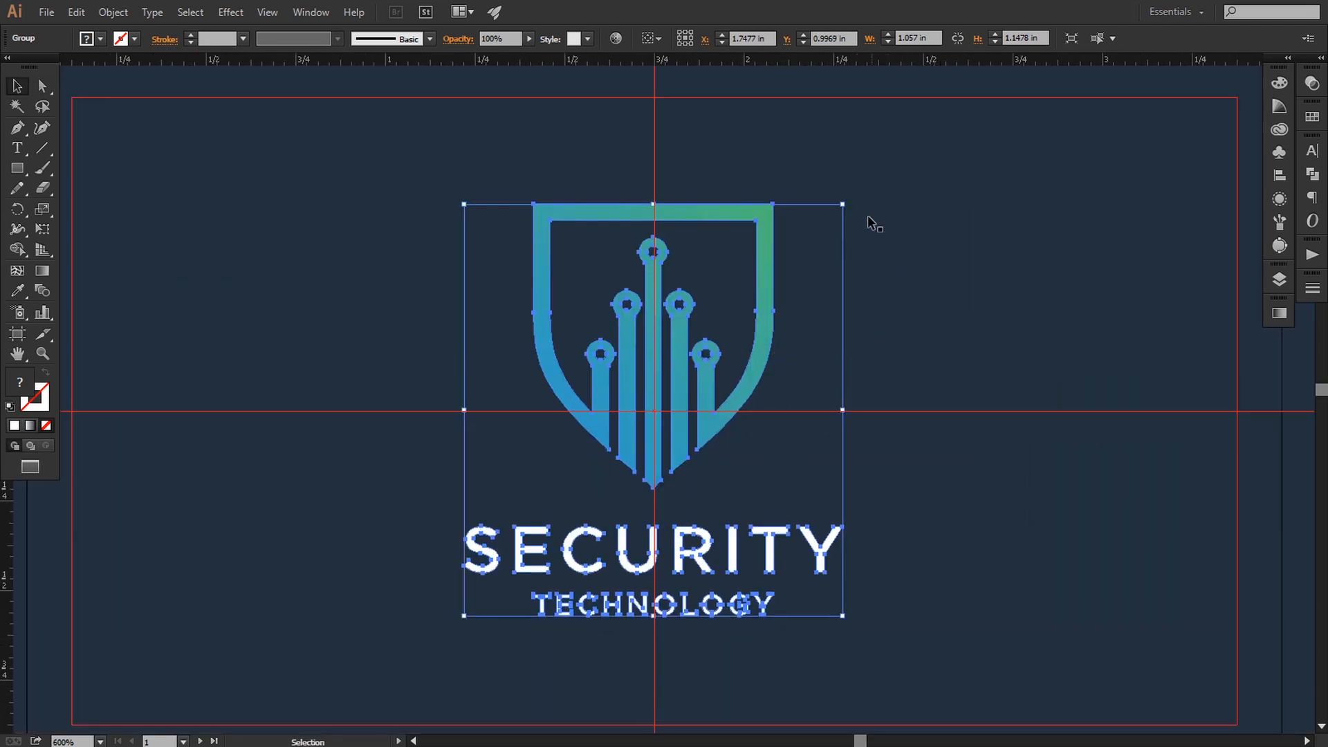
Enlarge the logo proportionally from its centre to about 1.08 in wide and 1.17 in high, and deselect it.
drag(843, 205, 851, 199)
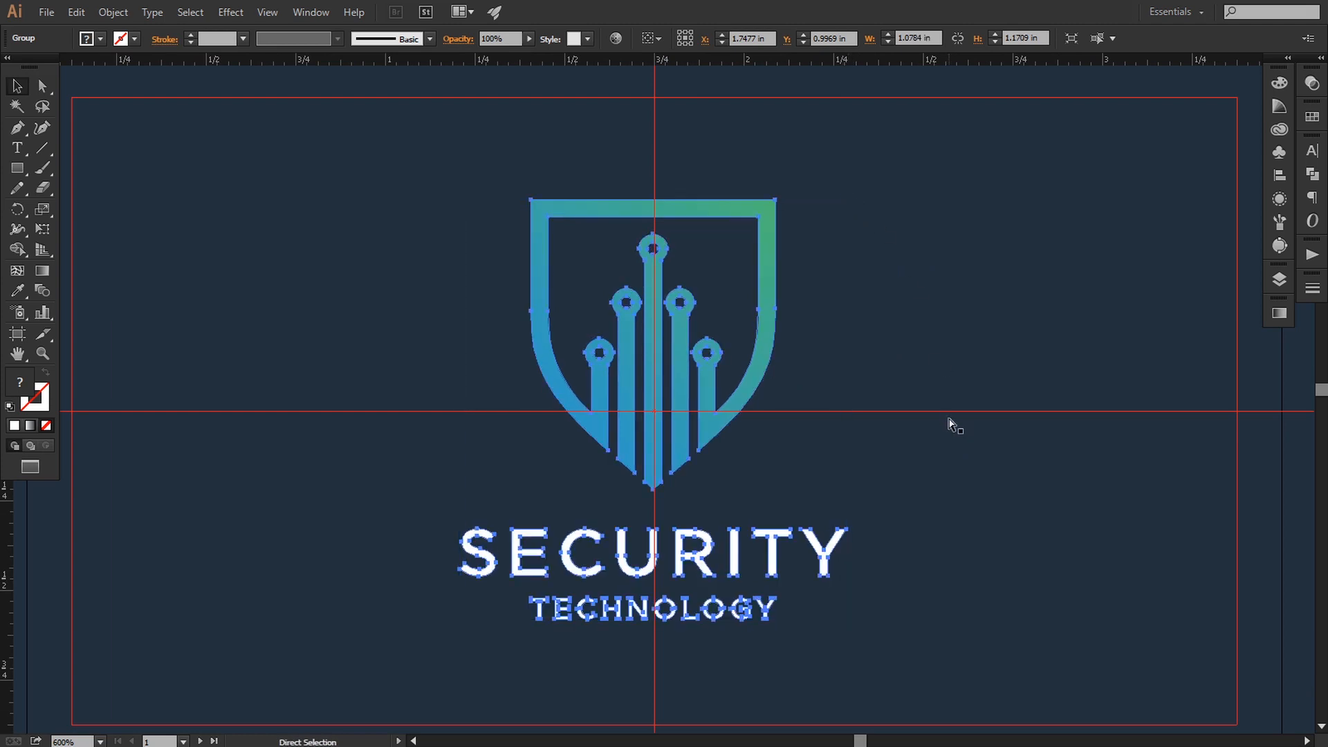
key(ctrl+minus)
key(ctrl+minus)
key(ctrl+minus)
click(1018, 498)
drag(874, 498, 910, 488)
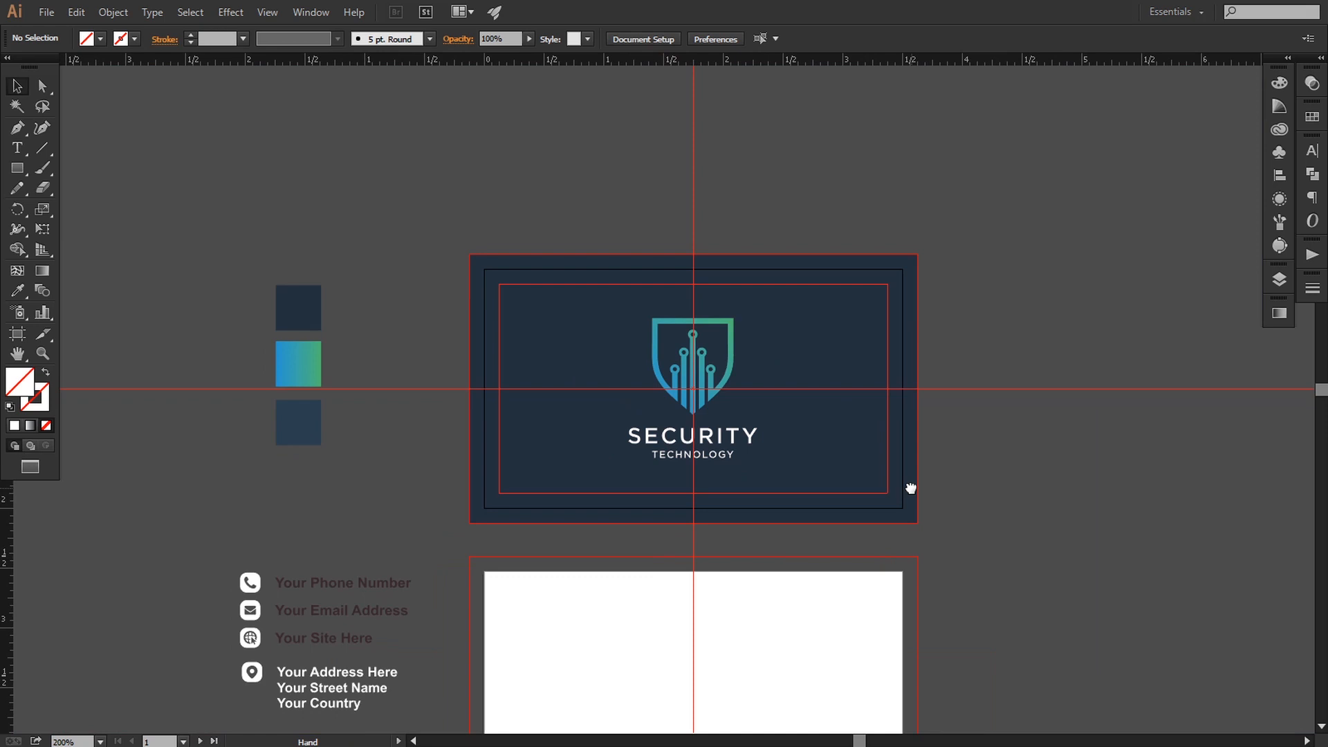
Scale the logo up slightly once more from its centre, keeping its proportions, and deselect it.
click(737, 359)
drag(760, 315, 768, 312)
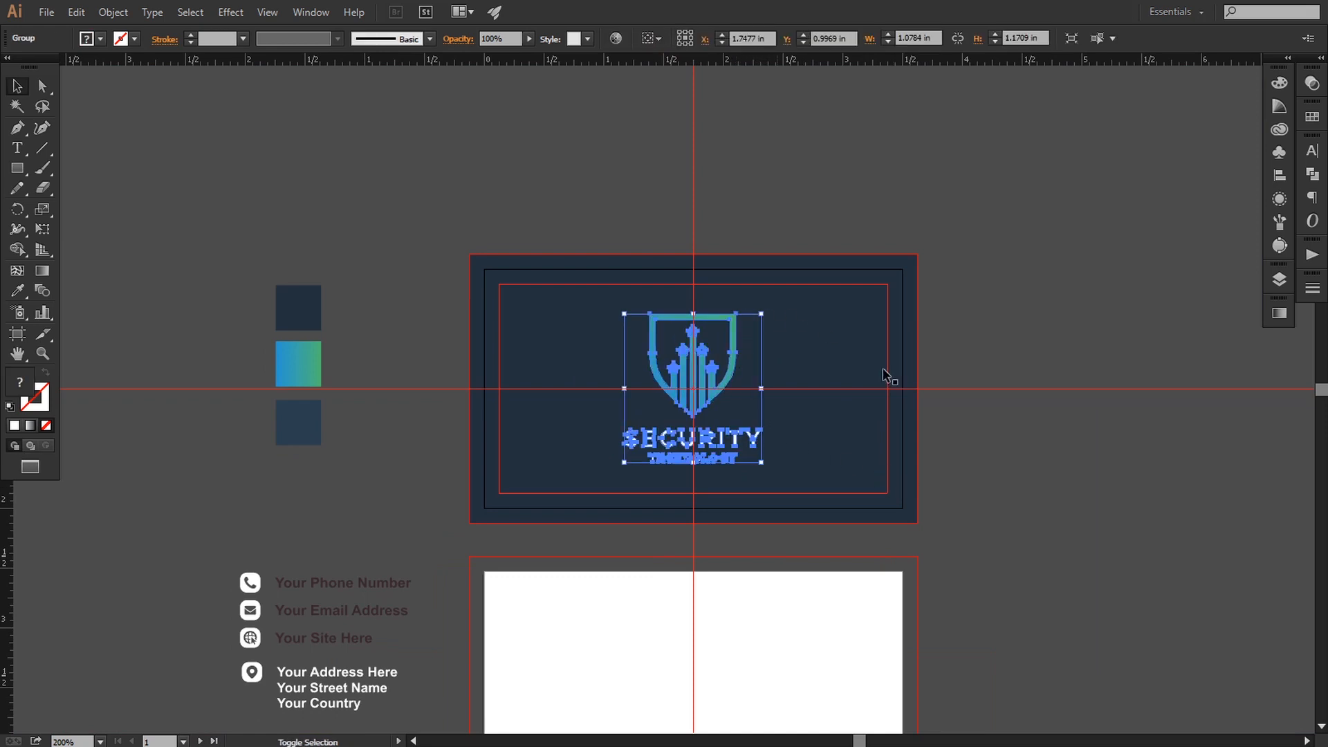
click(972, 489)
drag(957, 493, 998, 492)
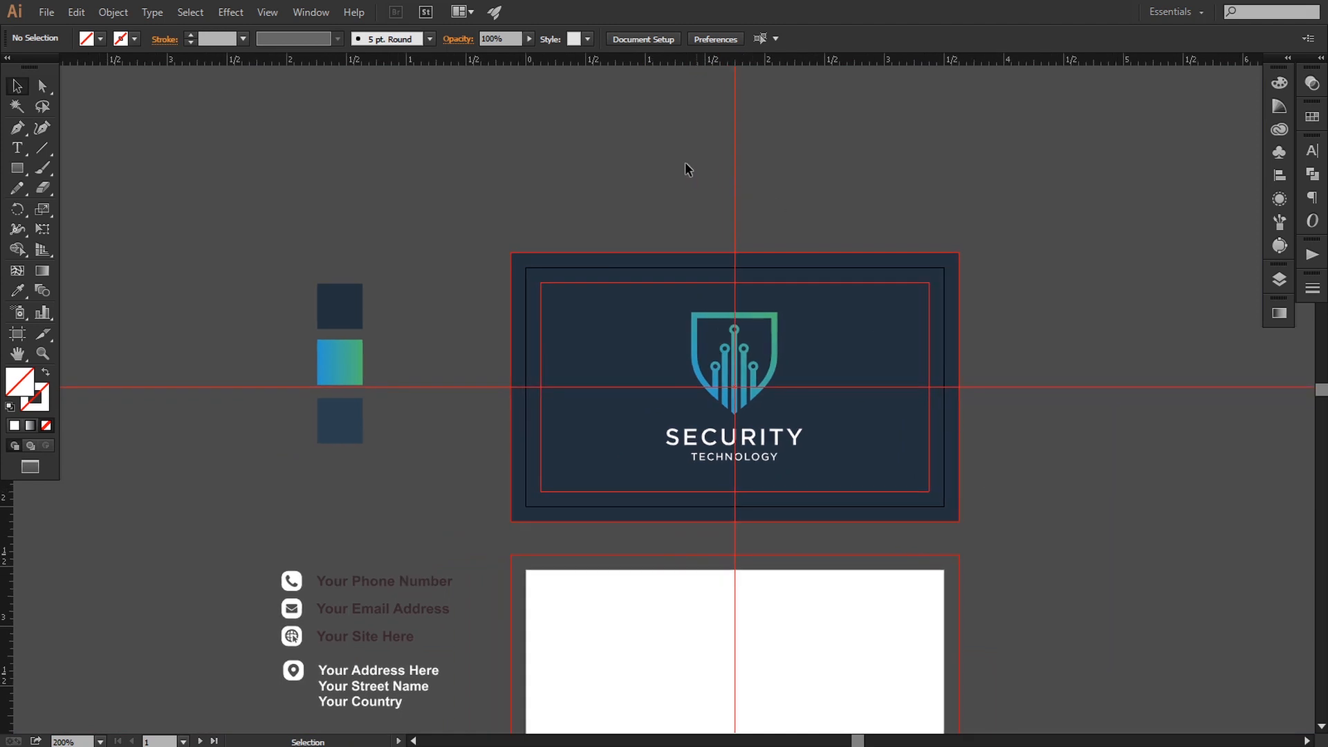
Delete the vertical and horizontal centre guides.
drag(686, 163, 845, 173)
key(Delete)
drag(1055, 304, 1094, 442)
key(Delete)
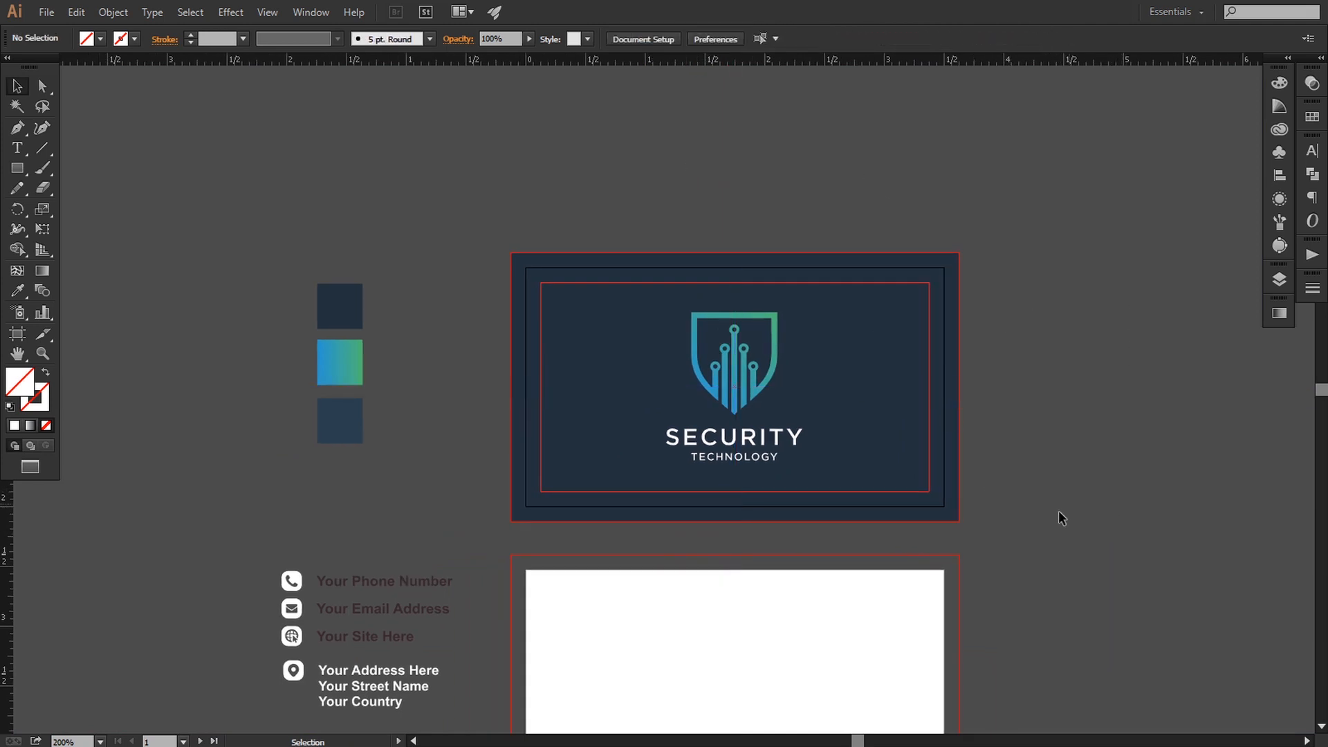
Copy the upper card's navy background and safe-area rectangle straight down onto the lower card, aligned to its bleed, and deselect them.
drag(1058, 519, 1029, 418)
click(906, 364)
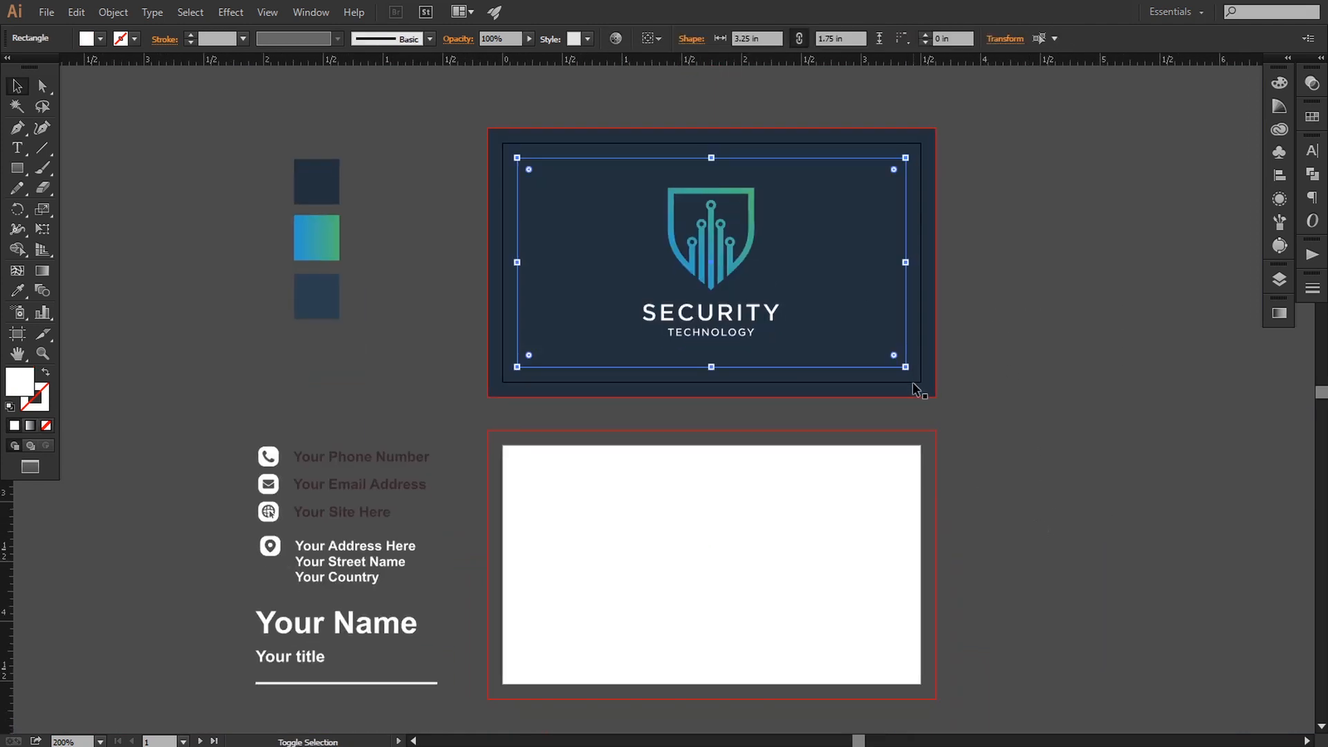
shift+click(923, 389)
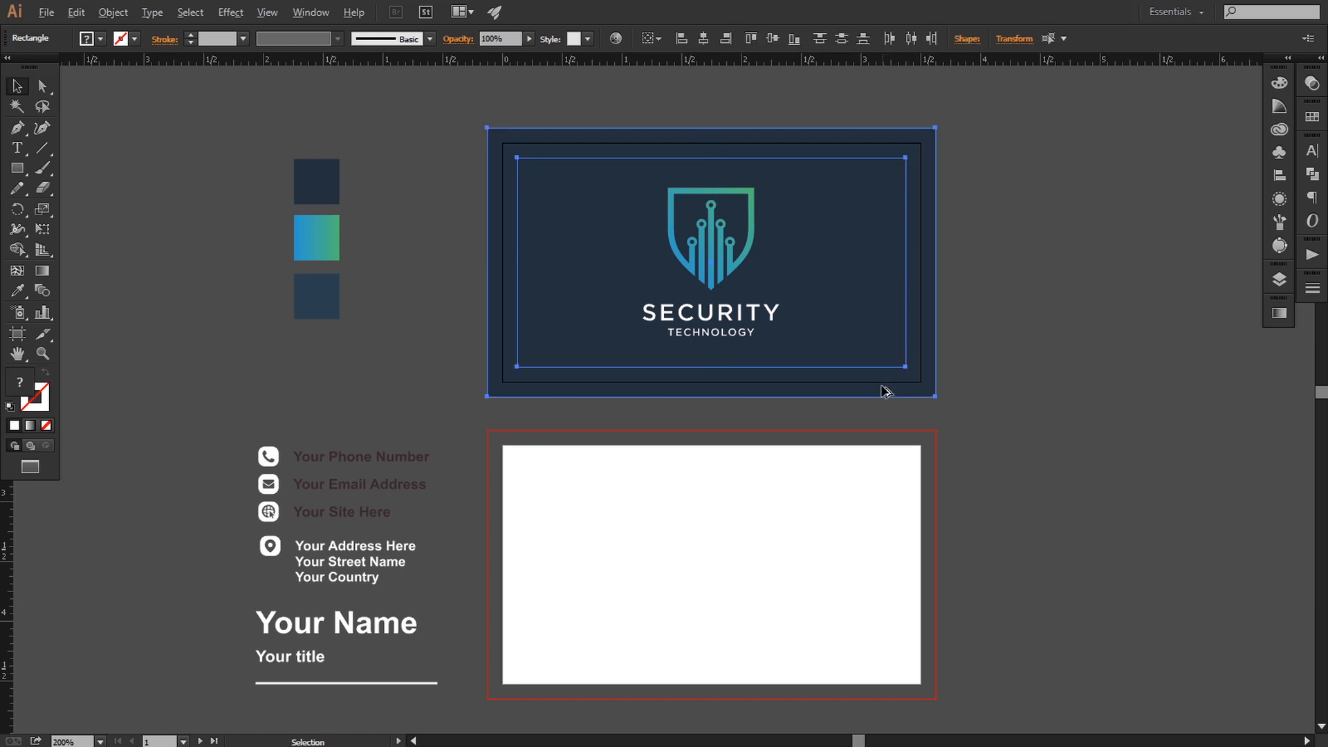
drag(883, 392, 919, 685)
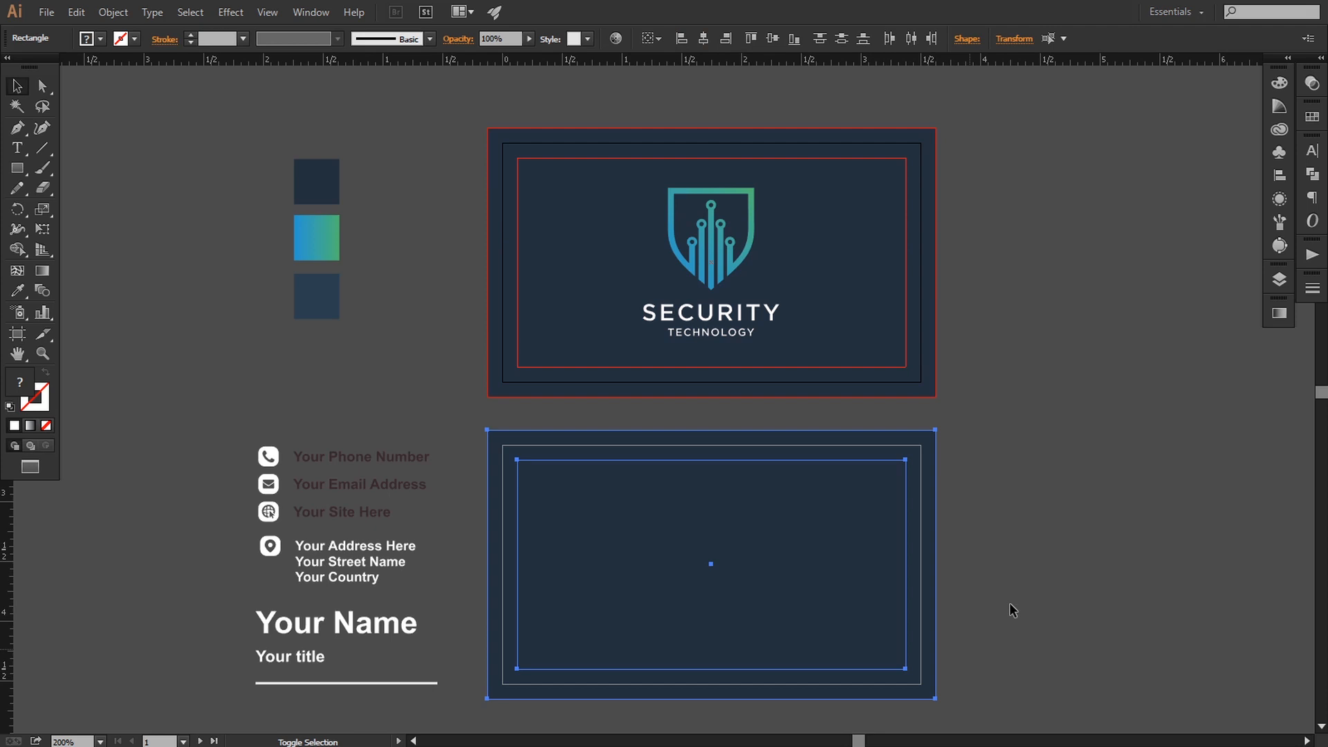
click(1030, 554)
drag(1000, 534, 1003, 509)
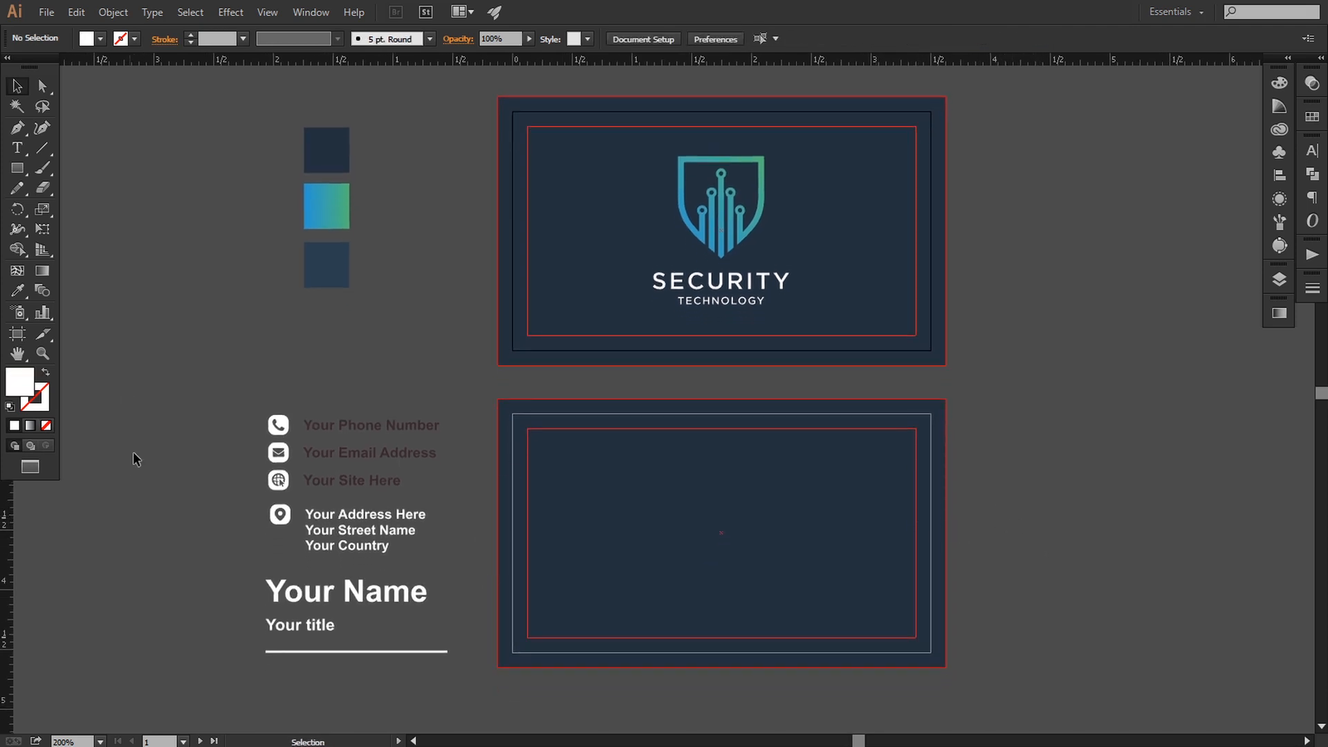
Draw a closed white Pen shape across the lower card's bottom: a flat left band, a diagonal to the bottom bleed and a curved upper right edge.
click(17, 129)
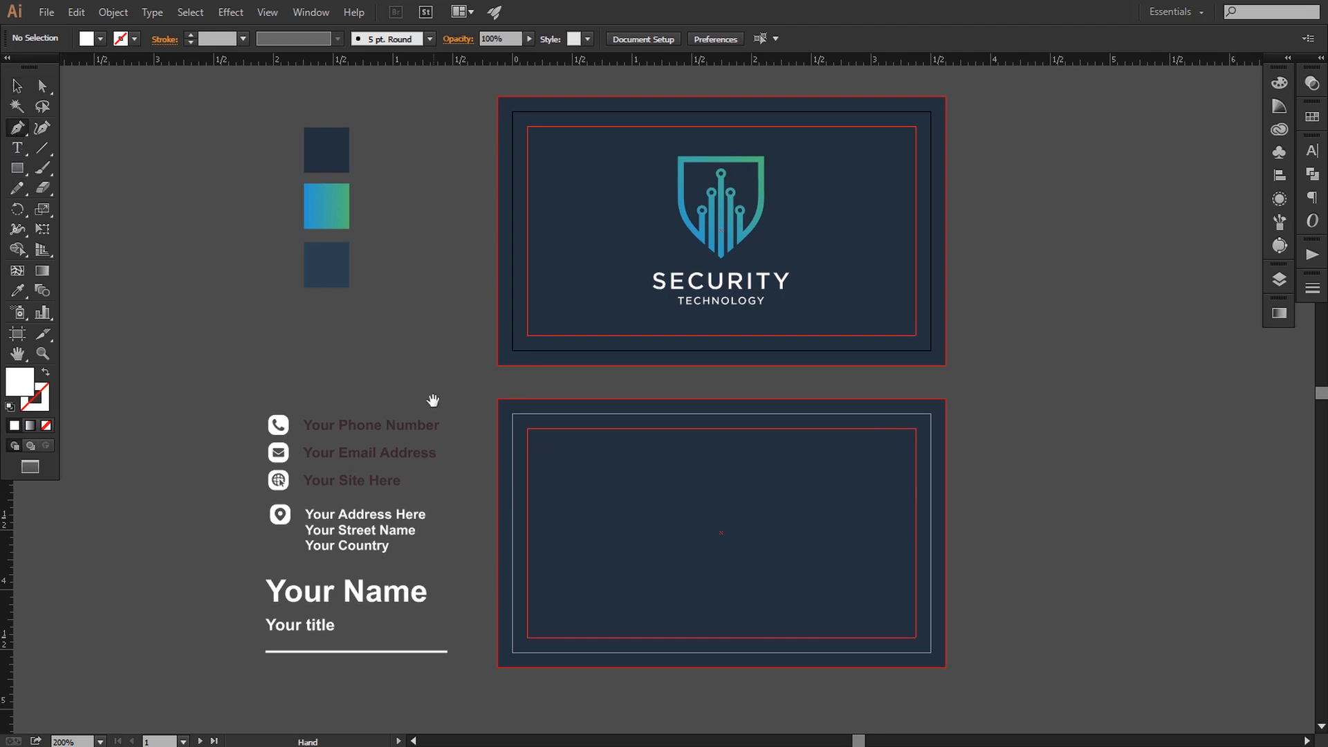
scroll(436, 401, down, 2)
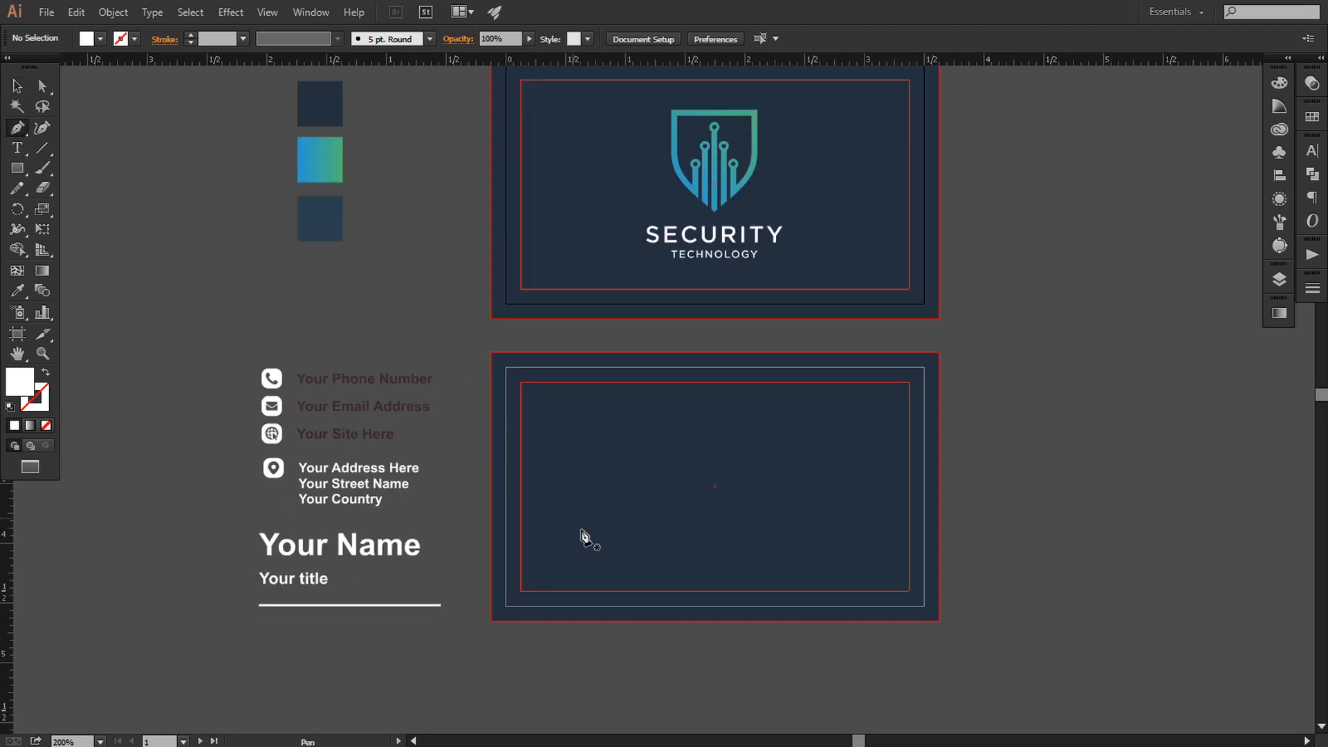
click(490, 565)
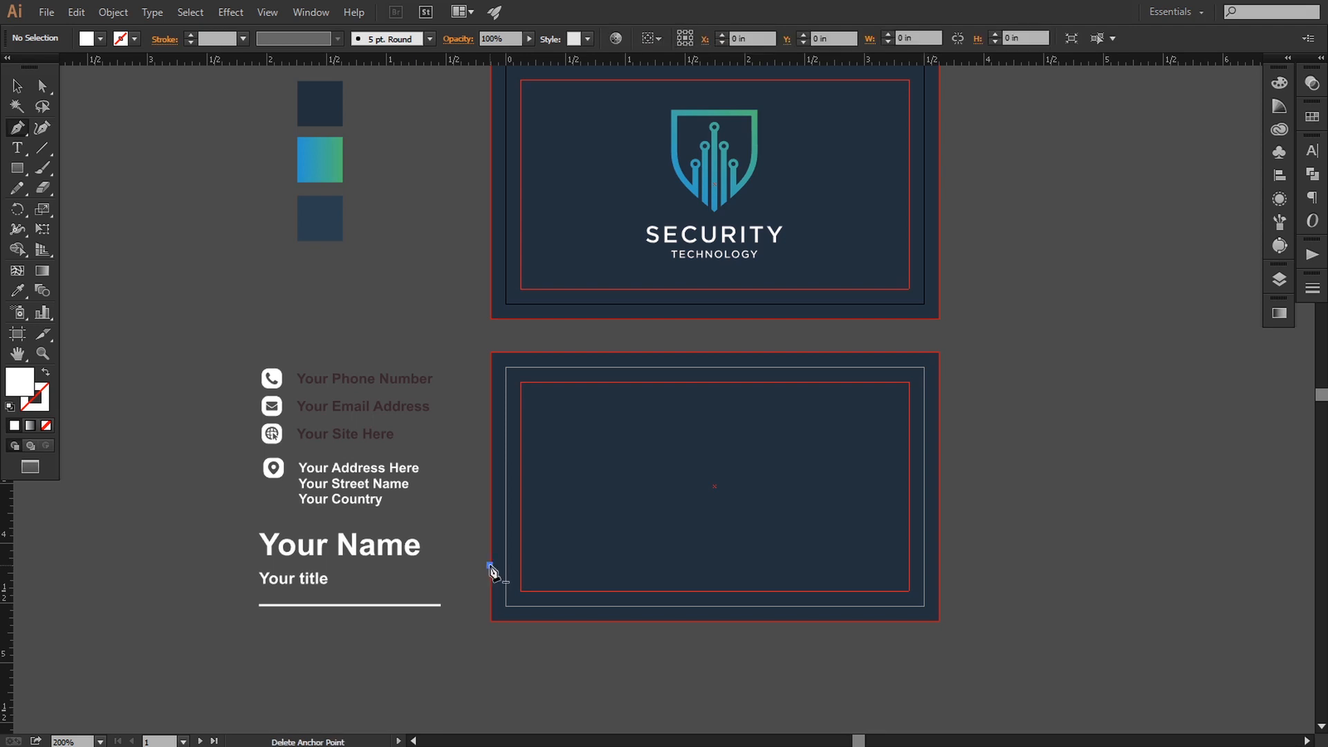
click(665, 565)
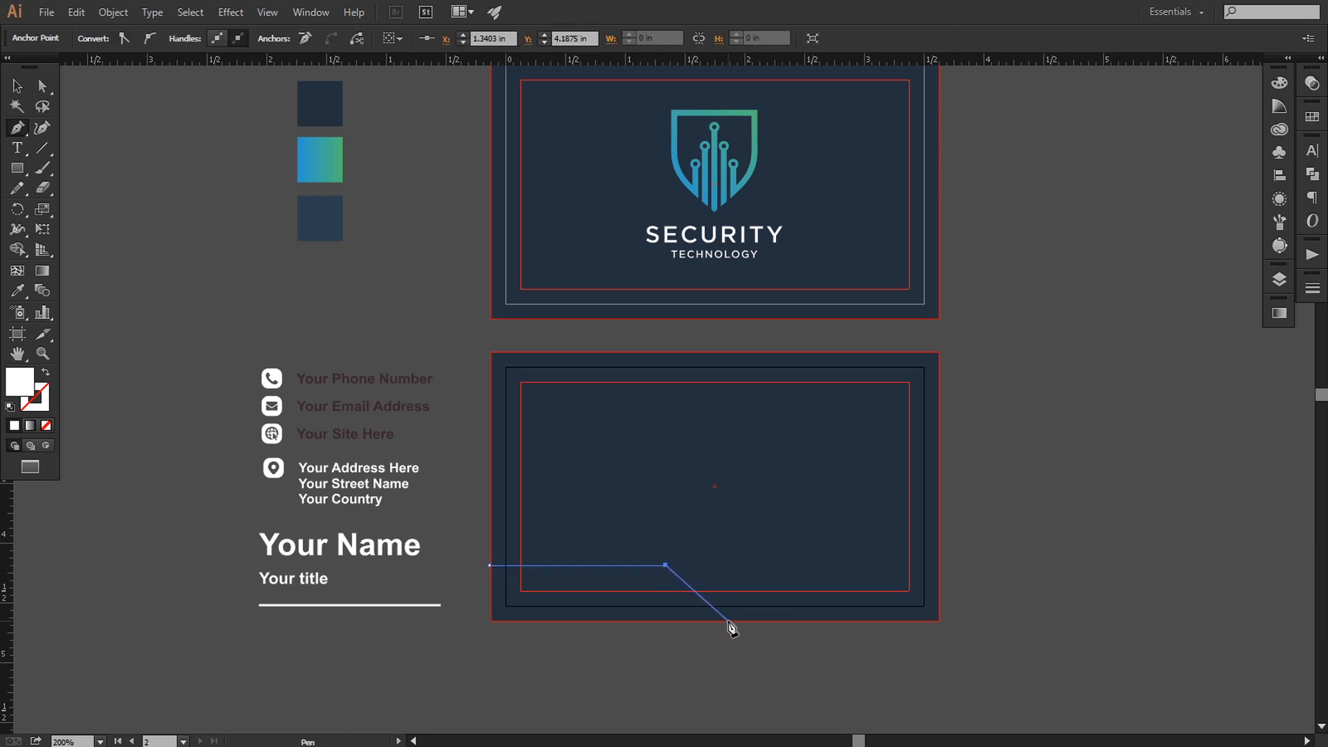
click(727, 620)
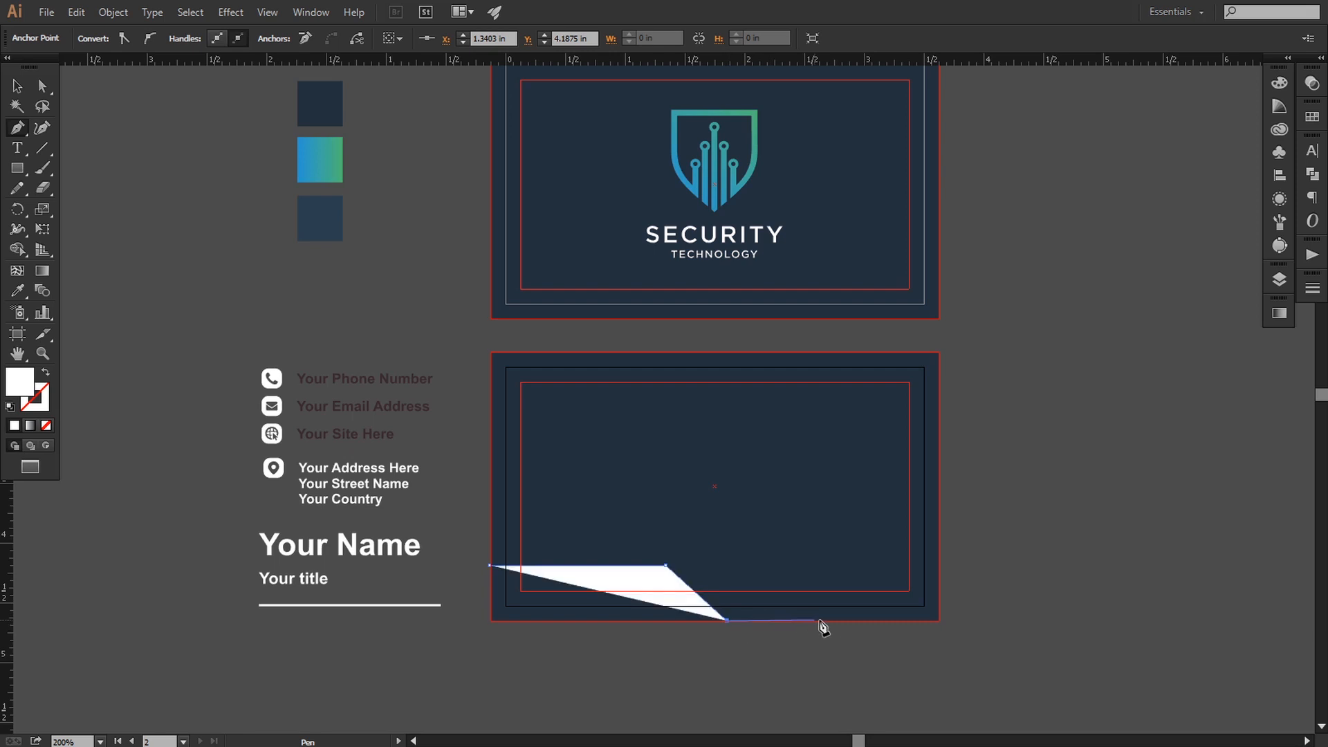
click(938, 621)
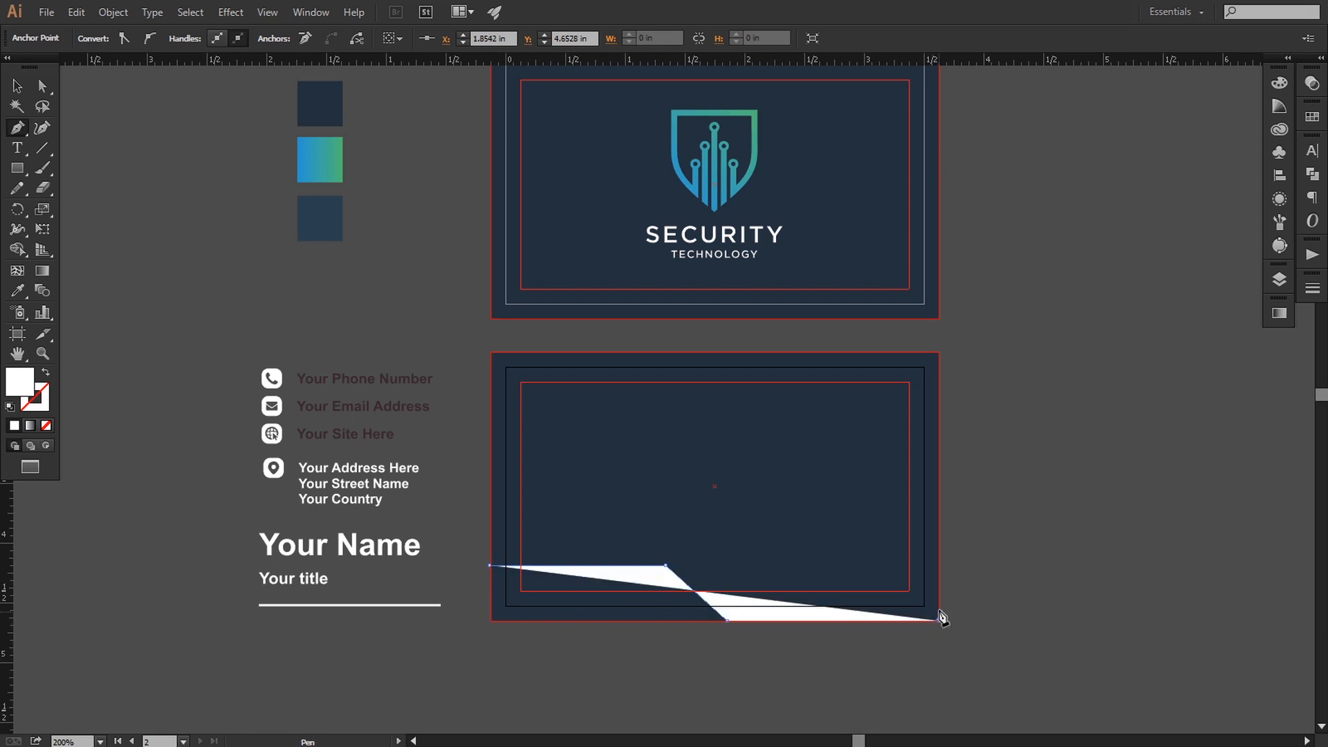
click(938, 567)
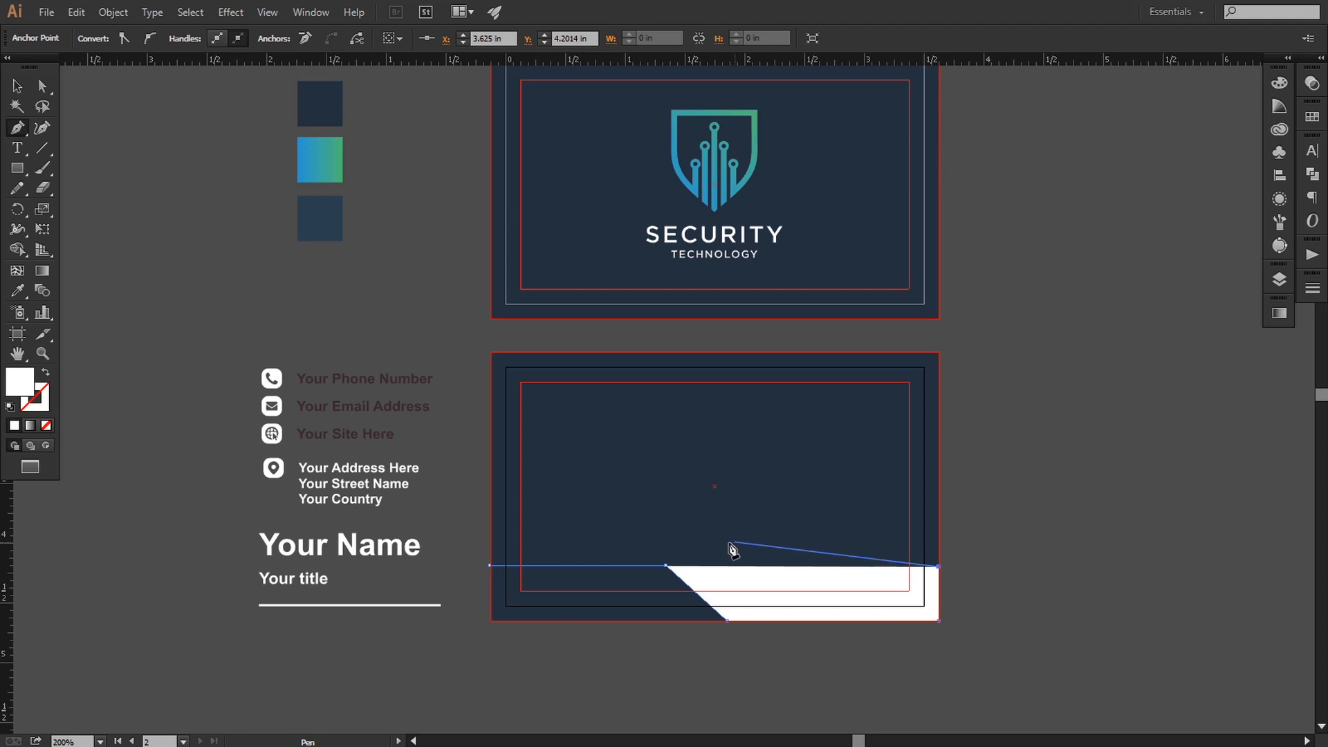
drag(702, 542, 530, 452)
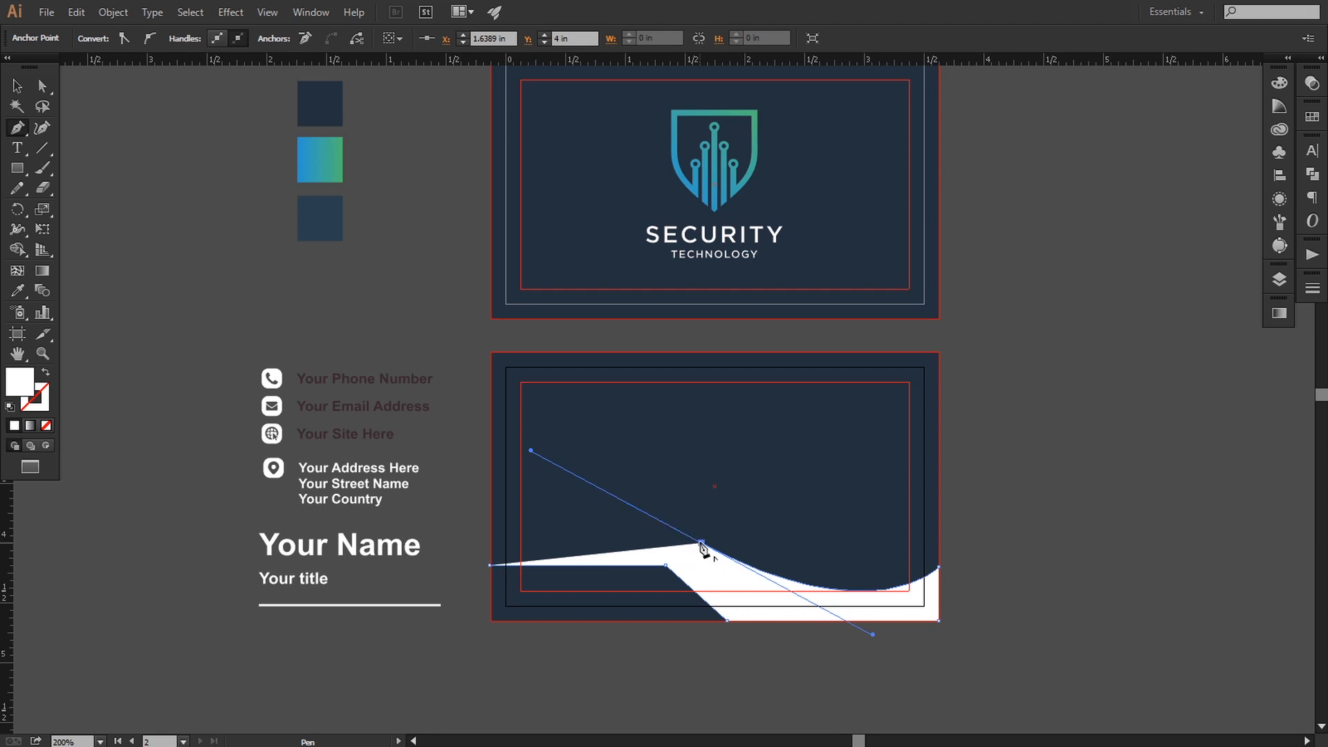
click(701, 543)
shift+click(490, 544)
click(491, 566)
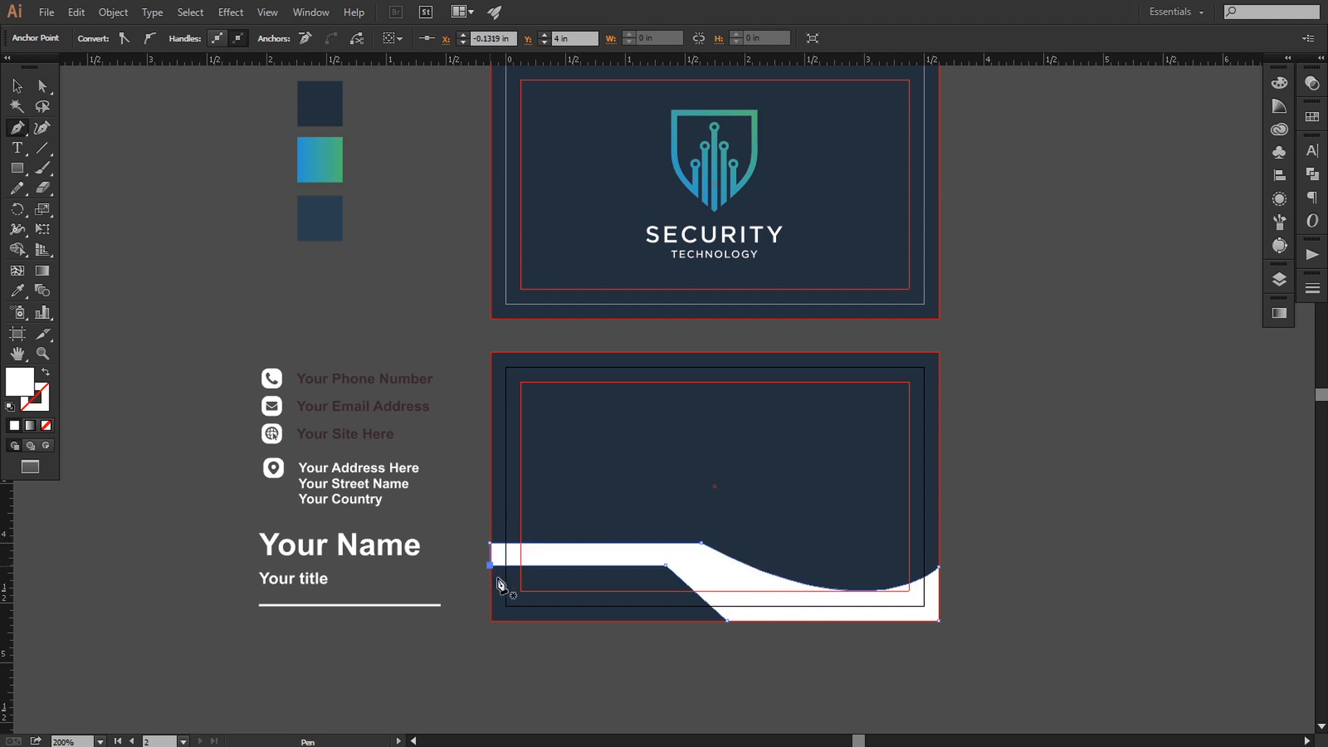
Lower the white band's bottom edge slightly by moving its left-end and bend anchor points down together.
click(43, 86)
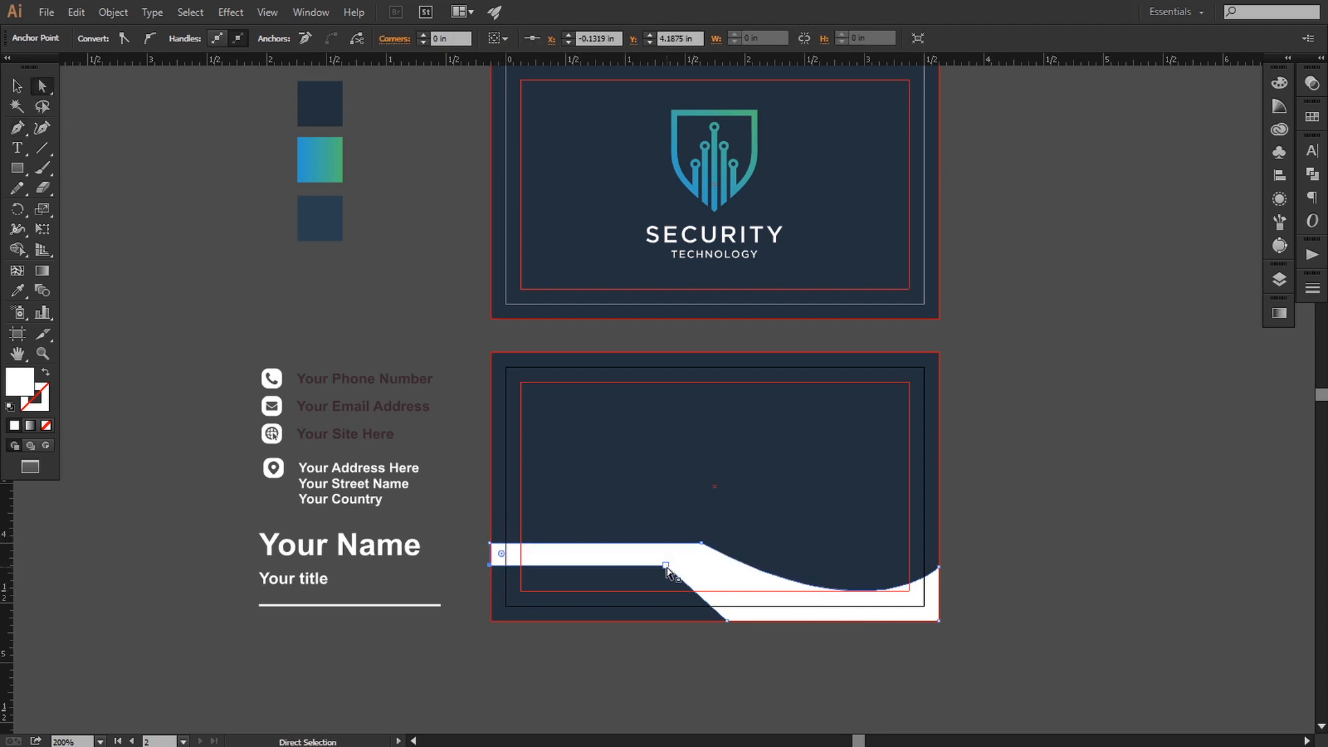
click(666, 566)
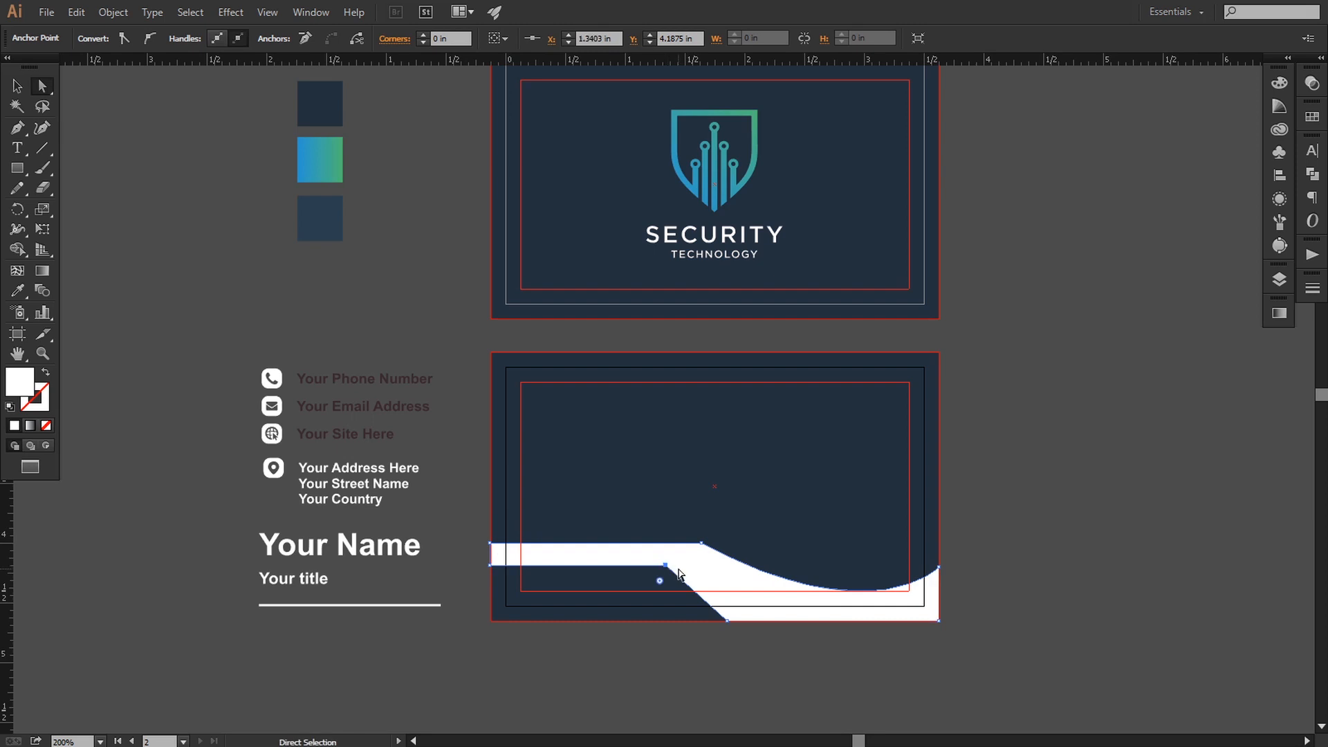
click(492, 566)
key(Down)
key(Down)
key(Down)
key(Down)
key(Down)
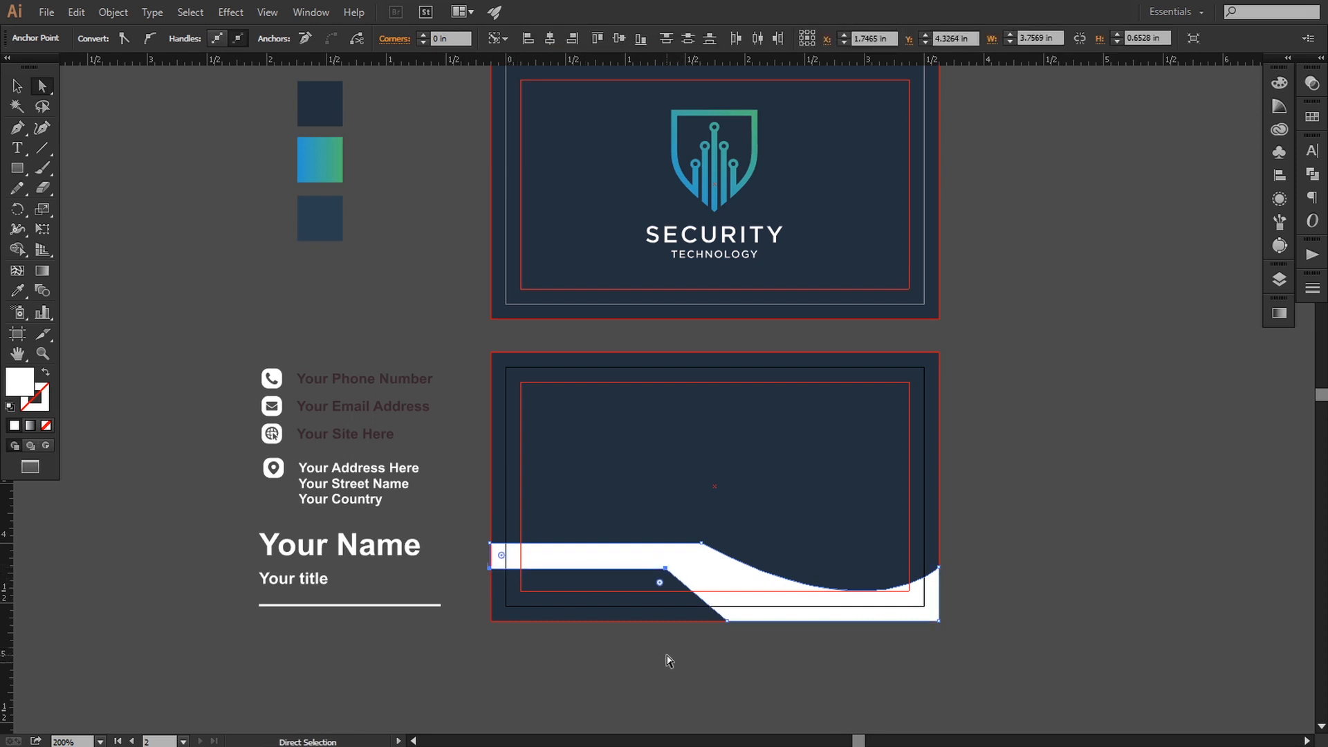
key(Up)
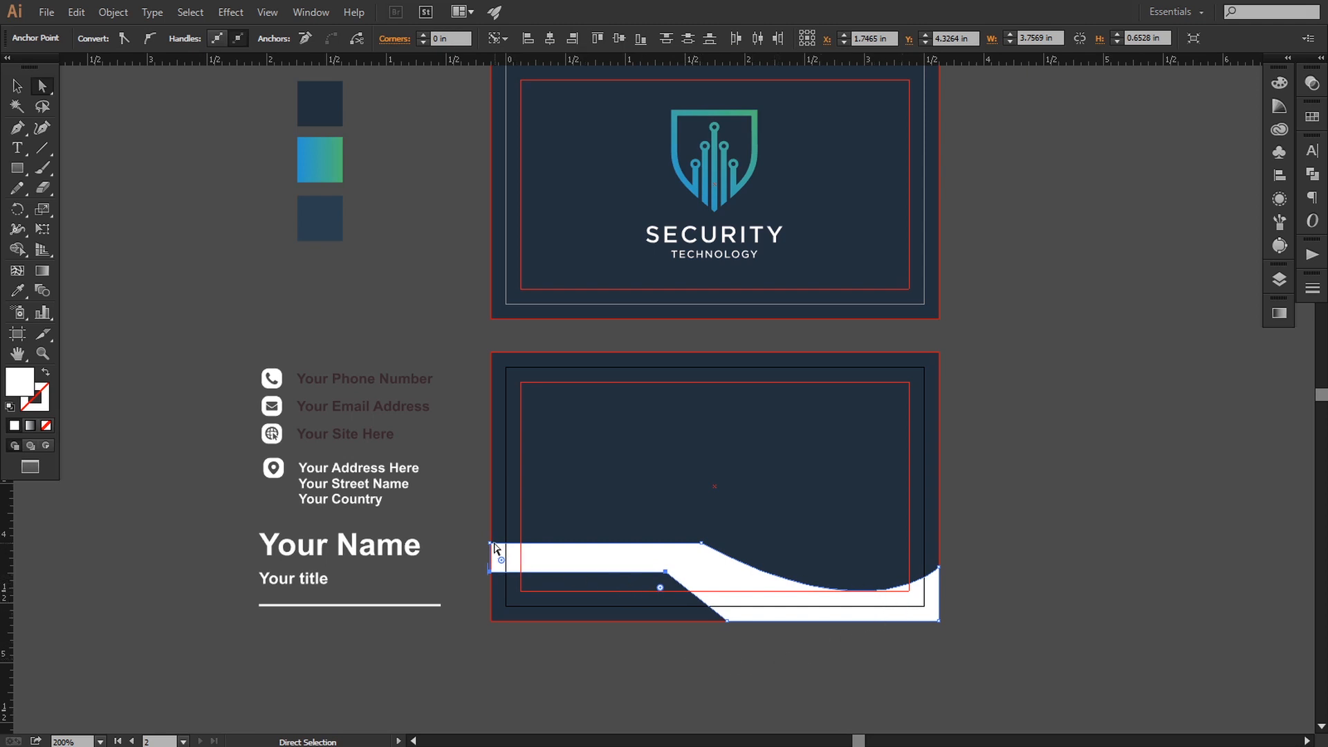
Raise the white band's top edge by moving its left-end and bend anchor points up together to about Y 3.57 in.
click(491, 544)
shift+click(701, 545)
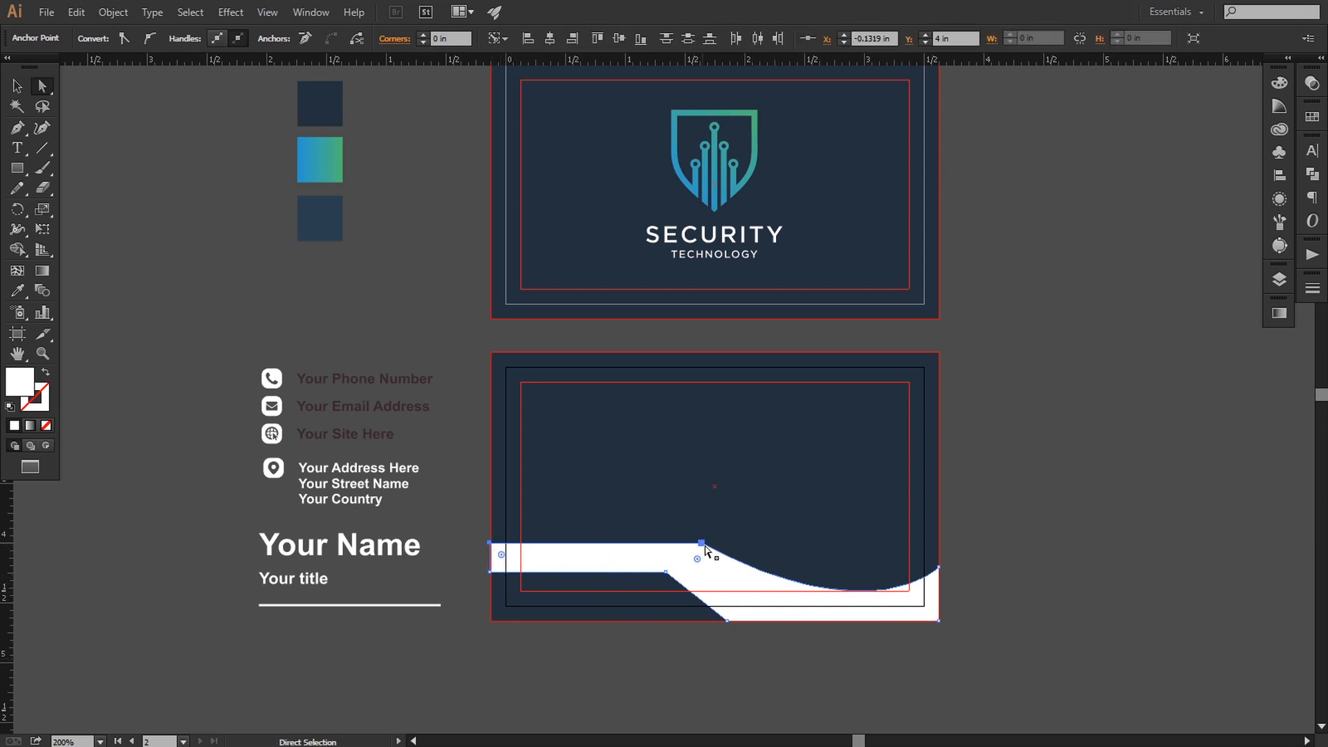
key(Up)
key(Up)
key(Up)
key(Up)
key(Up)
key(Up)
key(Up)
key(Up)
key(Up)
key(Up)
key(Up)
key(Up)
key(Up)
key(Up)
key(Up)
key(Up)
key(Up)
key(Up)
key(Up)
key(Up)
key(Up)
key(Up)
key(Up)
key(Up)
key(Up)
key(Up)
key(Up)
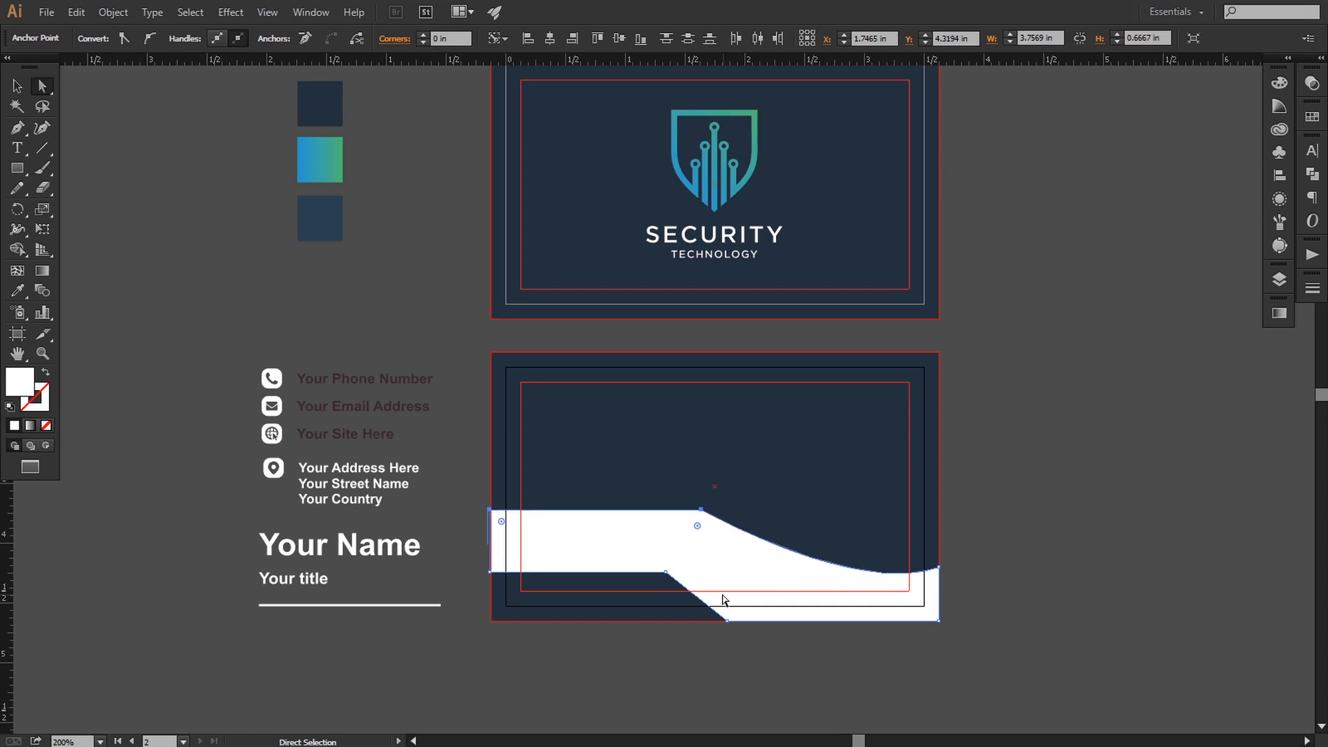
key(Down)
key(Down)
key(Down)
key(Down)
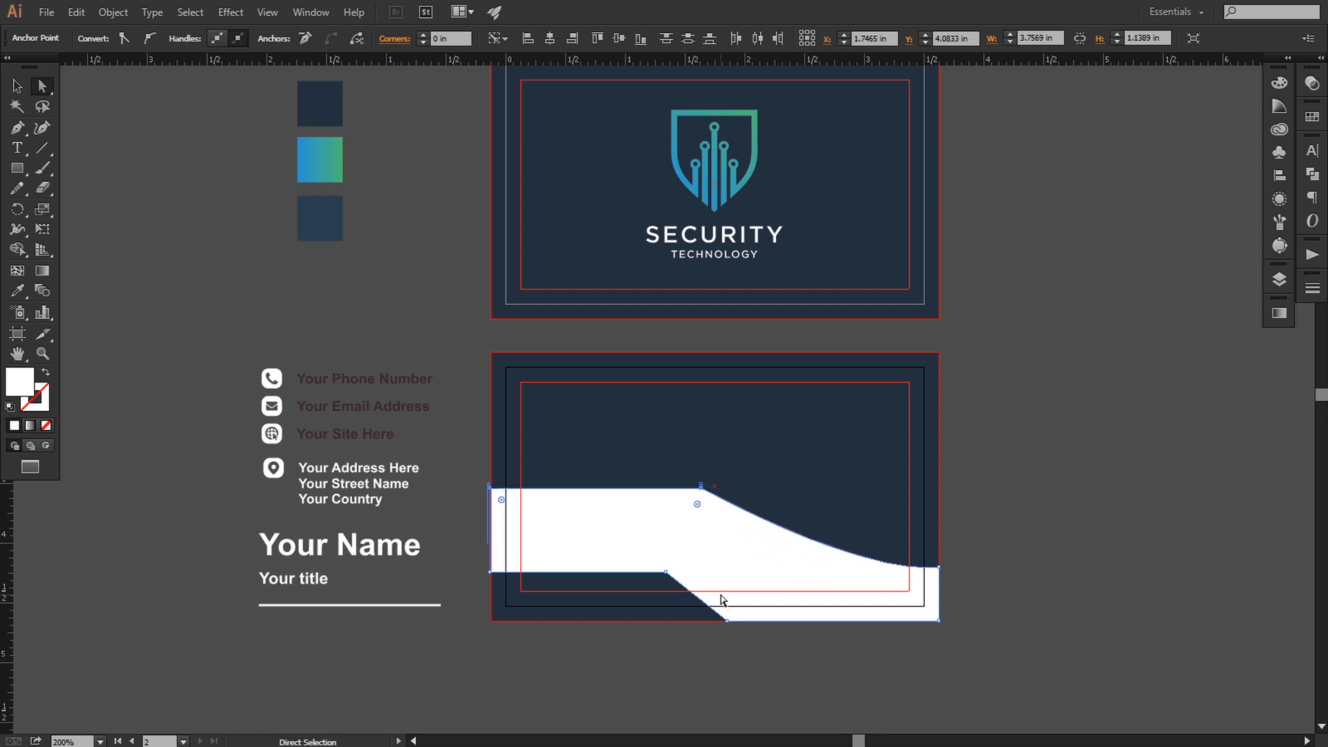
Steepen the curve's handle at the upper bend, round the upper and lower bend corners with a radius of about 0.99 in, and deselect.
click(701, 491)
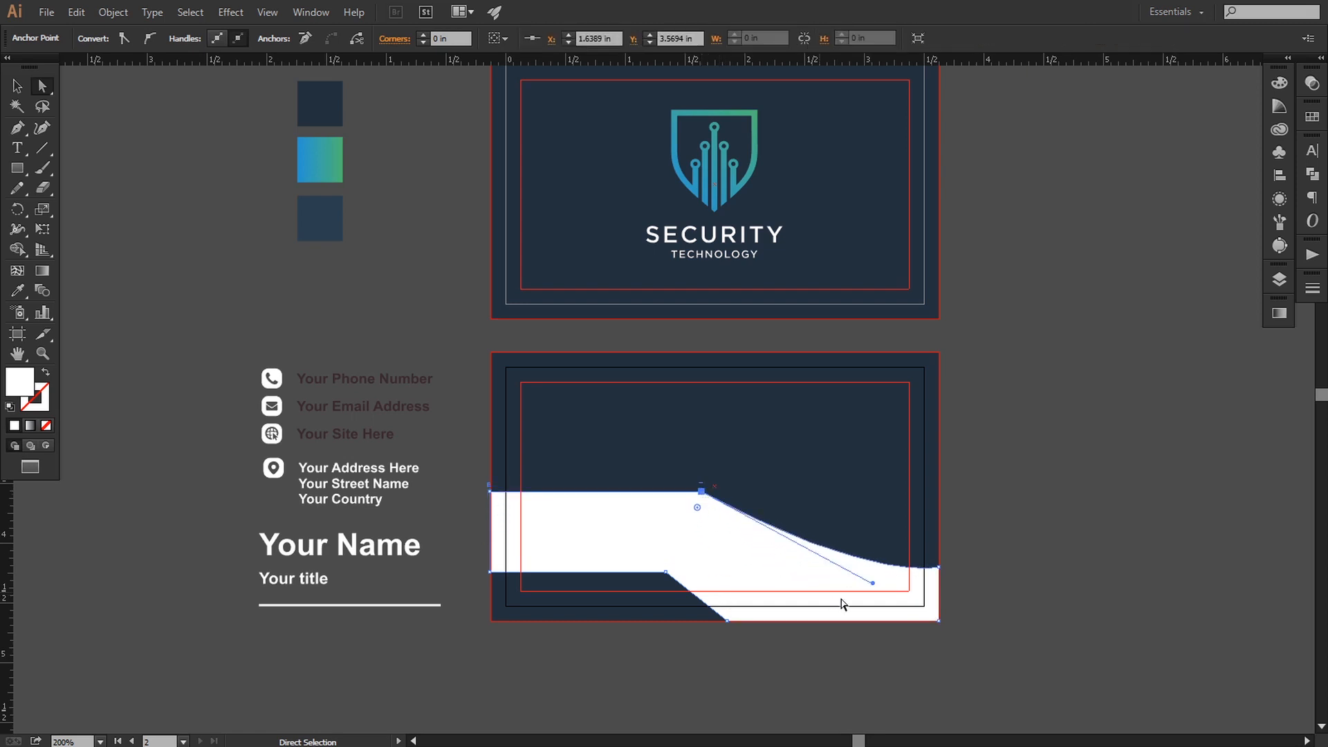
drag(873, 586, 777, 615)
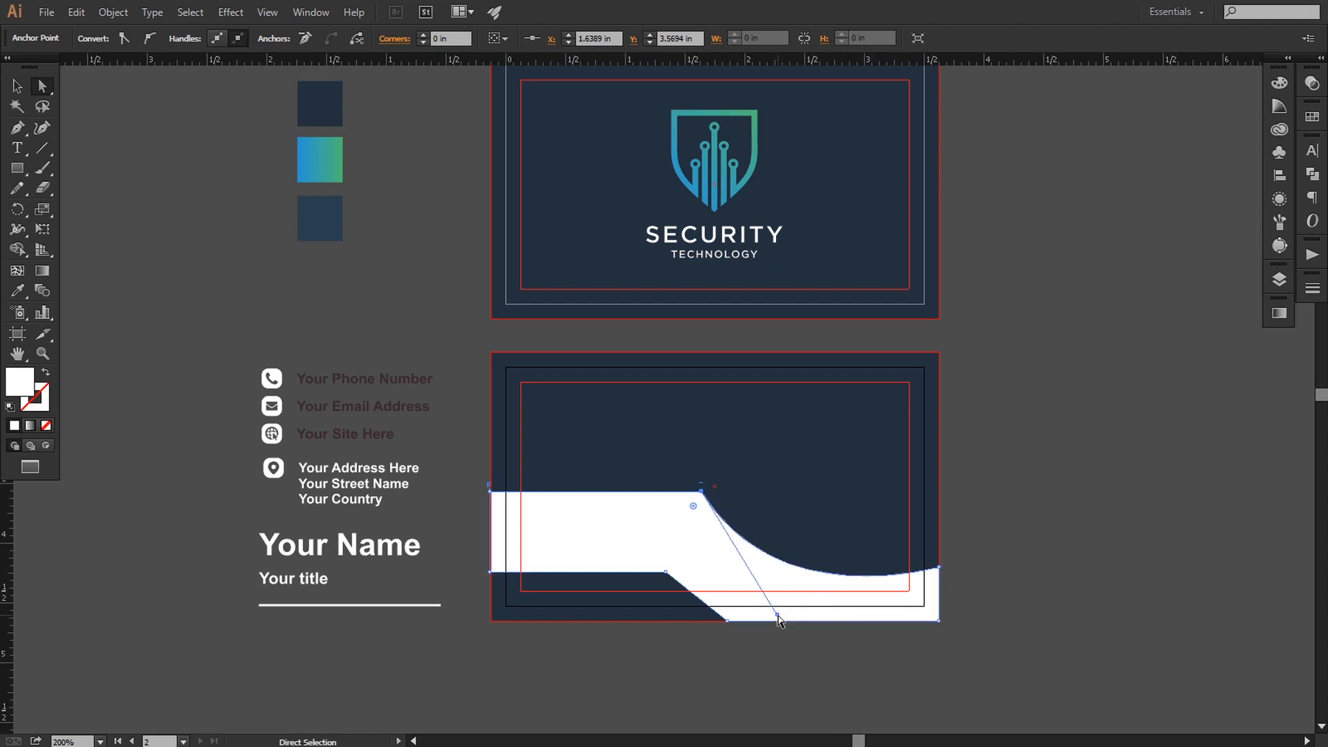
click(666, 572)
shift+click(701, 492)
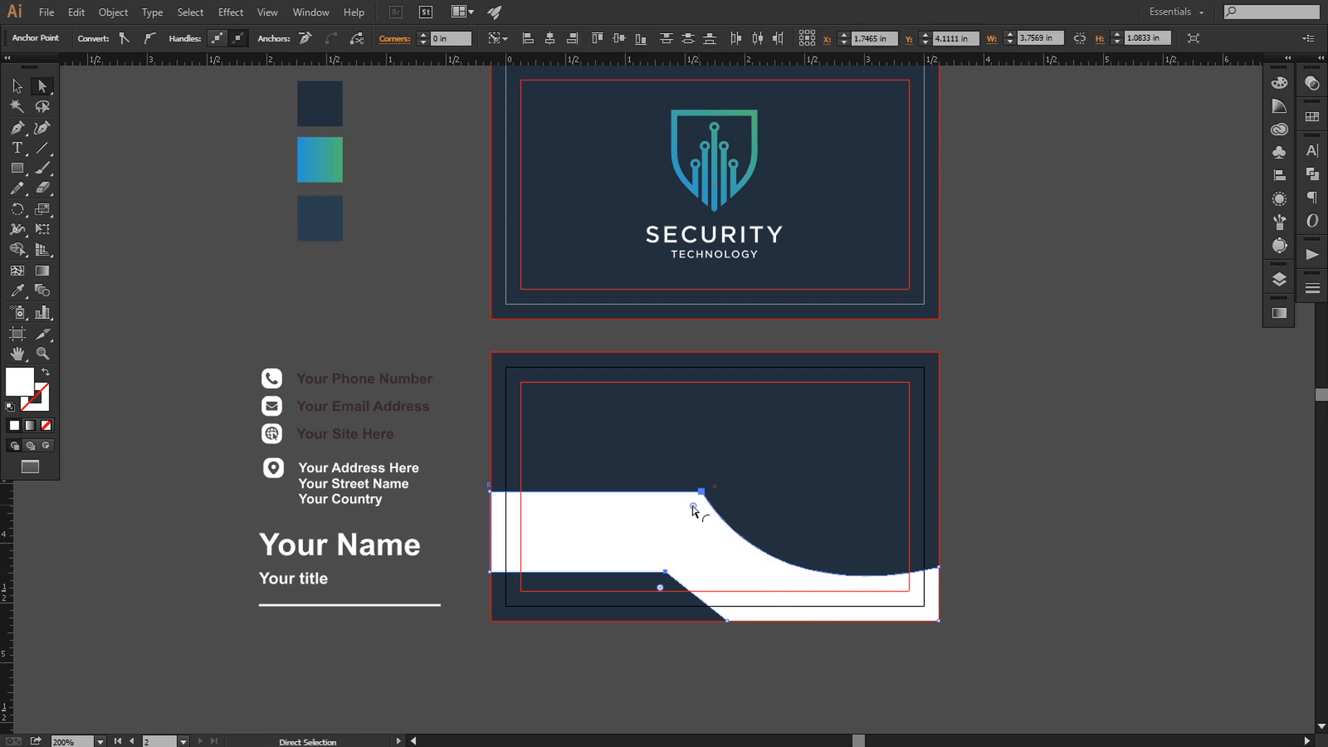
drag(694, 507, 641, 608)
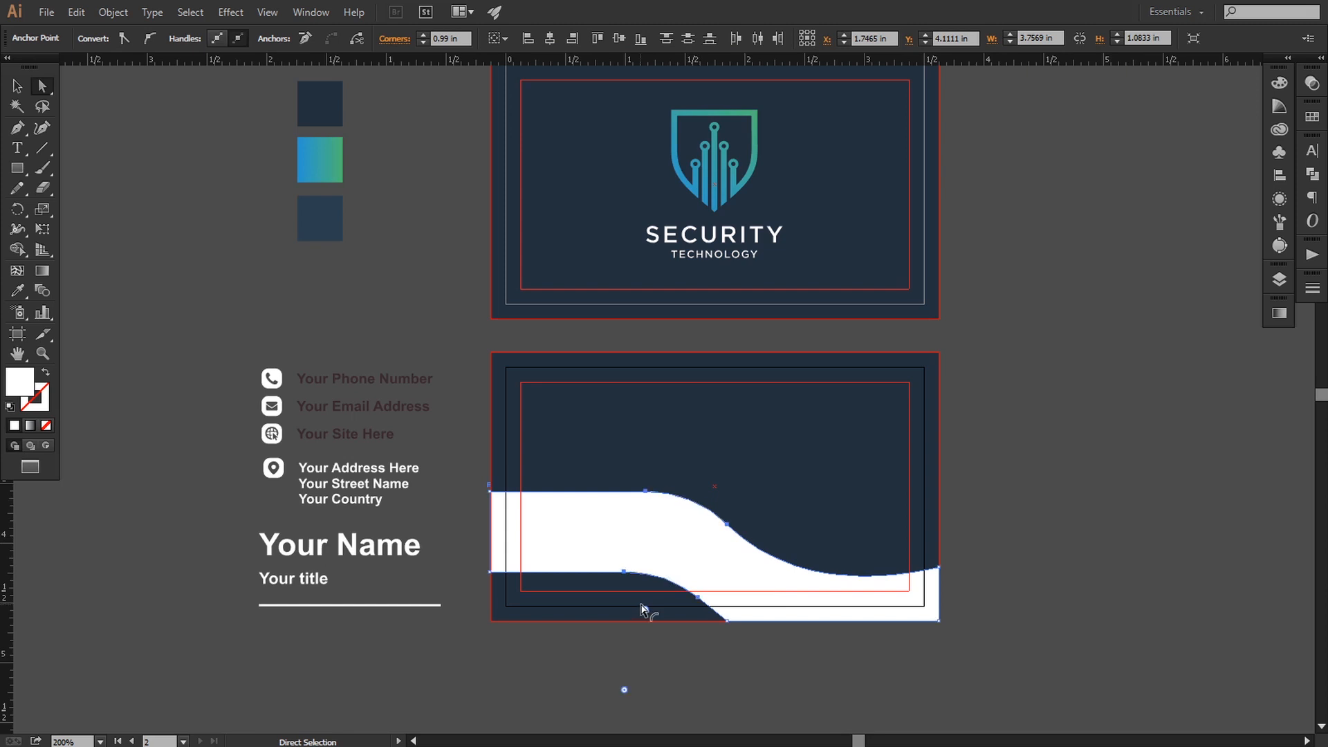
click(1011, 608)
key(space)
drag(1010, 599, 984, 581)
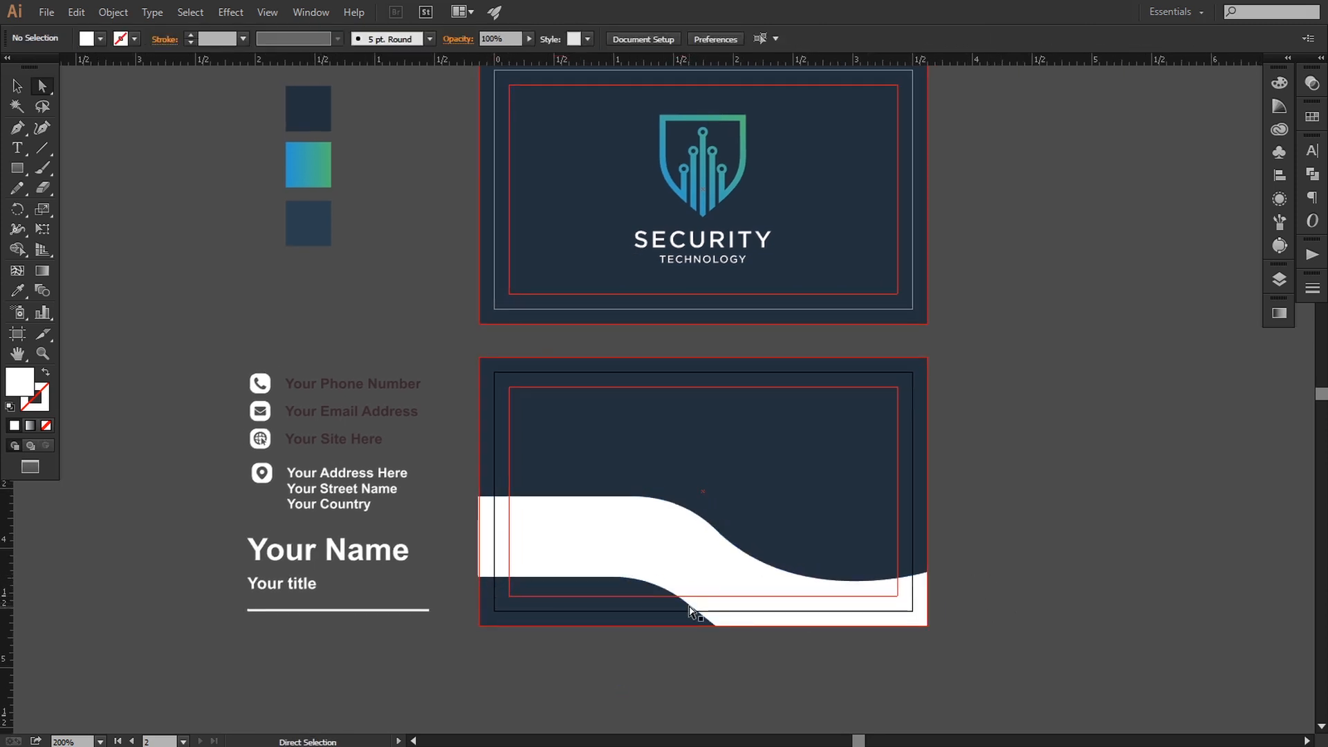
key(space)
drag(607, 545, 625, 554)
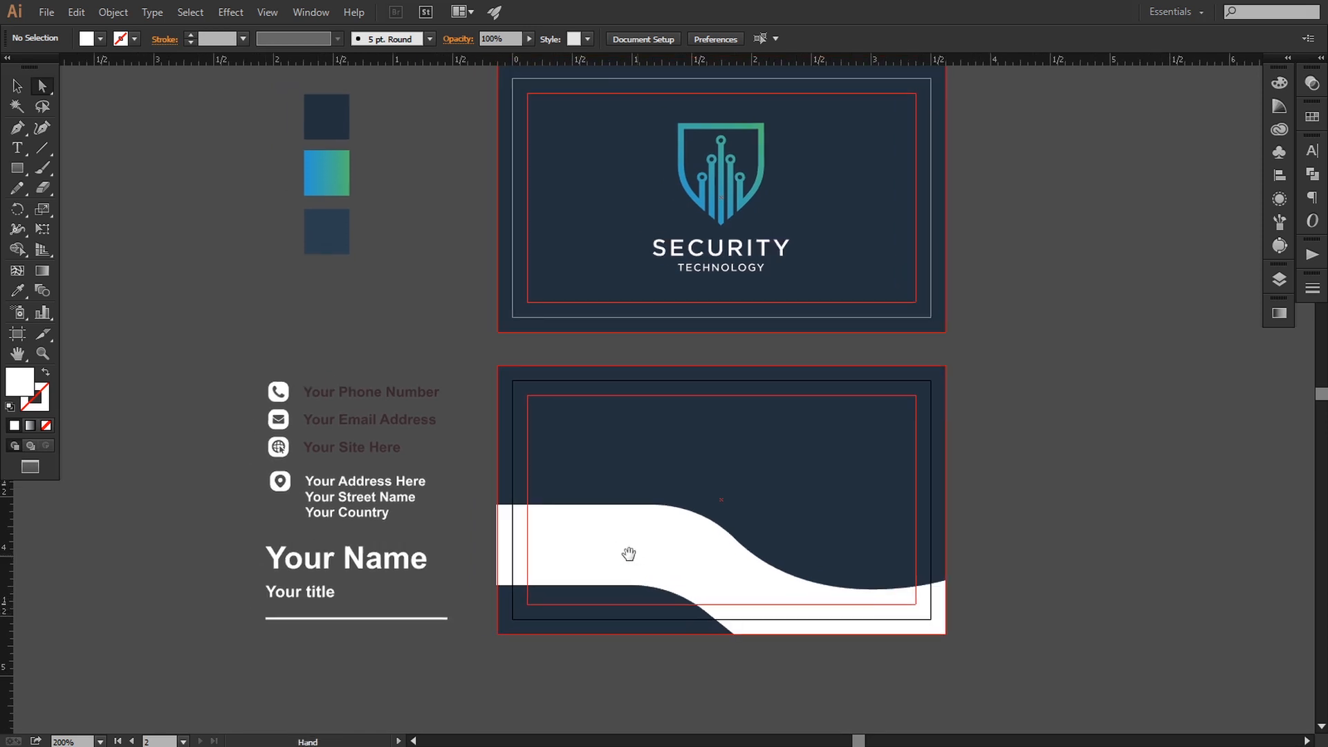
Lower the white wave's right-end anchor to about Y 4.30 in, pull the upper curve's handle down for a deeper dip, and deselect.
click(593, 542)
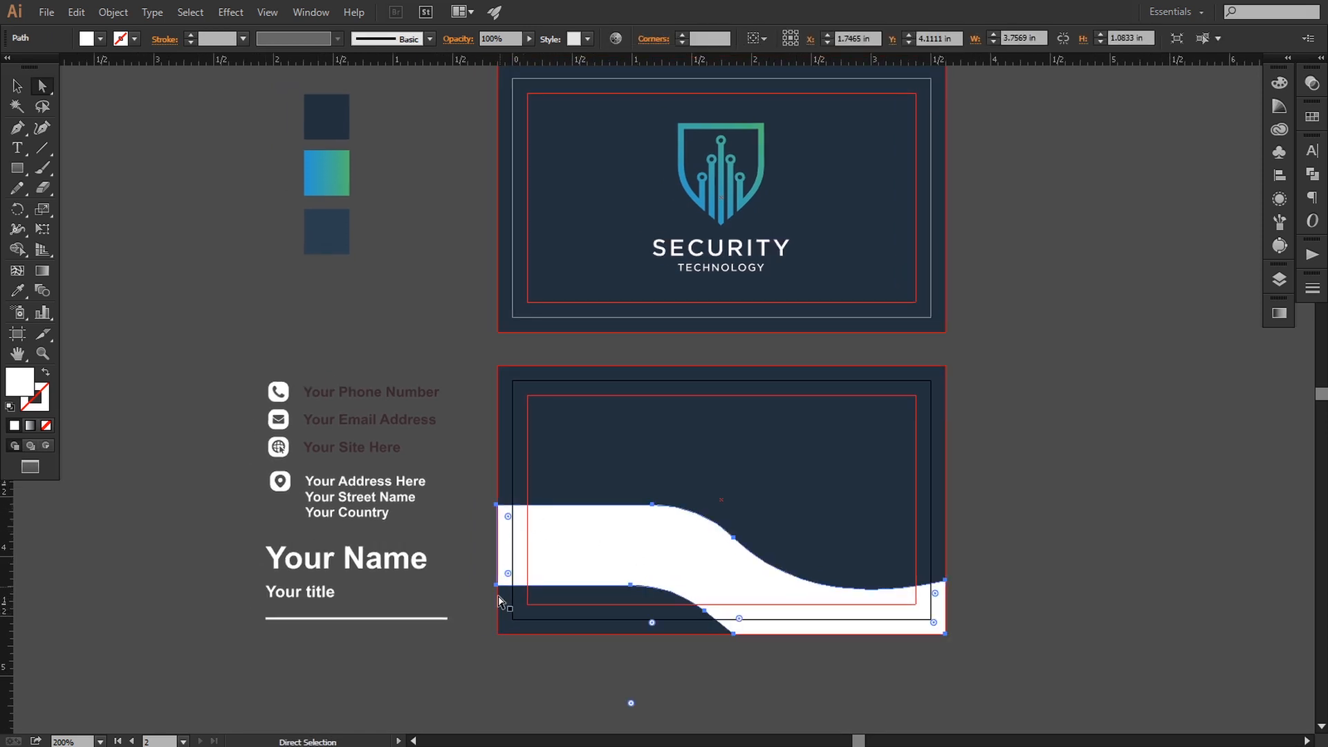
key(space)
drag(993, 602, 962, 592)
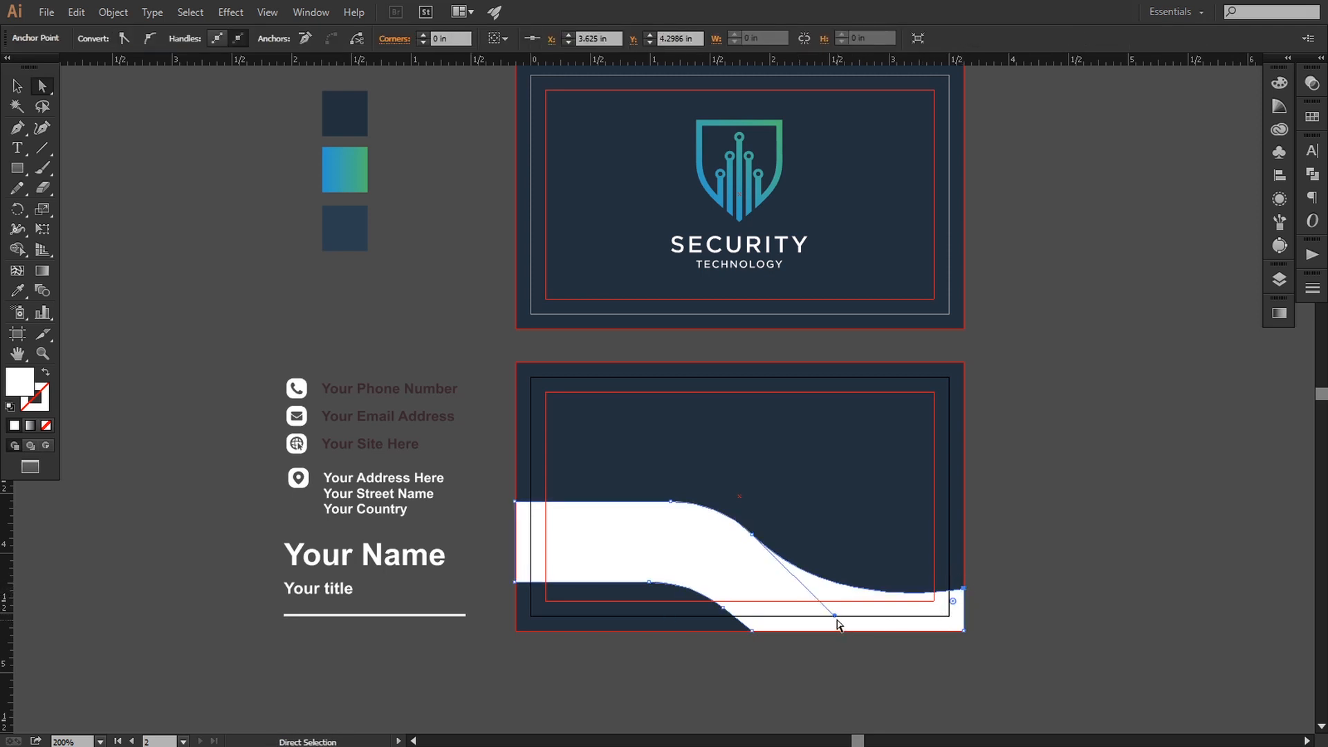
drag(837, 620, 839, 644)
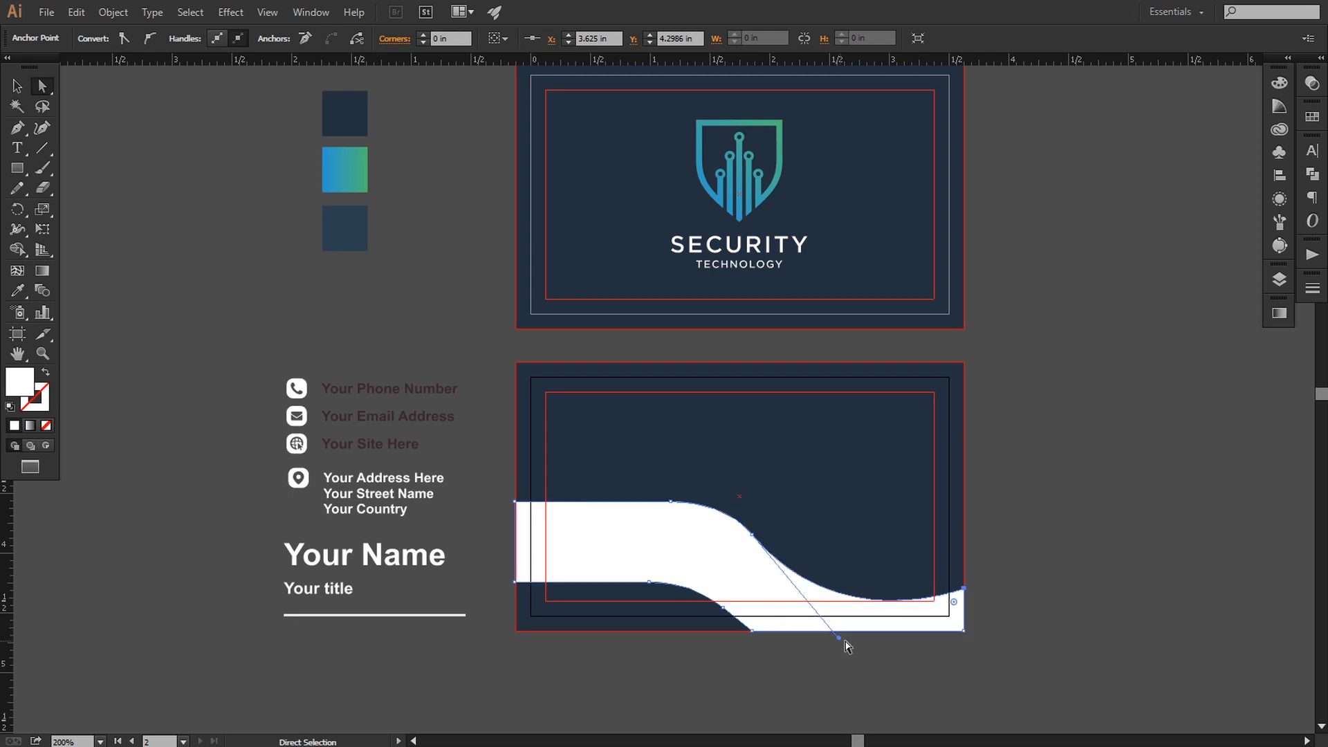
click(1071, 575)
drag(1048, 560, 1054, 558)
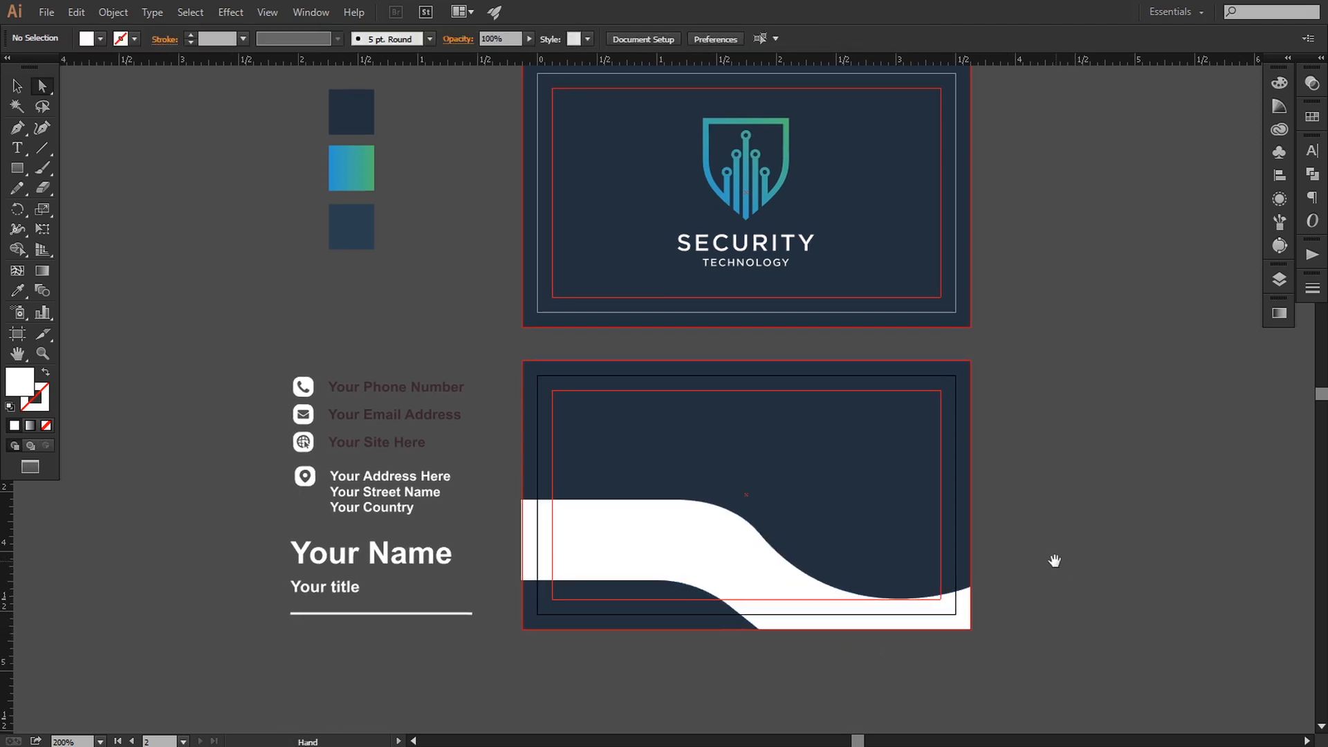
Adjust the rounding of the white wave's upper bend to a radius of about 0.84 in and deselect the shape.
click(744, 568)
click(759, 532)
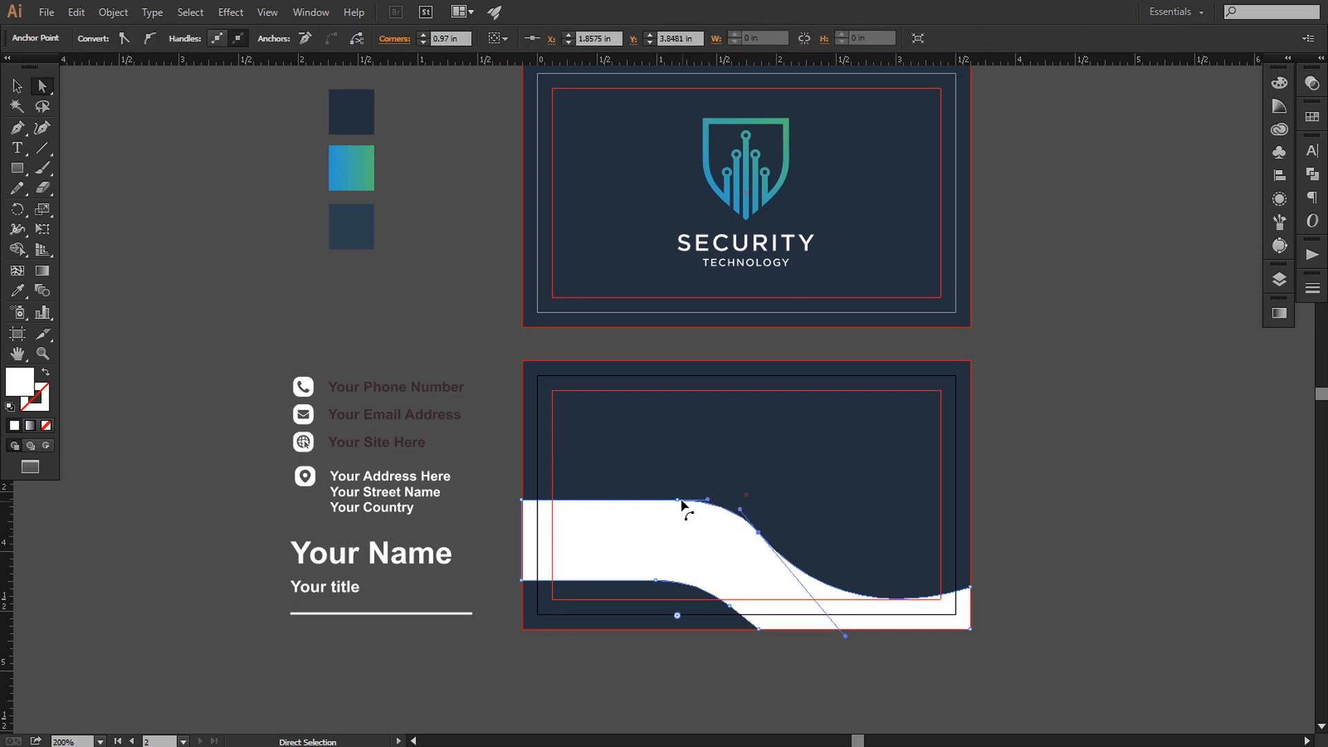
click(682, 507)
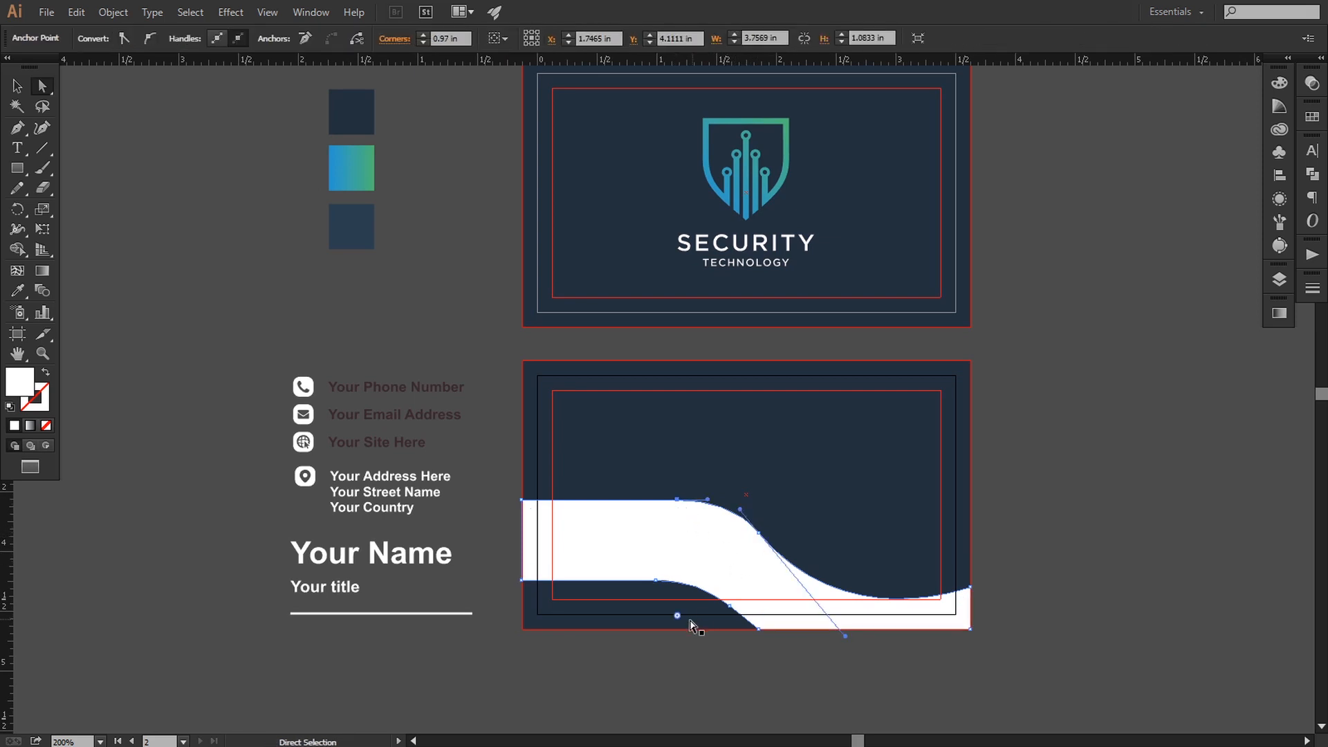
drag(678, 616, 671, 630)
click(673, 666)
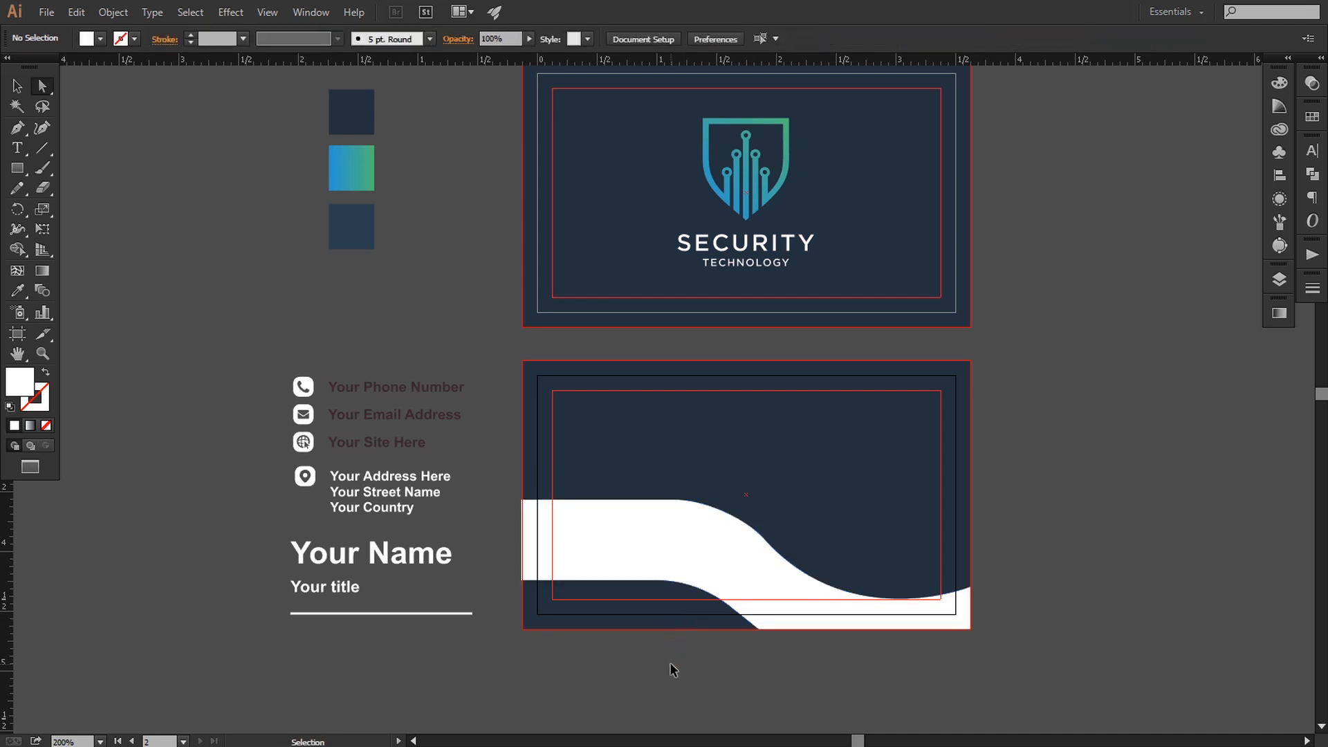
click(735, 541)
drag(677, 616, 683, 606)
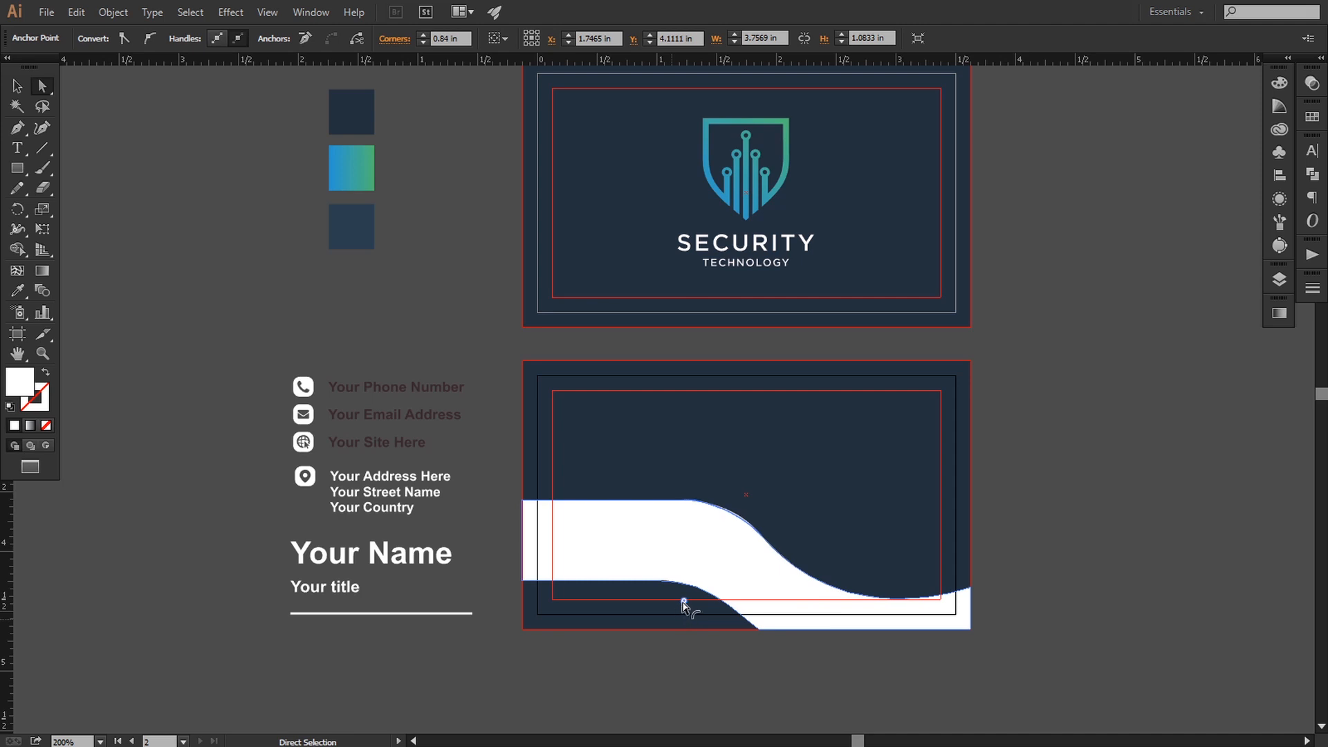
click(670, 678)
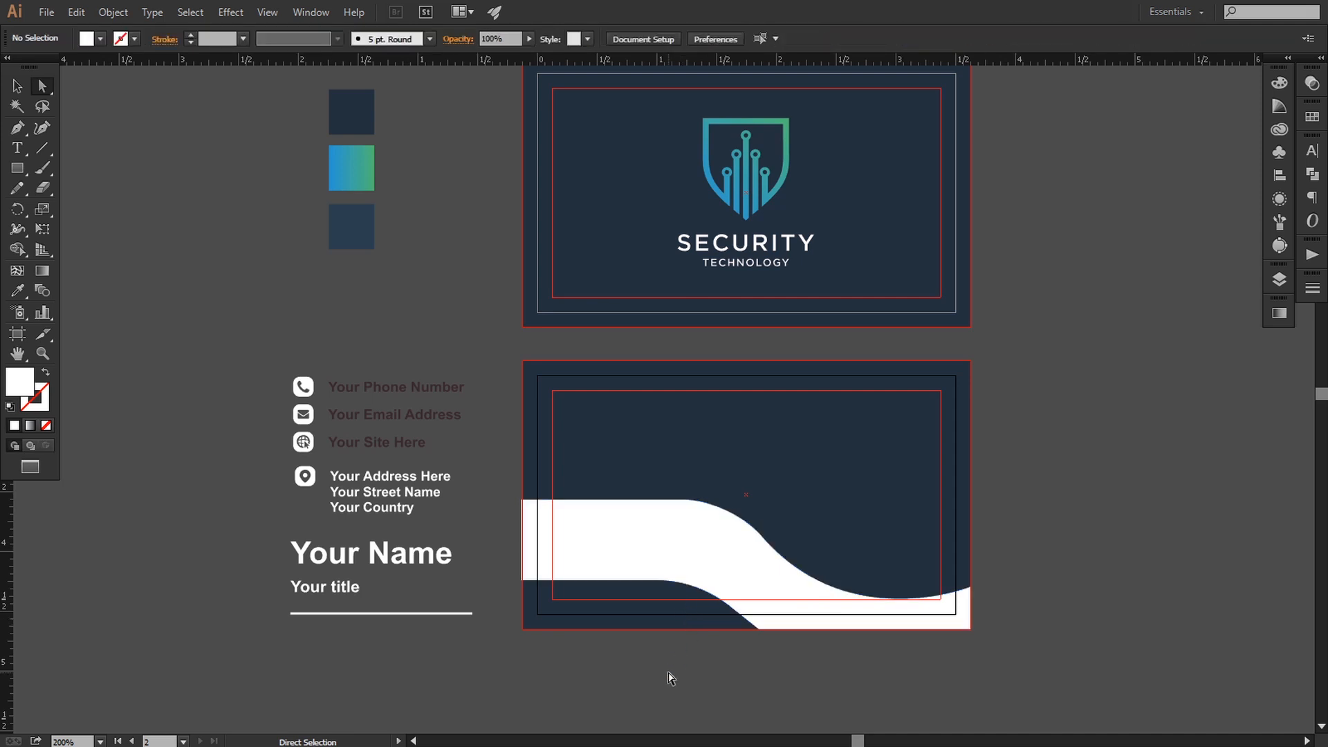
Lengthen the curve handle at the start of the wave's upper bend slightly to the right, and deselect.
drag(711, 669, 677, 594)
key(ctrl+plus)
key(ctrl+plus)
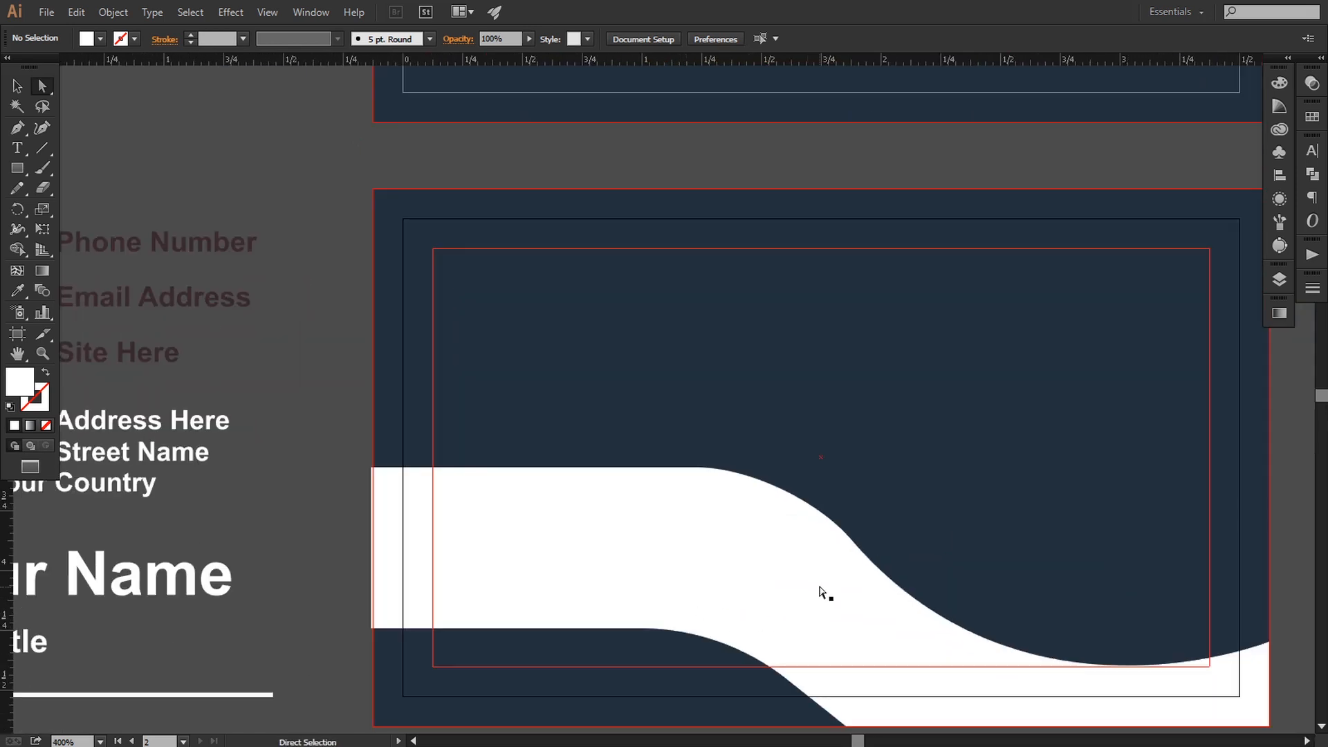
click(822, 590)
click(851, 539)
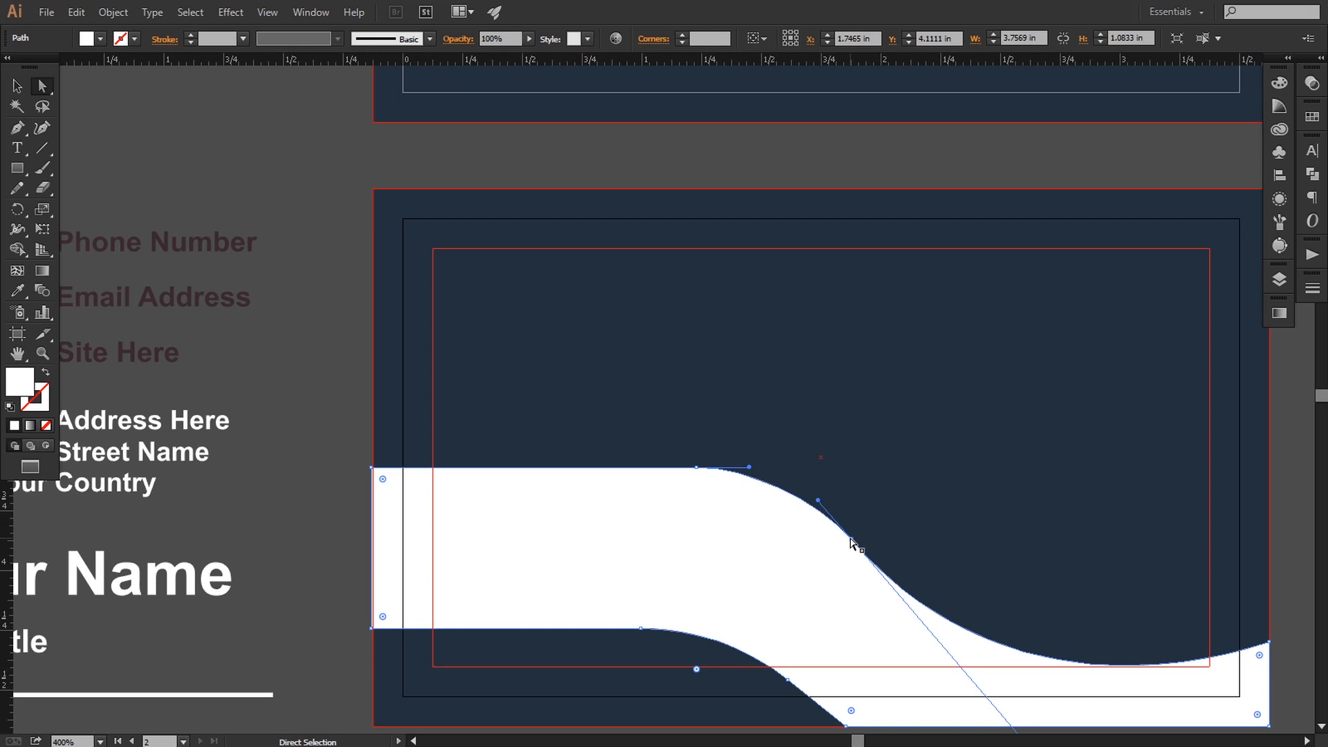
click(697, 469)
click(751, 469)
click(725, 476)
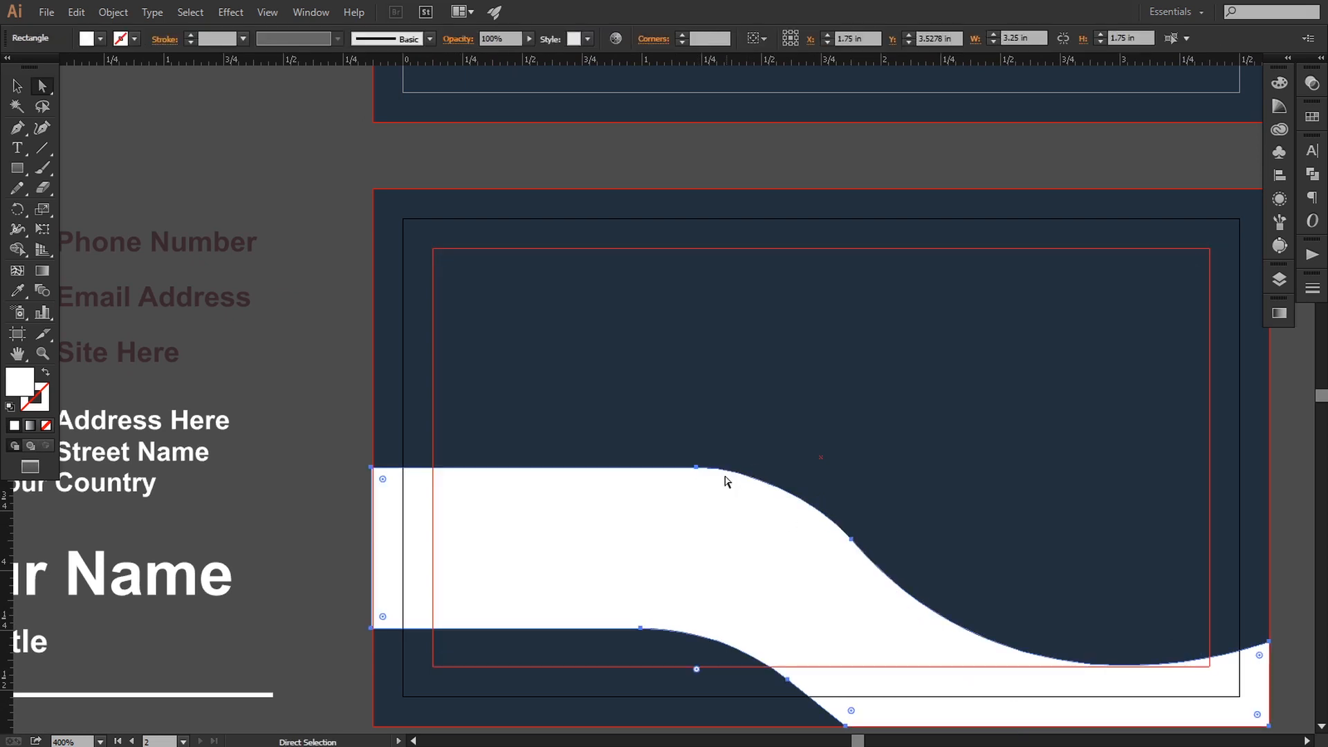
click(697, 468)
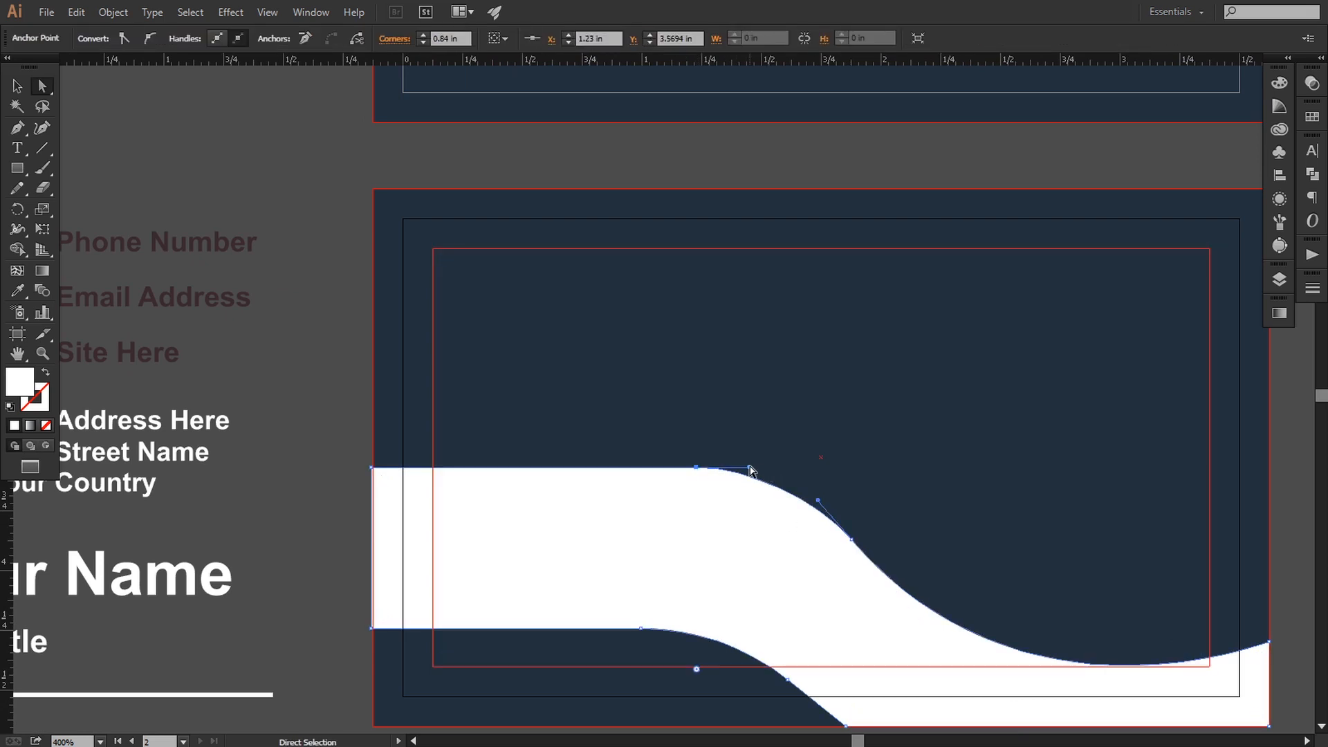
click(758, 469)
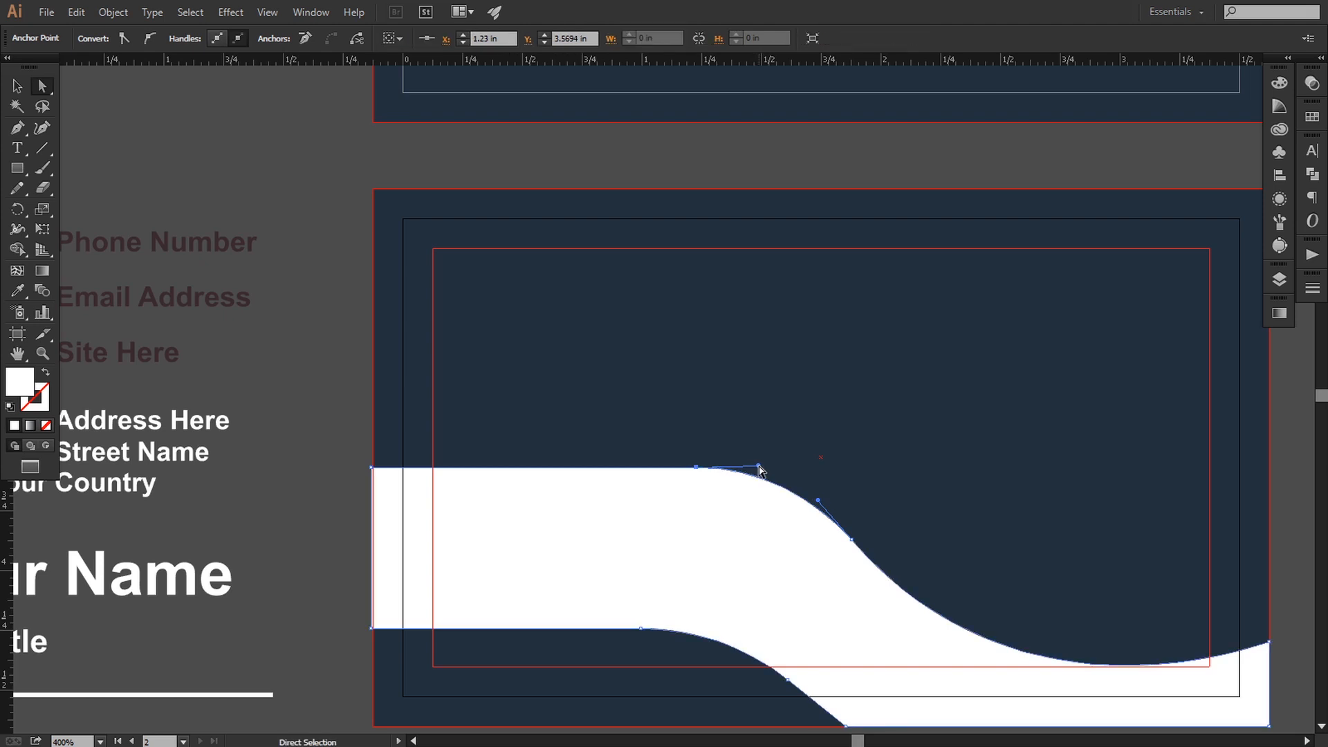
click(890, 555)
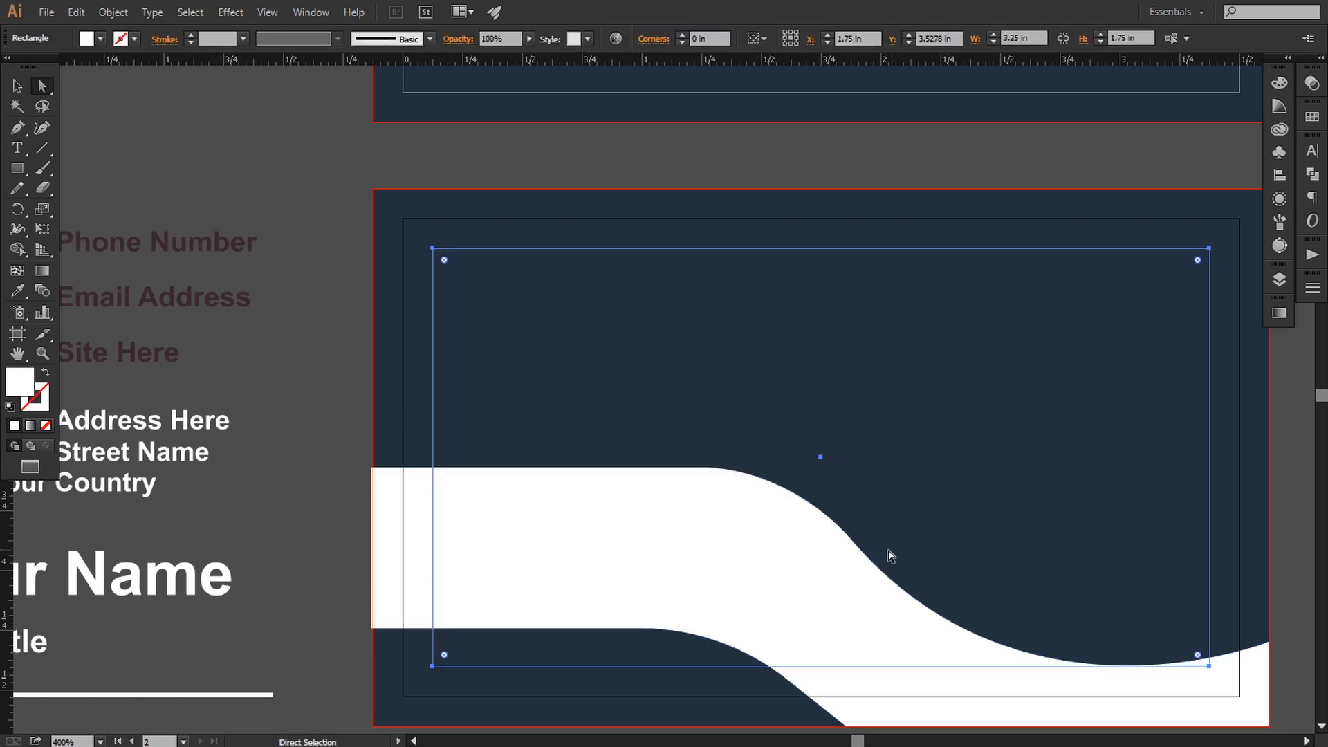
scroll(832, 605, down, 3)
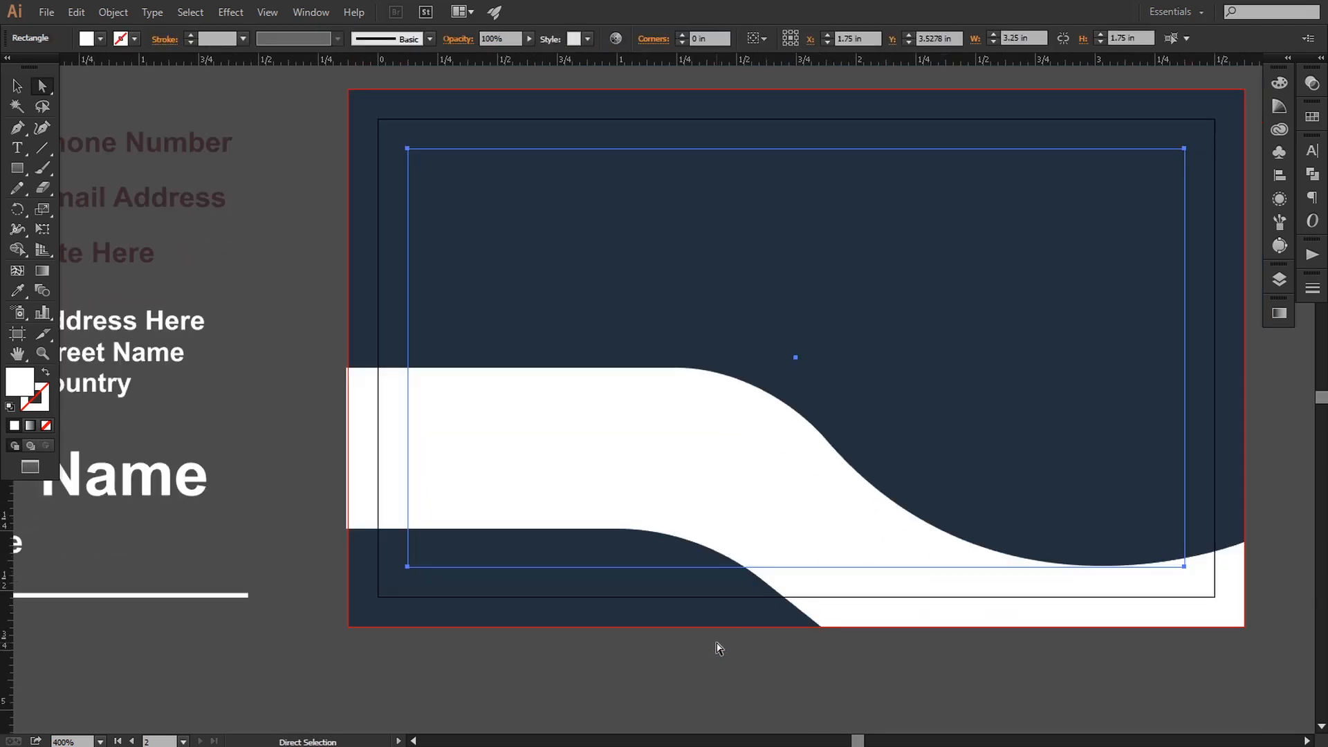
click(719, 648)
Fine-tune the dip of the wave's upper edge with the long handle at the mid-curve anchor, and deselect.
key(ctrl+minus)
key(ctrl+minus)
key(ctrl+minus)
key(ctrl+minus)
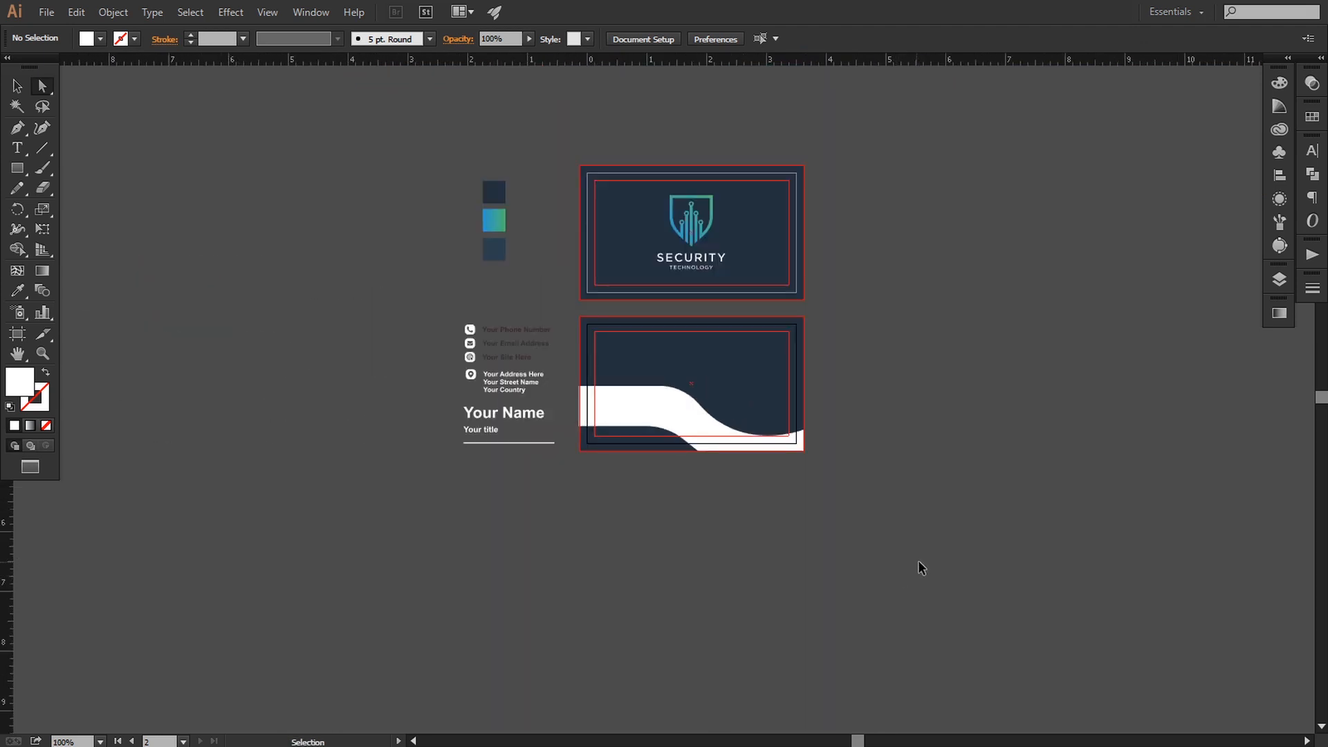
key(ctrl+plus)
key(ctrl+plus)
scroll(991, 443, up, 2)
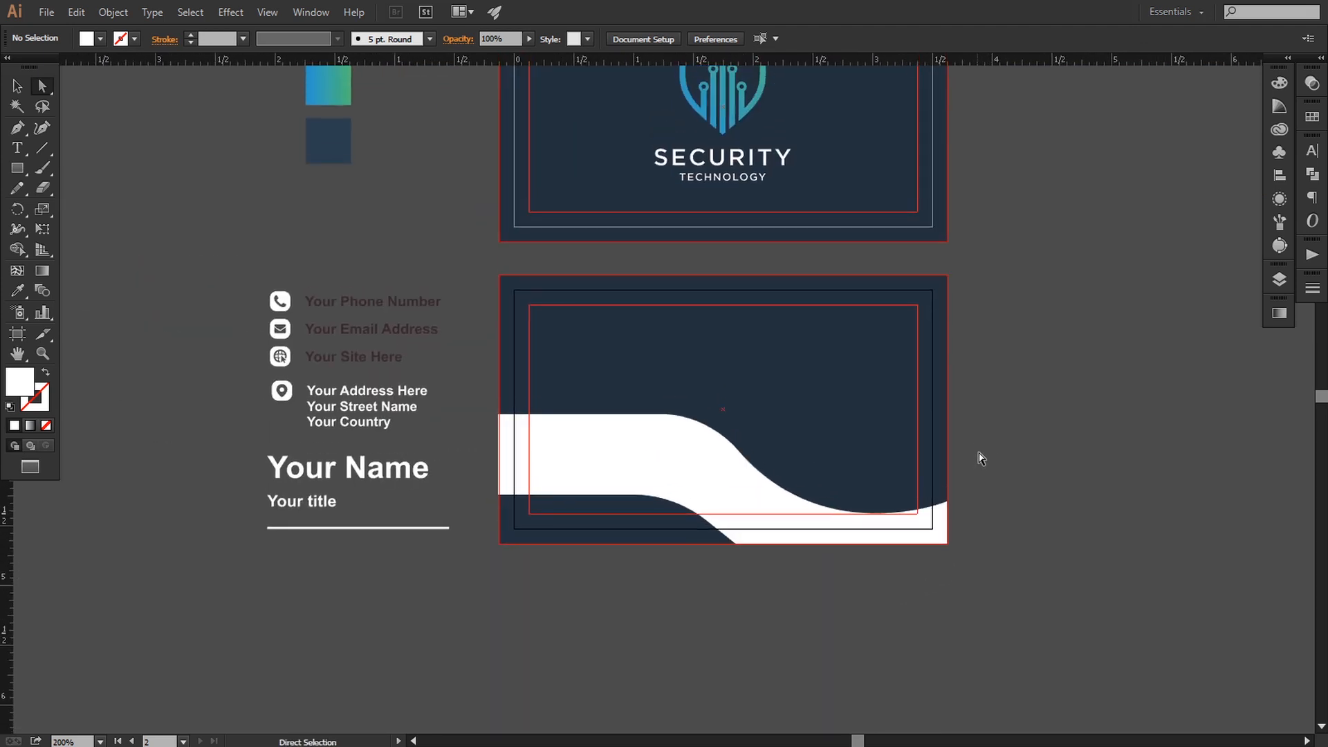
scroll(980, 458, up, 1)
click(739, 469)
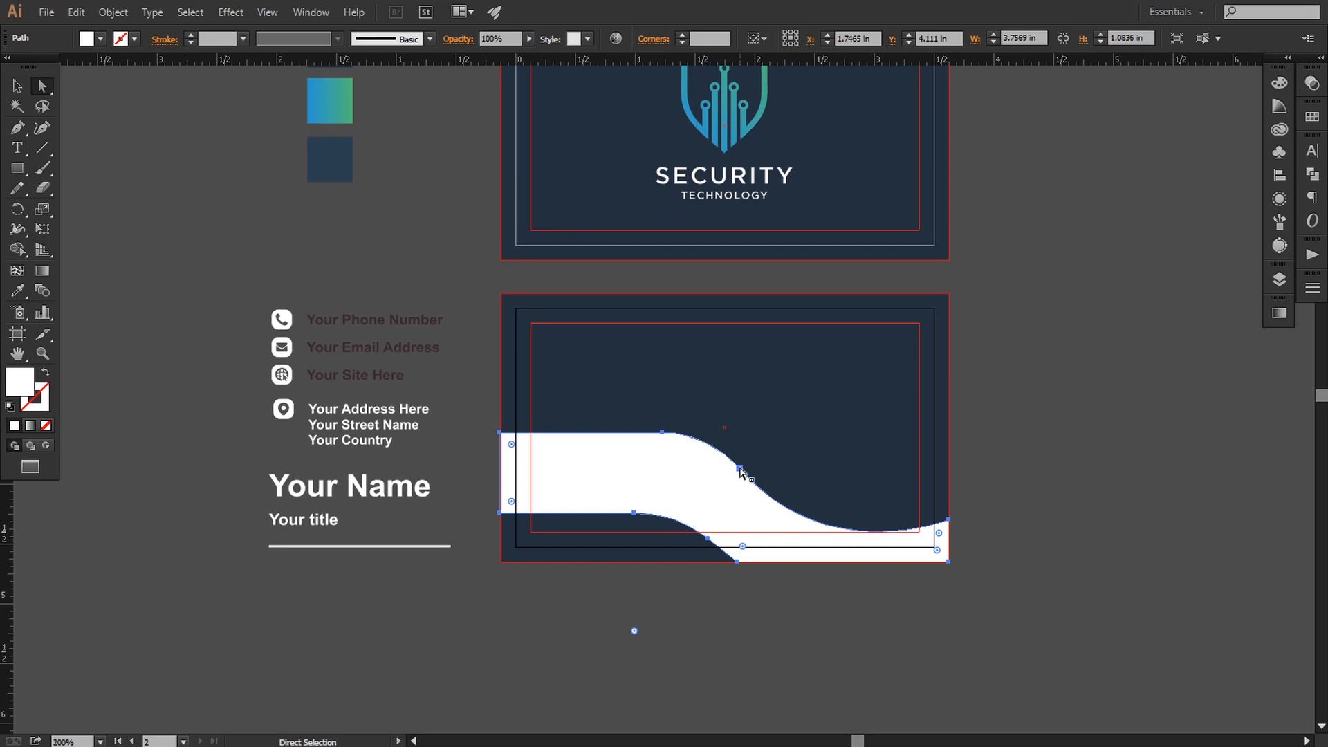
click(739, 469)
drag(827, 572, 832, 569)
click(834, 618)
Fill the white wave shape with the blue-green gradient sampled from the middle colour swatch.
drag(1005, 456, 992, 500)
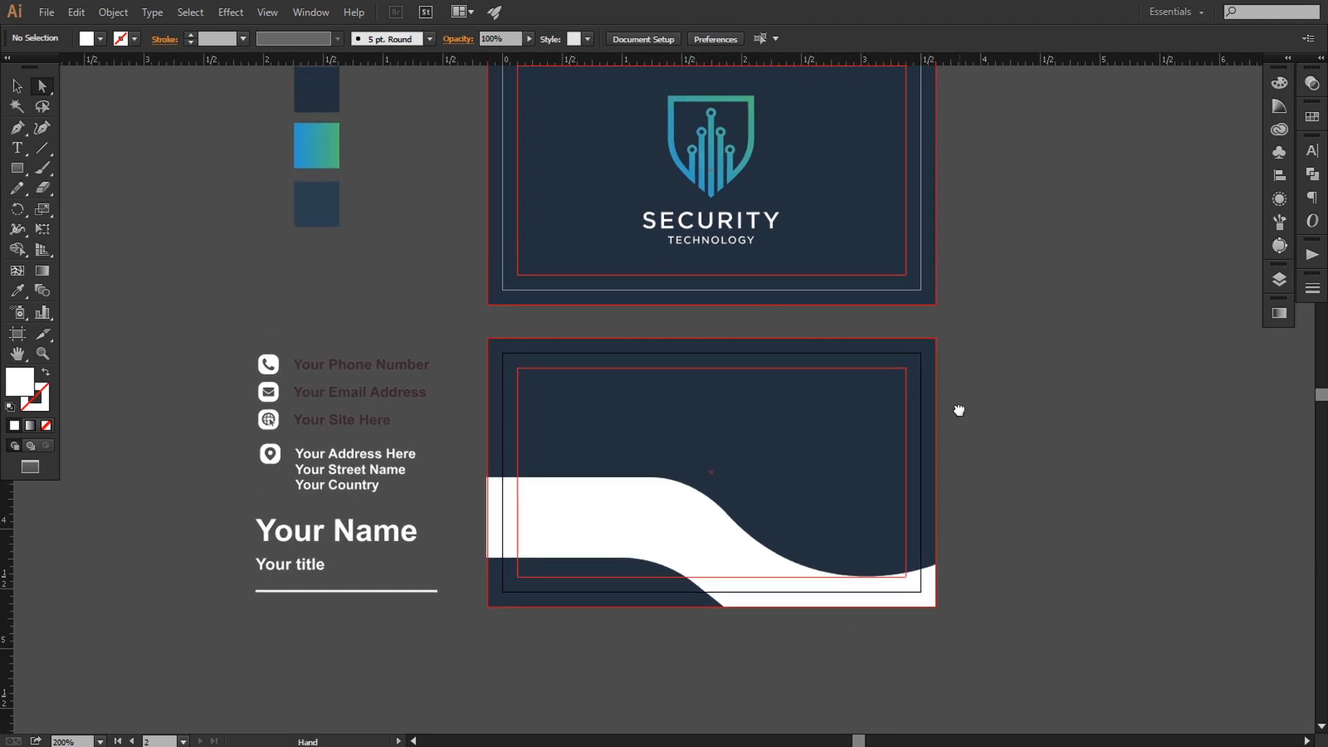
drag(959, 410, 963, 442)
click(630, 535)
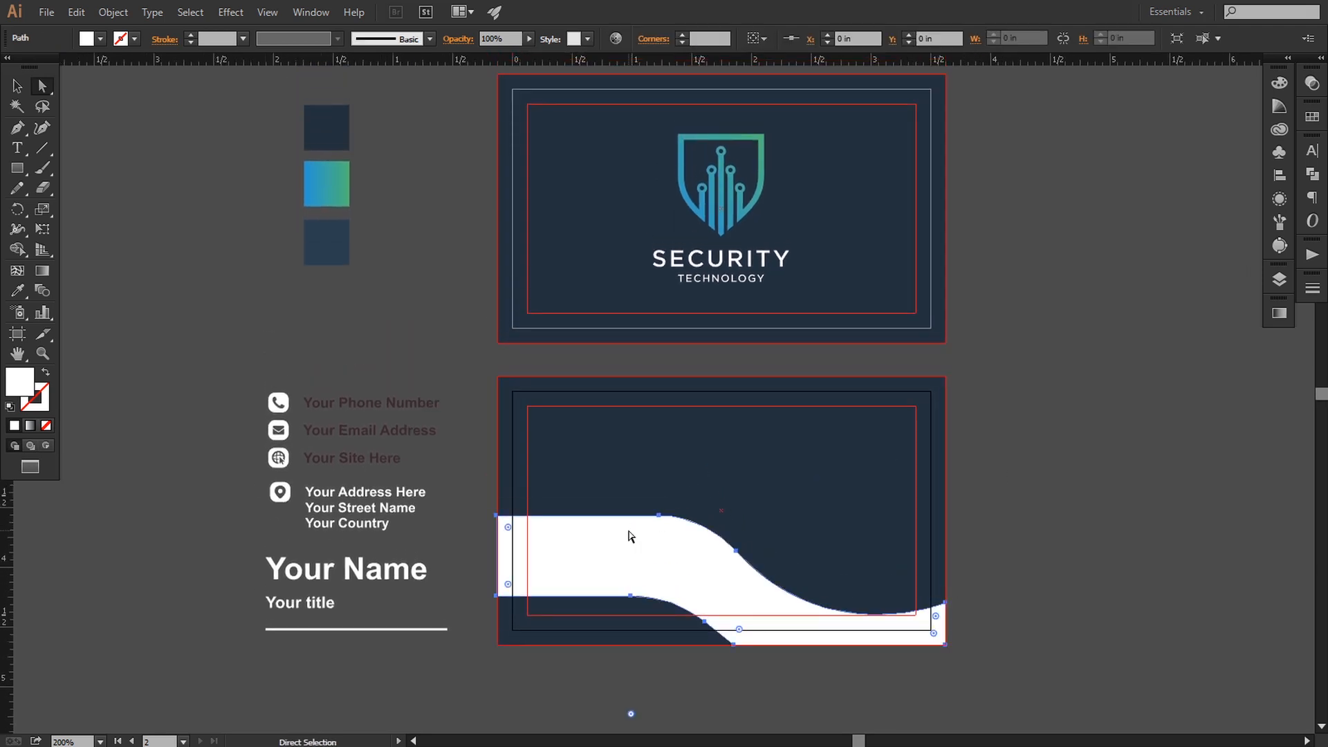
click(17, 290)
click(323, 183)
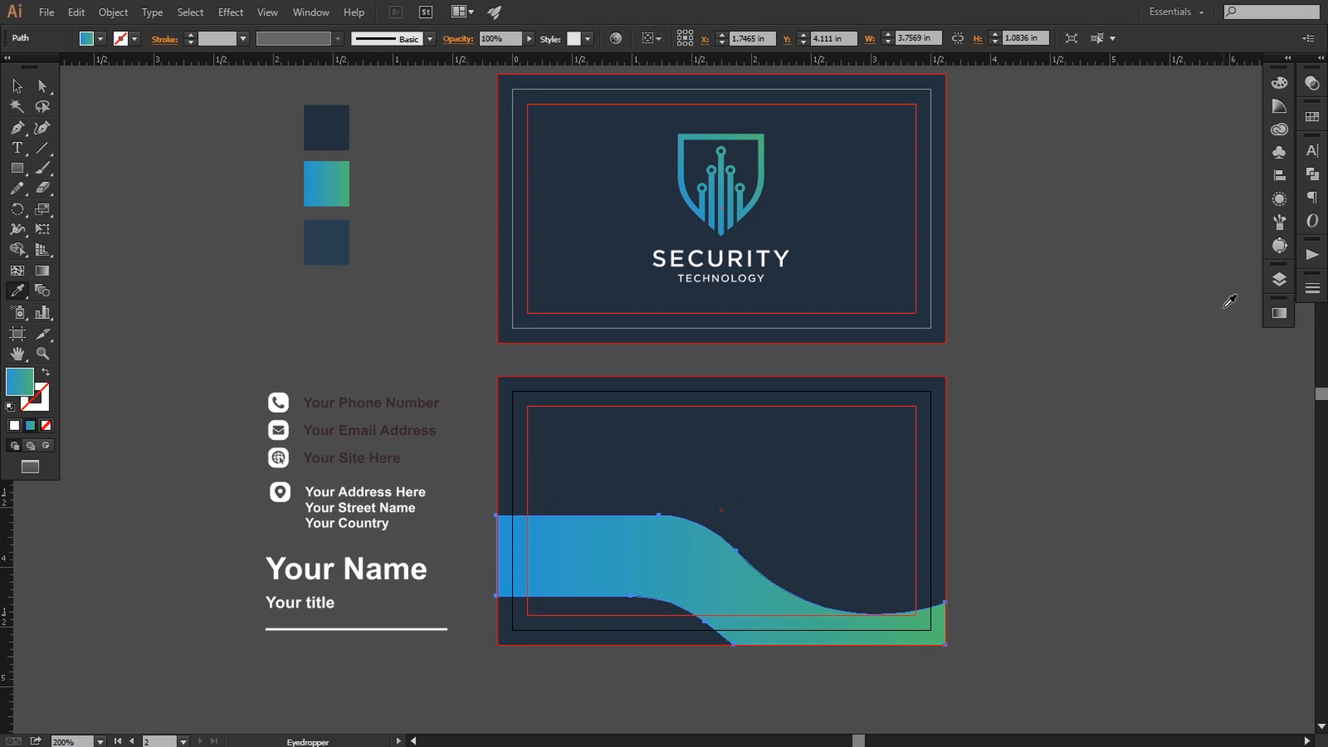
Reverse the wave's linear gradient so it runs from green at the left end to blue at the right, and deselect.
click(1279, 312)
click(1090, 385)
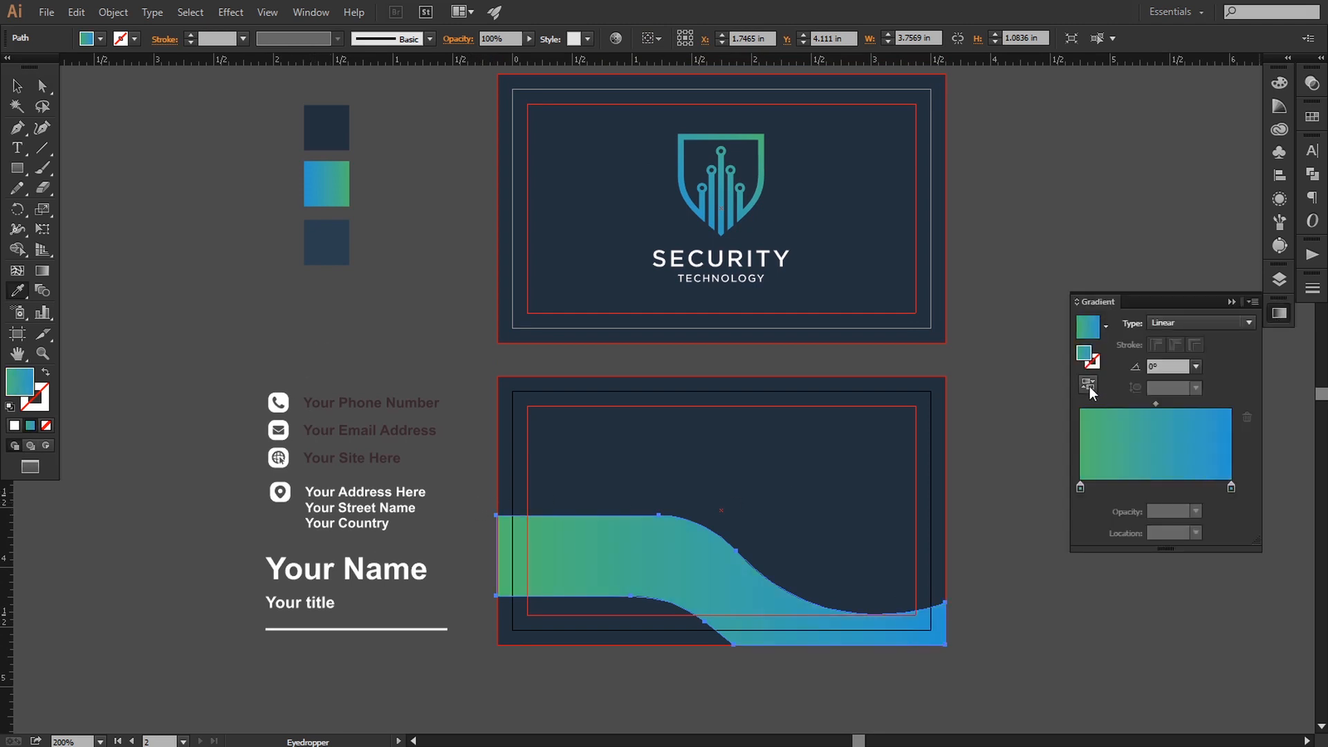
click(1233, 303)
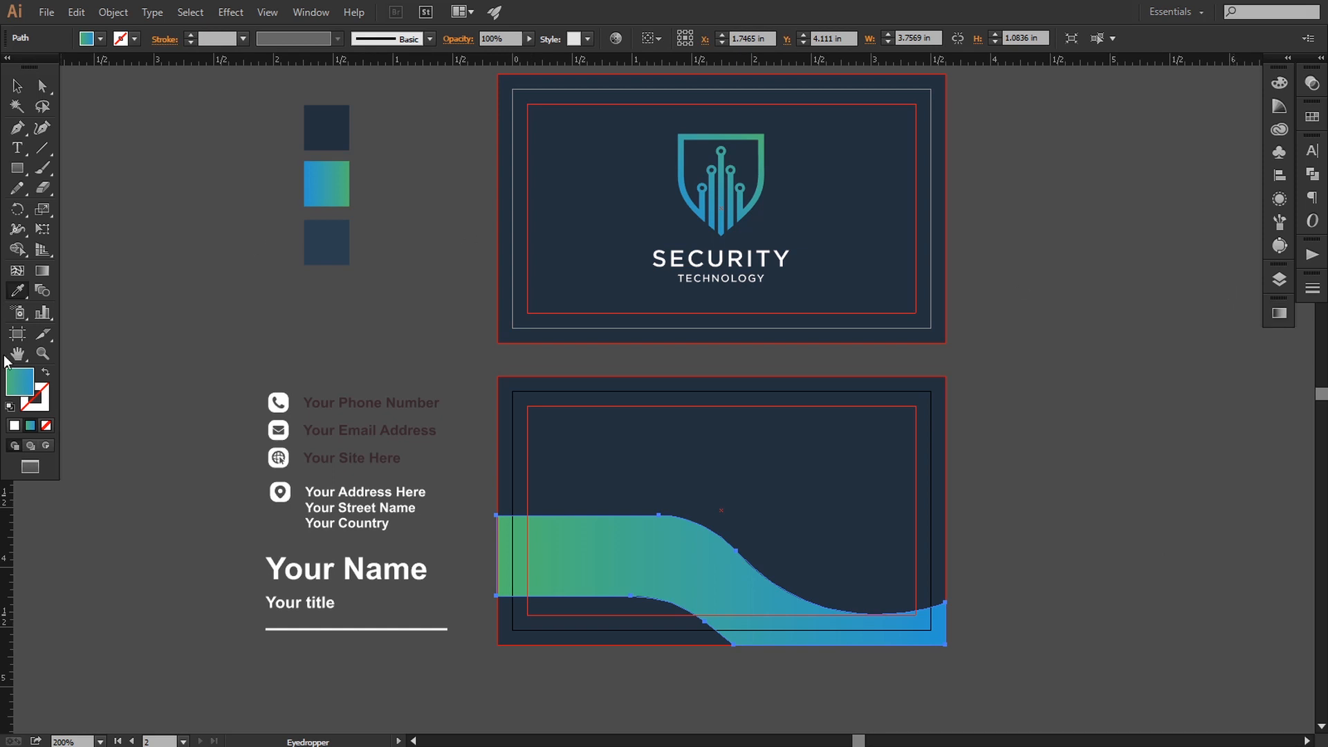
click(16, 86)
click(112, 199)
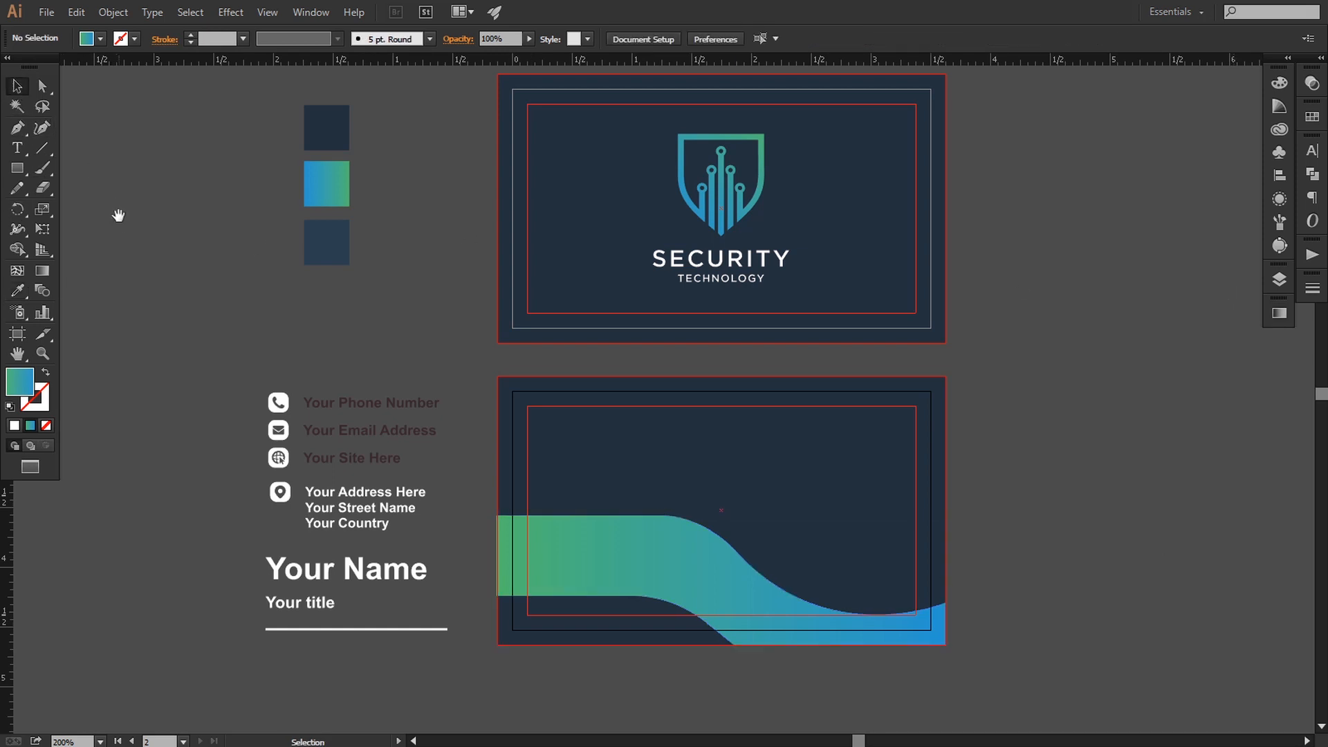
Move the phone, email and site contact group onto the wave's flat left band and bring it in front of the gradient.
drag(118, 214, 127, 216)
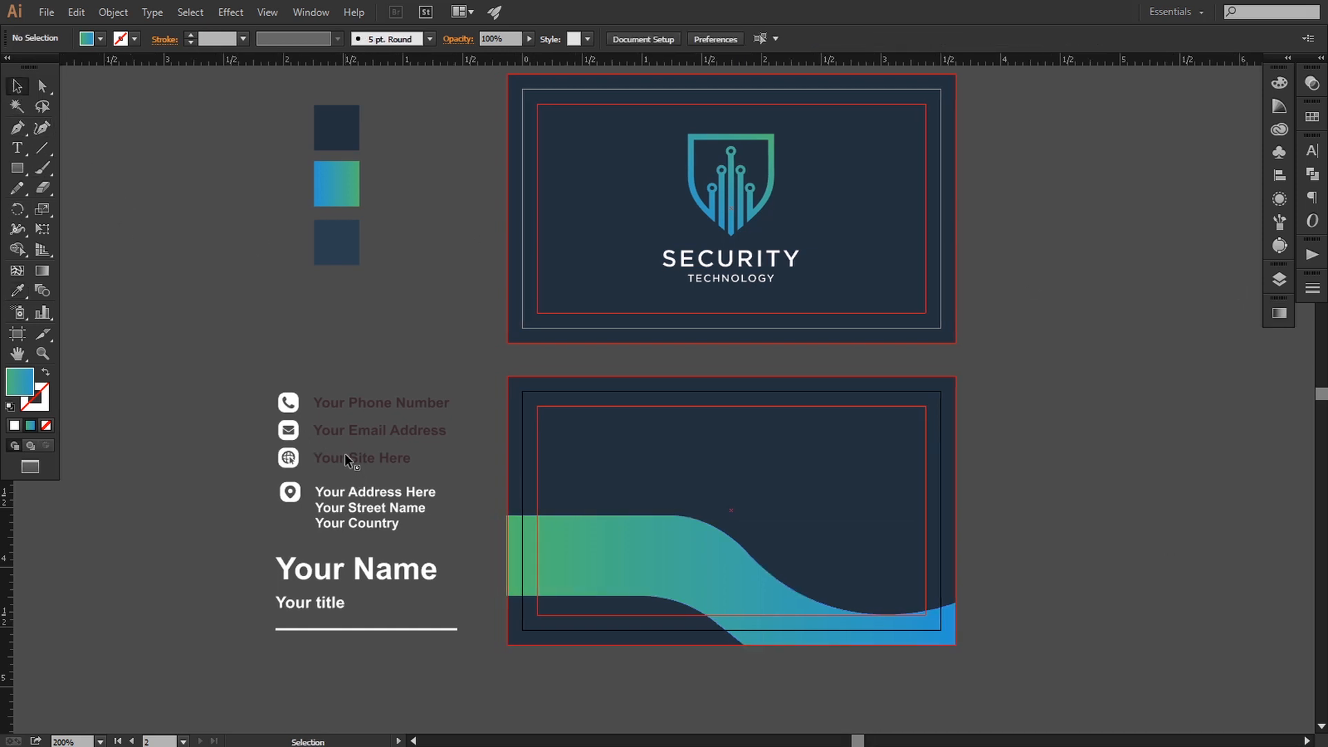
drag(343, 455, 612, 579)
right_click(670, 562)
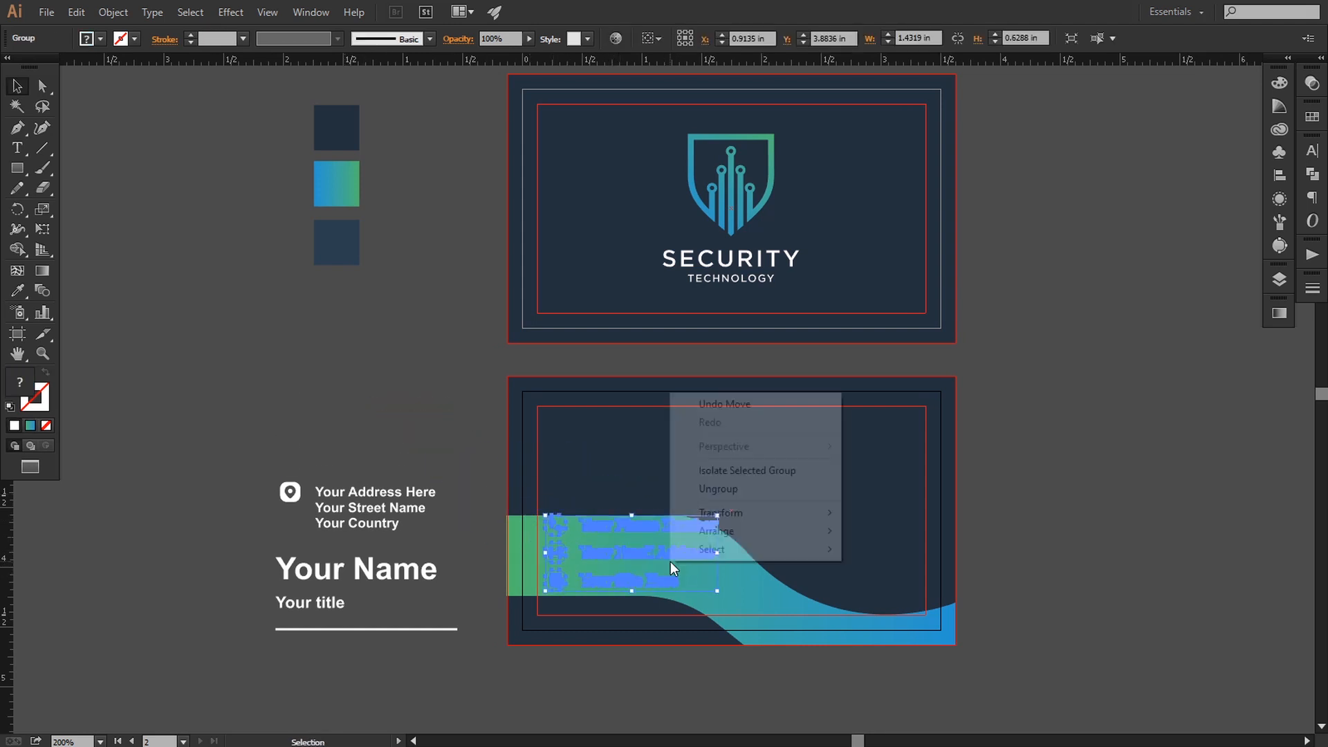
mouse_move(725, 538)
click(863, 532)
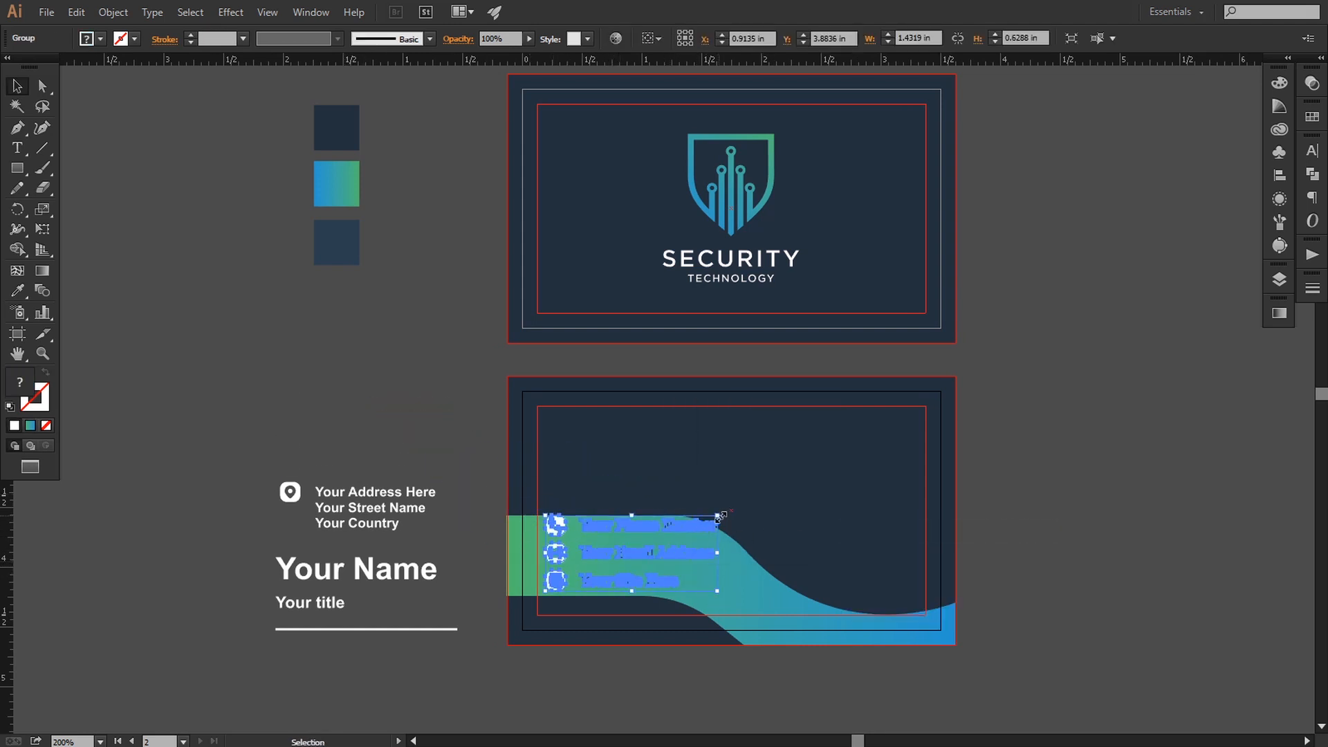
Scale the contact group down to about 1.19 in wide, nudge it left inside the safe area, and deselect.
drag(704, 521, 696, 527)
drag(757, 592, 831, 463)
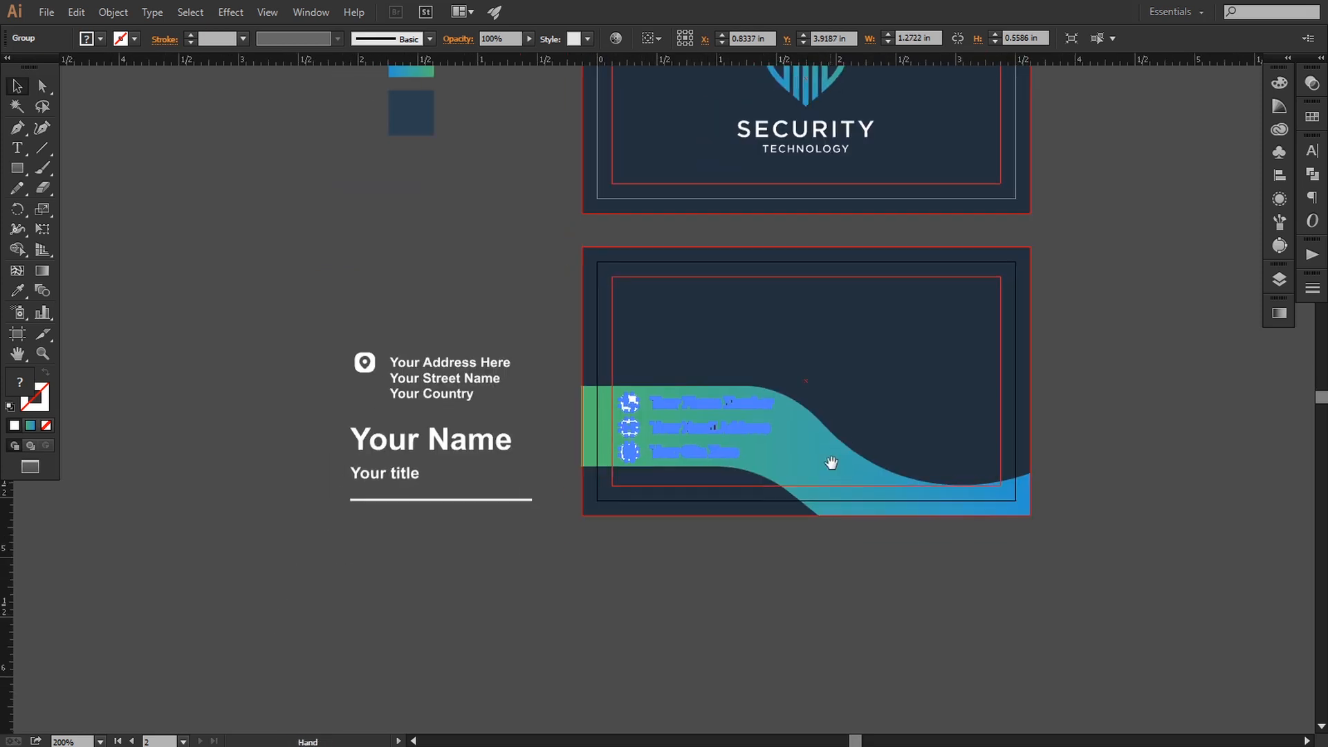
key(ctrl+plus)
key(ctrl+plus)
scroll(943, 541, left, 1)
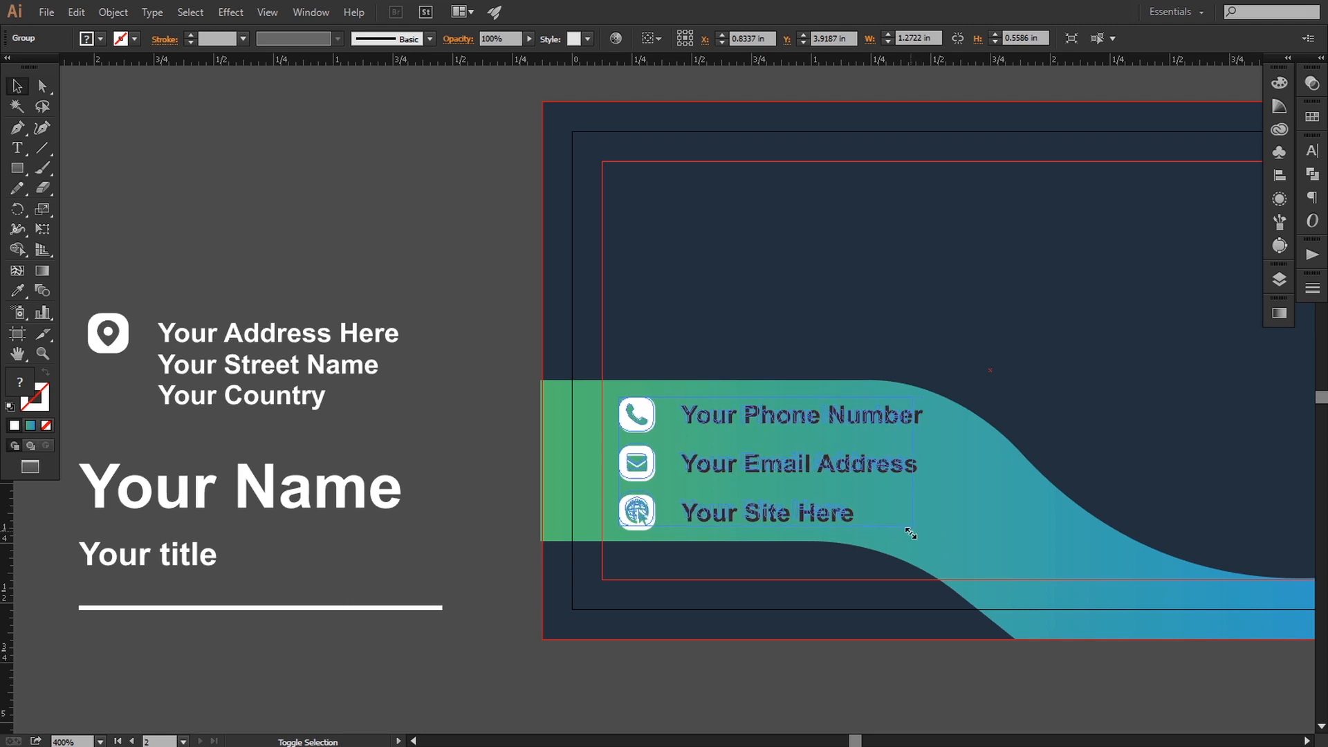
drag(906, 534, 903, 533)
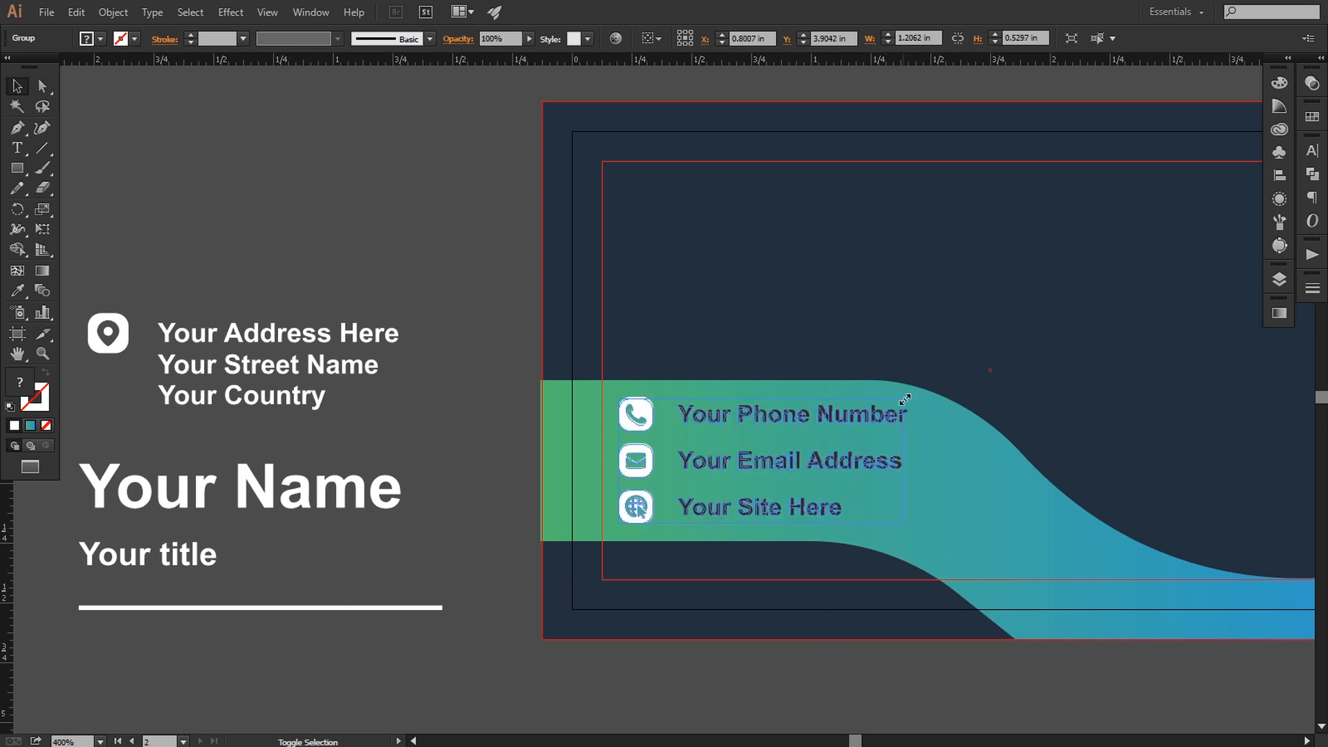
drag(904, 399, 904, 400)
key(Left)
key(Left)
key(Left)
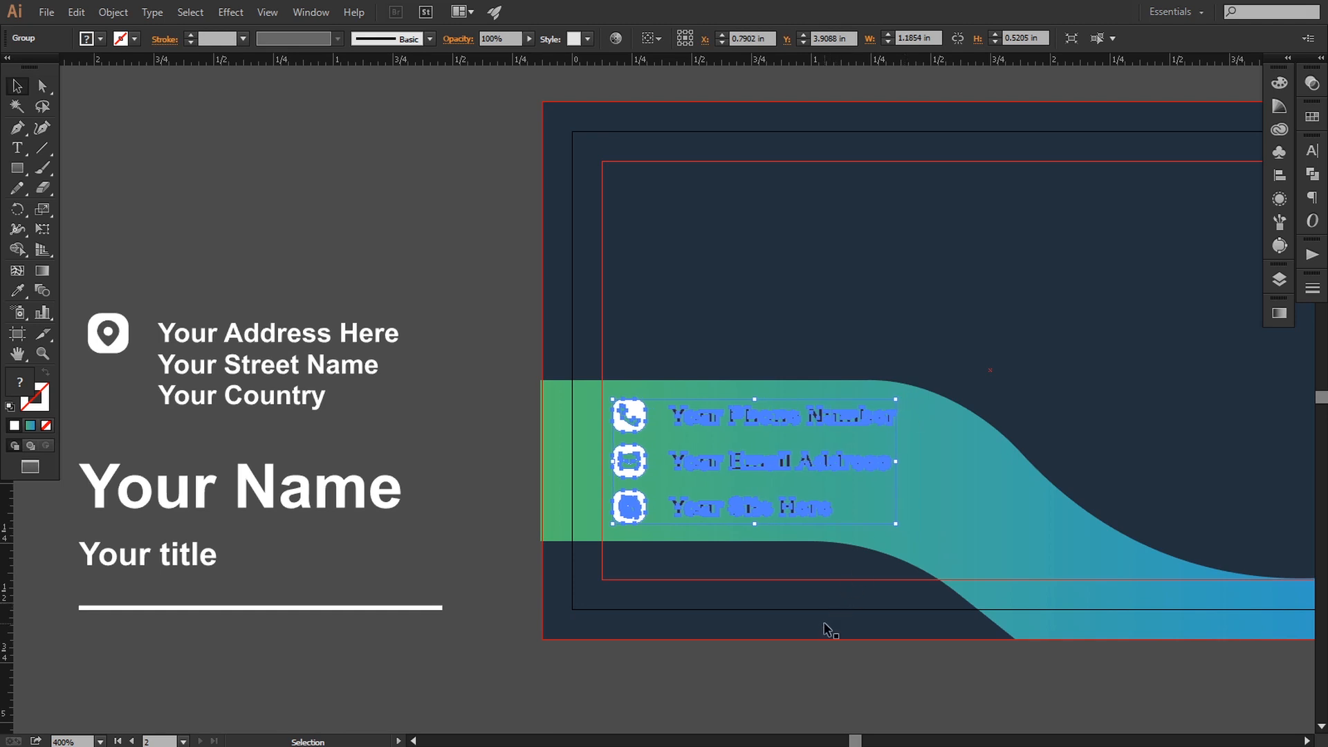
click(777, 661)
Shrink the contact group further to about 1.10 × 0.48 in, nudge it down to centre it within the band, and deselect.
key(space)
drag(670, 626, 679, 637)
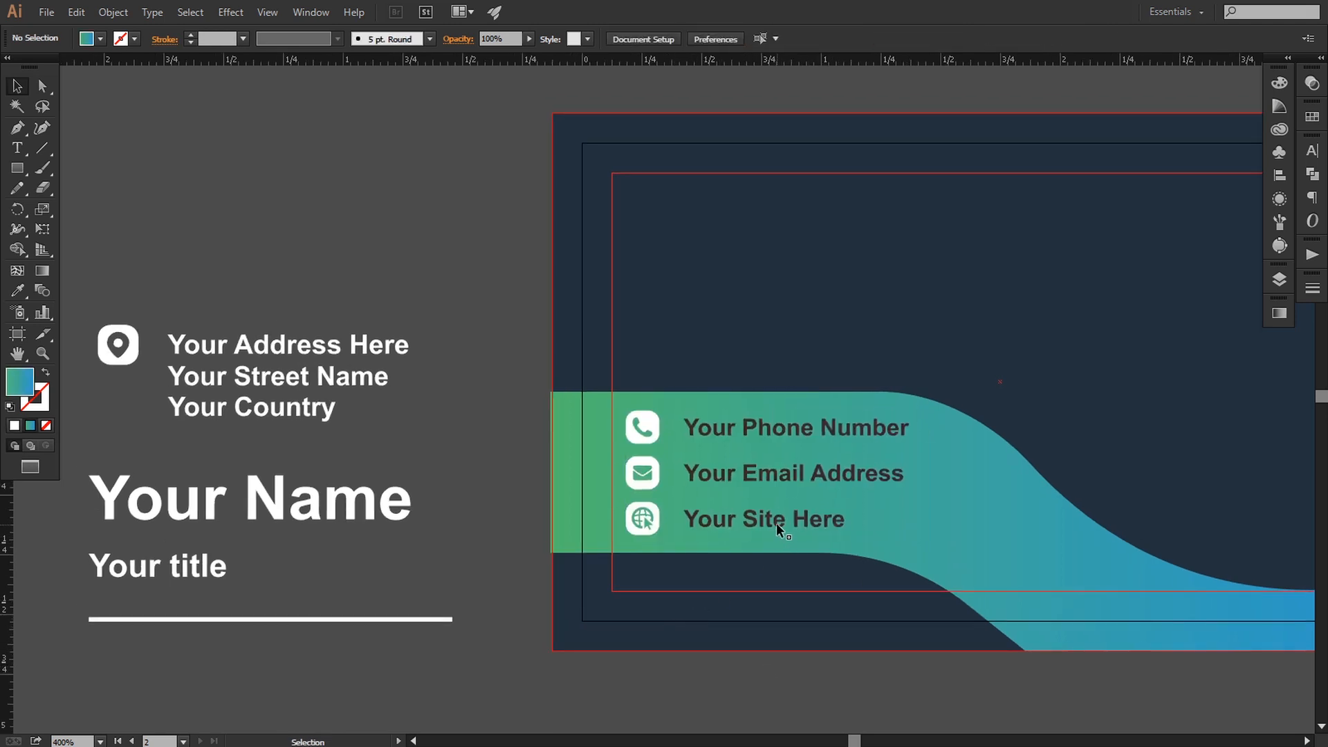
click(776, 522)
drag(904, 533, 889, 536)
key(Down)
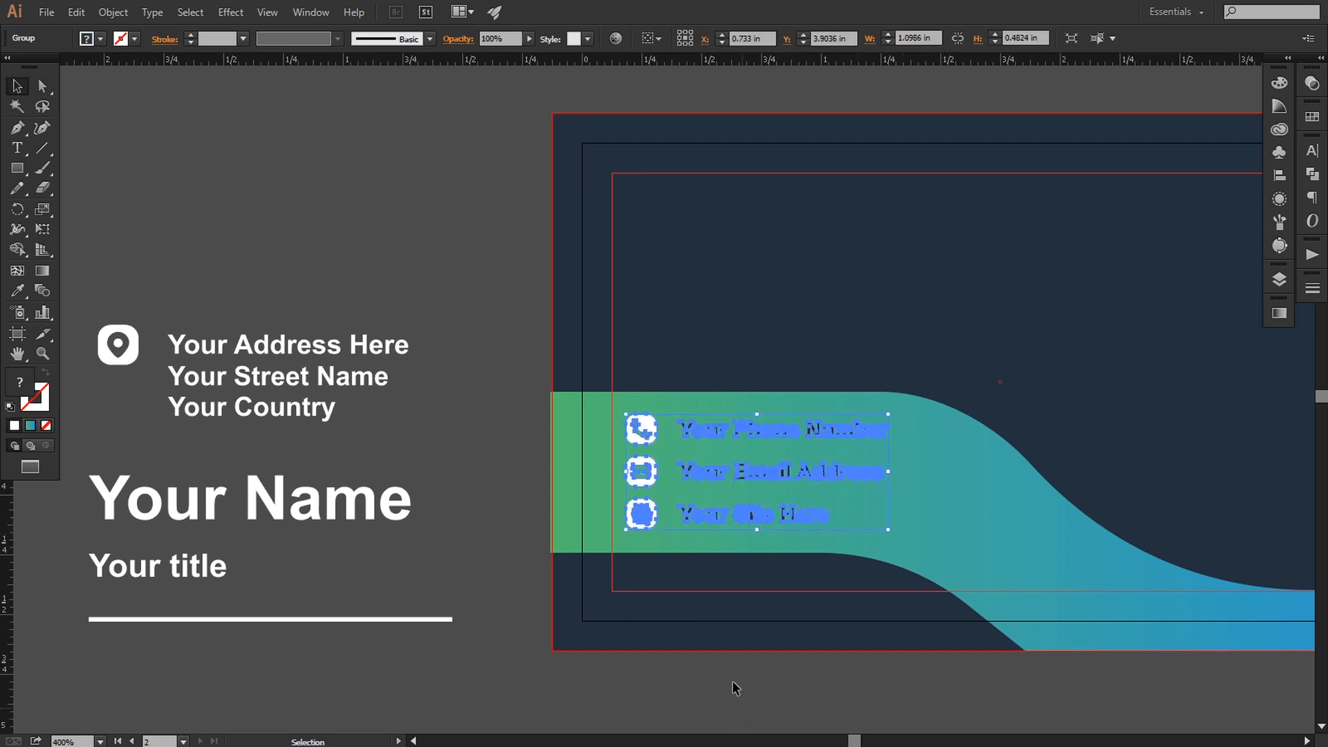
key(Down)
click(719, 670)
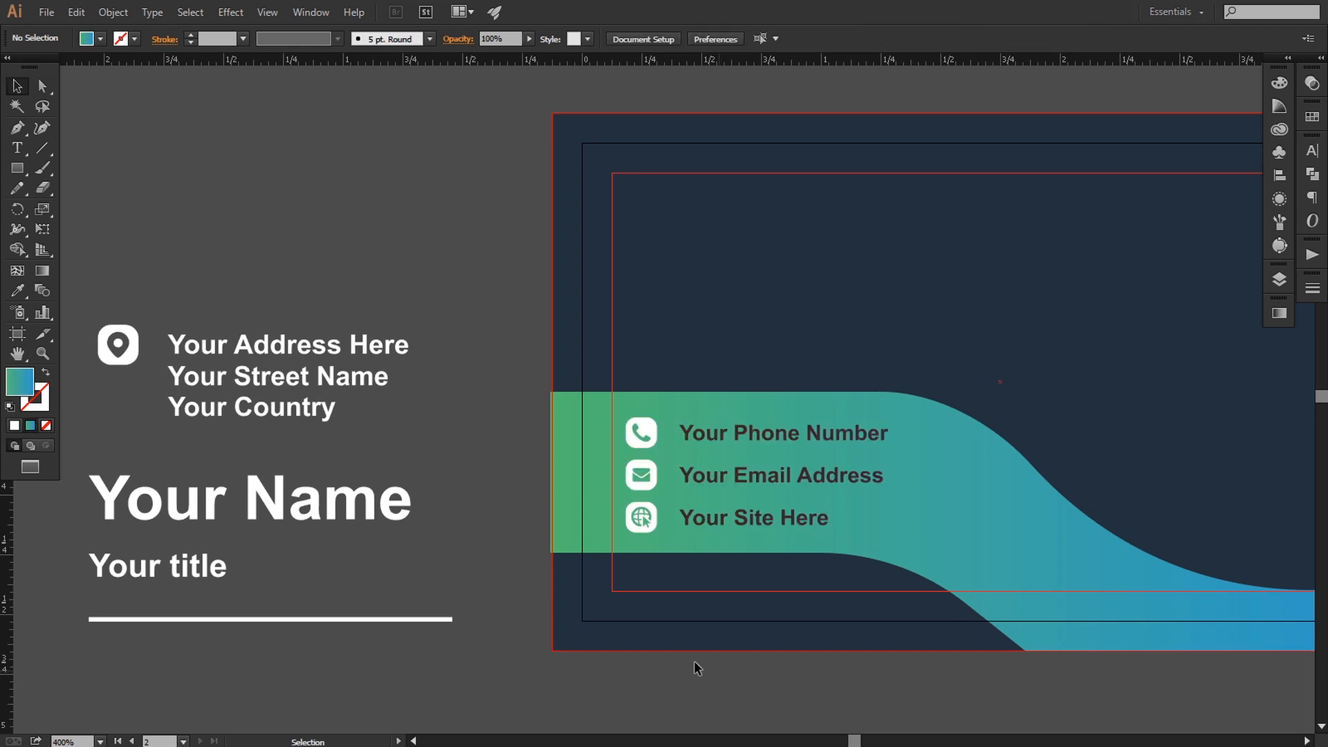
Move the name, title and divider line group onto the card back above the wave and bring it to the front.
drag(312, 480, 890, 258)
right_click(890, 258)
mouse_move(935, 393)
click(1074, 389)
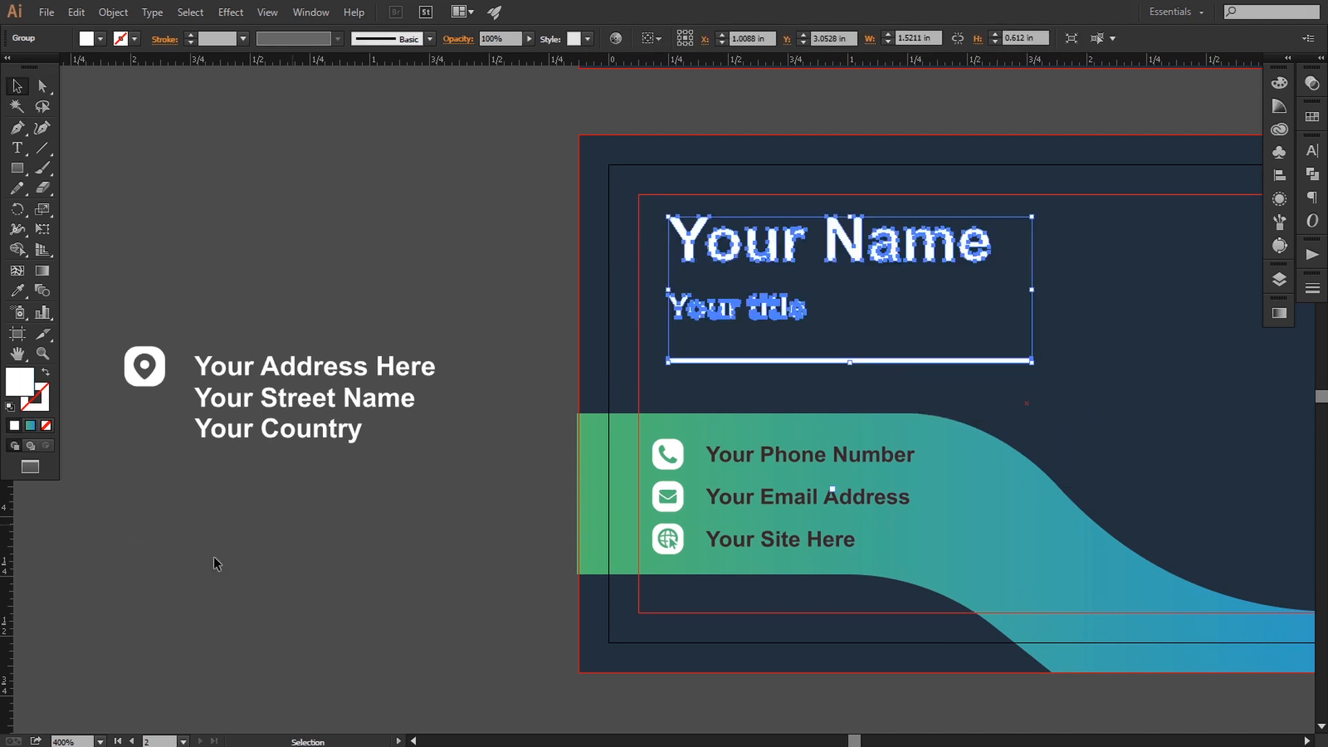
Place a vertical guide along the left edge of the contact icons and align the name group's left edge to it.
drag(4, 609, 652, 586)
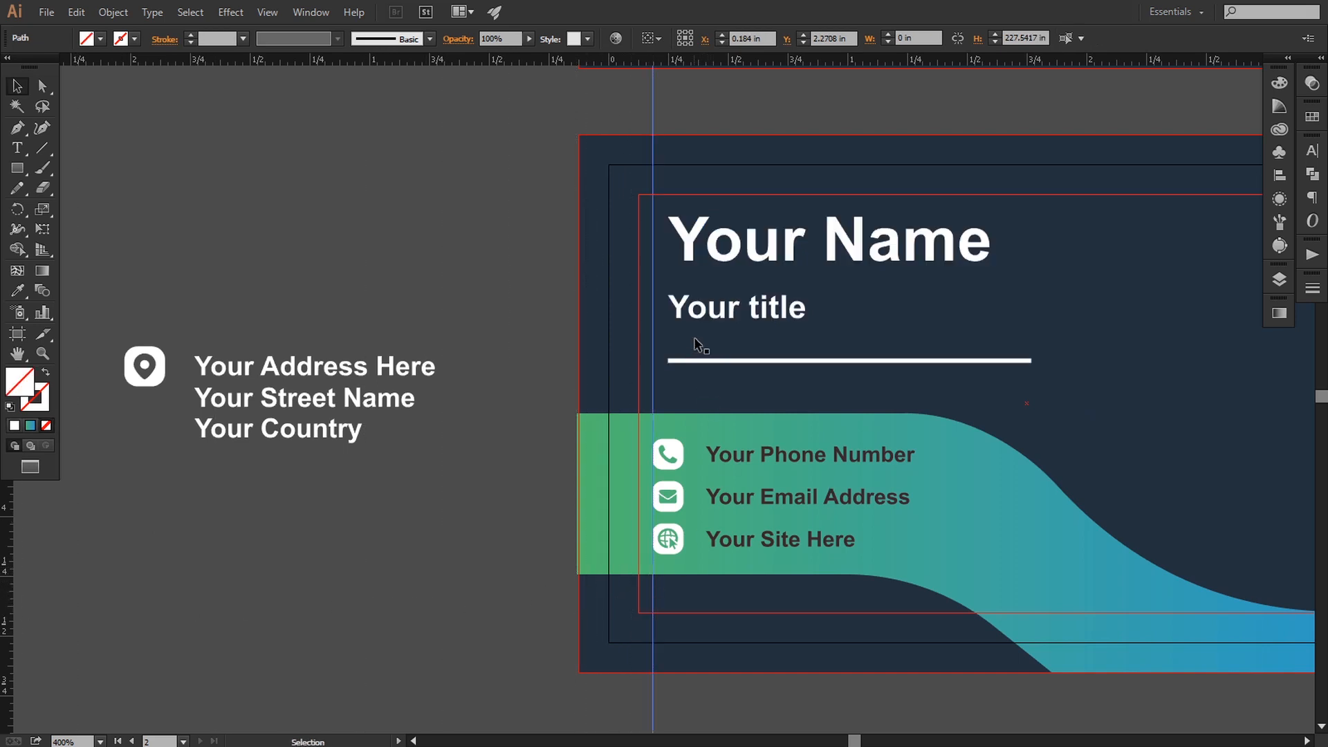
click(697, 316)
drag(728, 360, 713, 358)
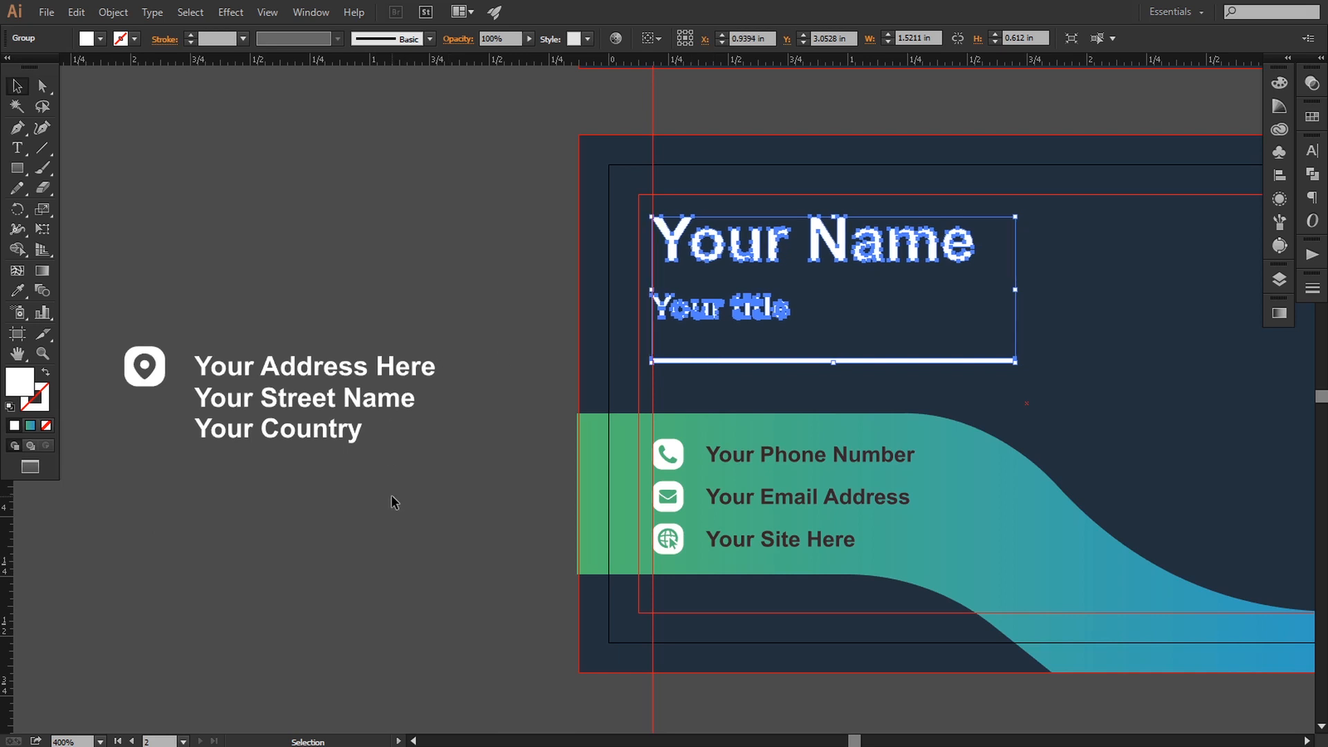
Scale the name group down to about 1.22 × 0.49 in, nudge it up towards the safe area's top edge, and deselect.
drag(1014, 360, 985, 339)
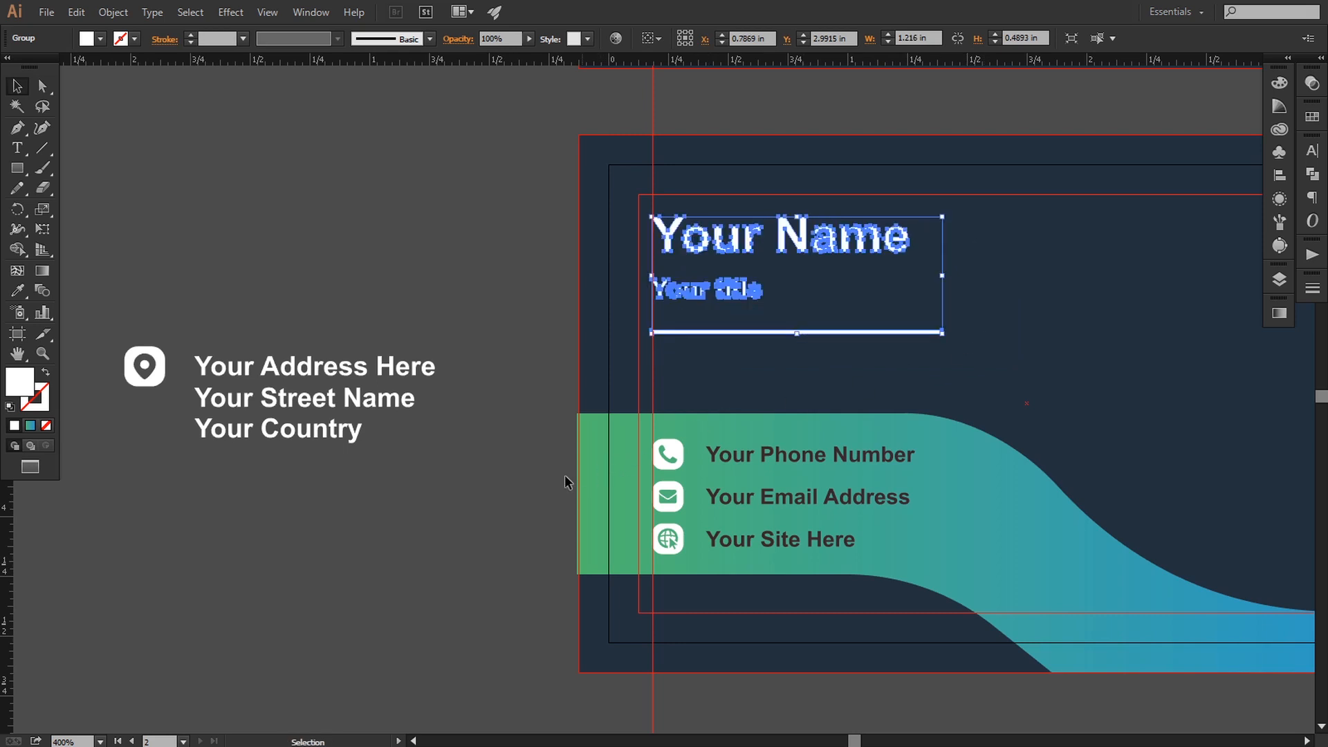
key(Up)
key(Up)
key(Up)
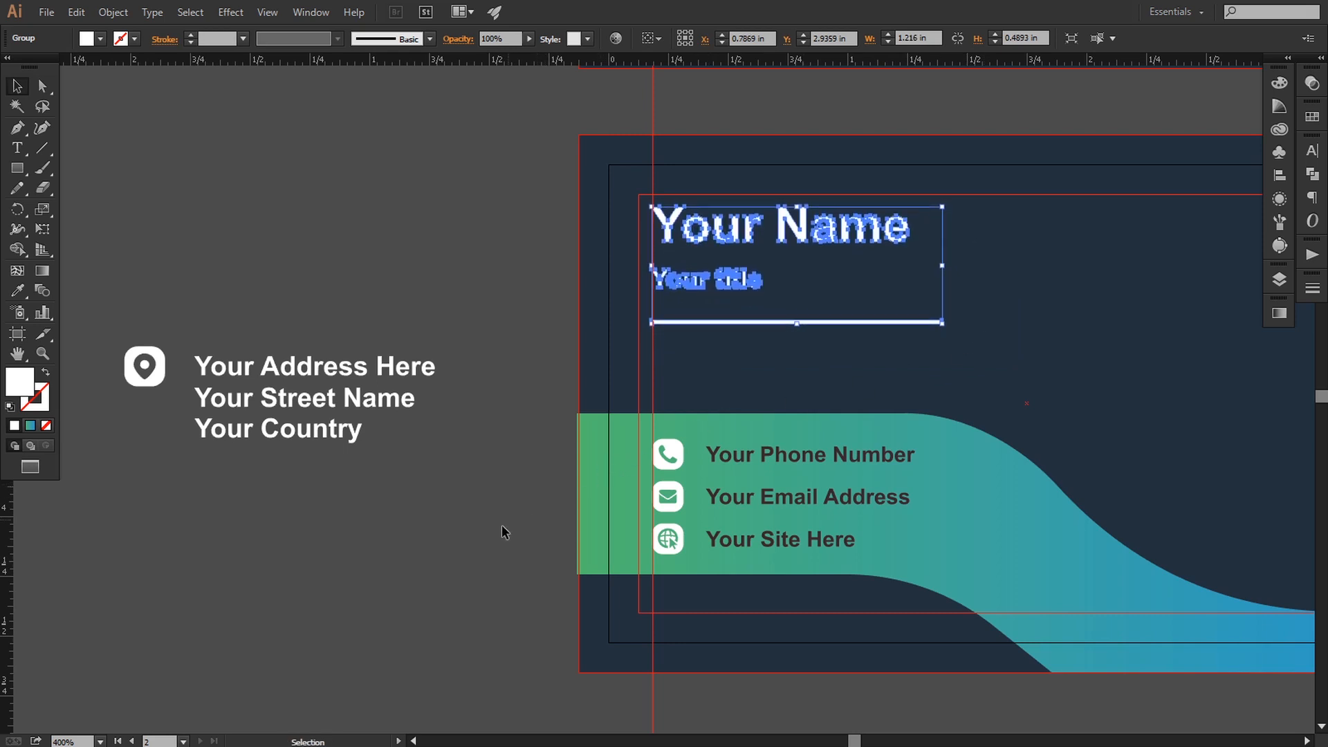
click(425, 527)
Move the address group beneath the divider line, scale it to about 0.90 × 0.28 in, bring it to the front, and deselect.
drag(135, 297, 868, 406)
right_click(838, 387)
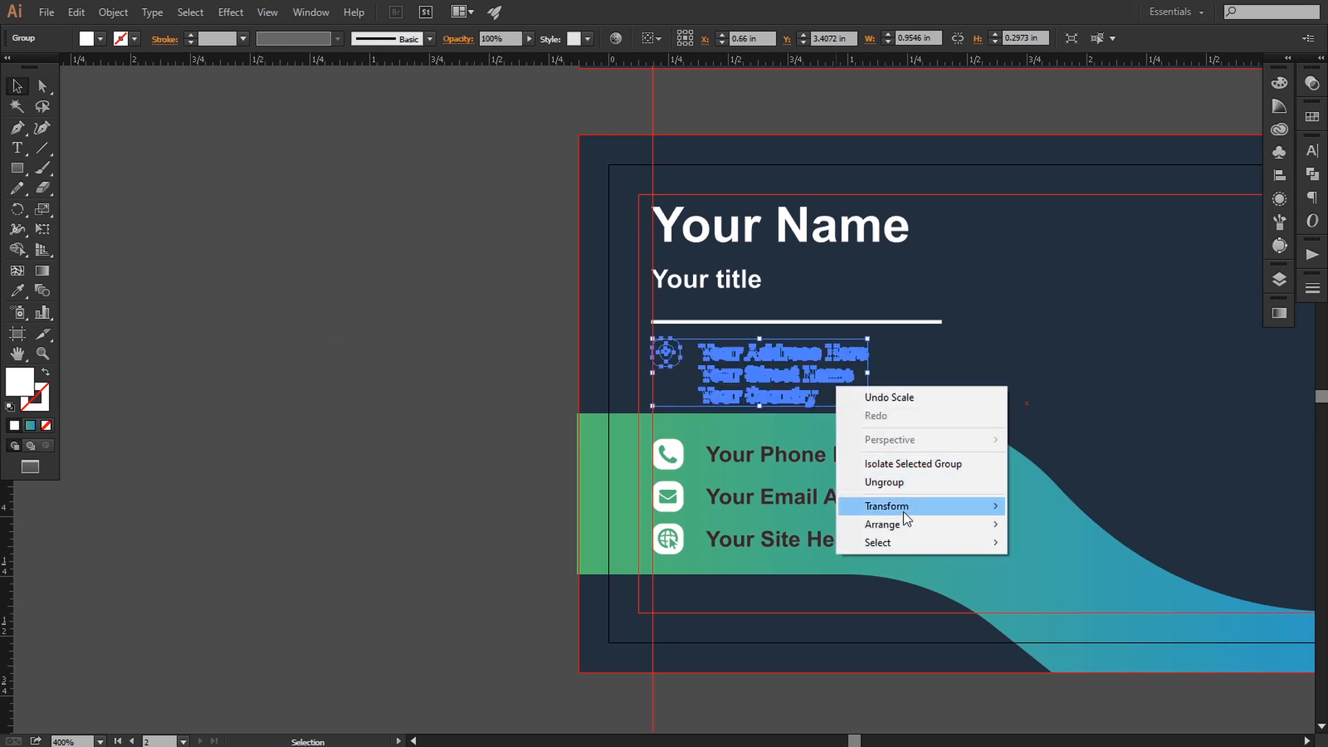
mouse_move(978, 525)
click(1058, 524)
click(416, 518)
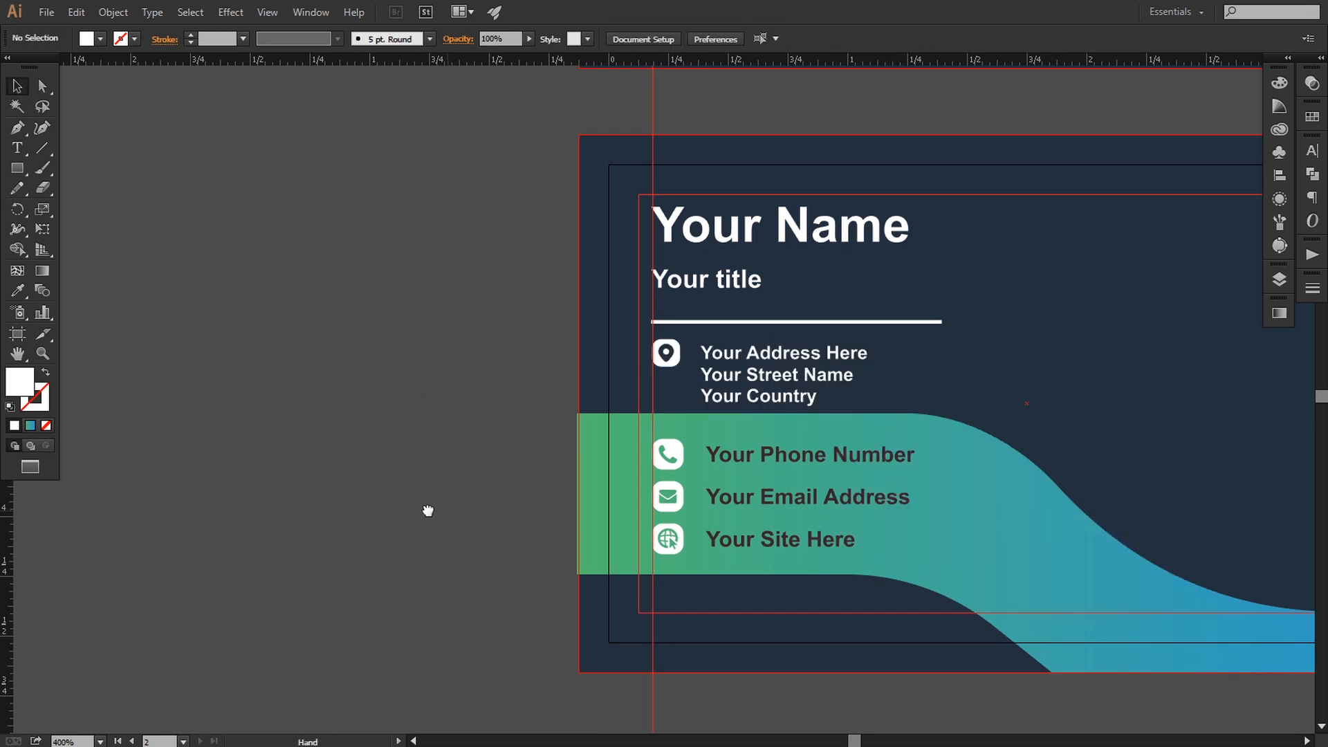
Ungroup the name, title and divider line, and deselect them.
drag(458, 509, 376, 514)
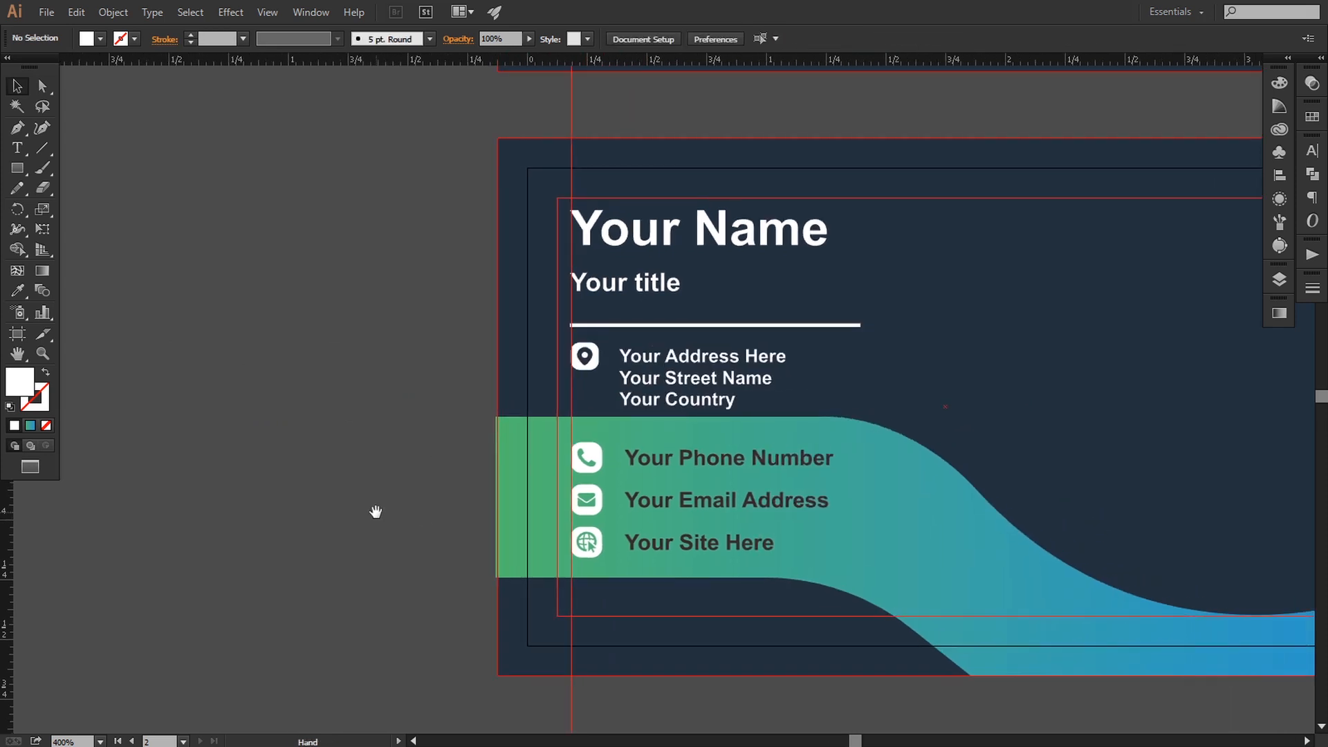
click(626, 326)
click(113, 11)
mouse_move(152, 12)
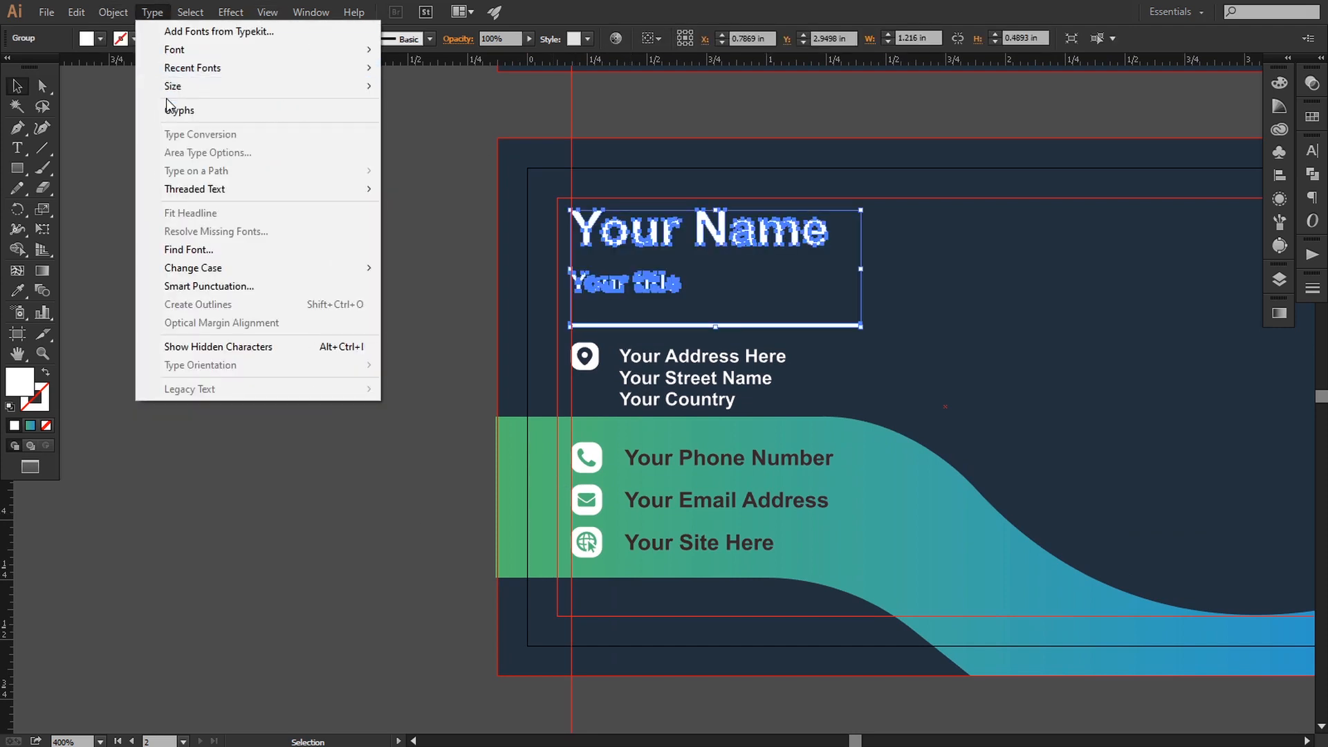
click(157, 97)
click(550, 268)
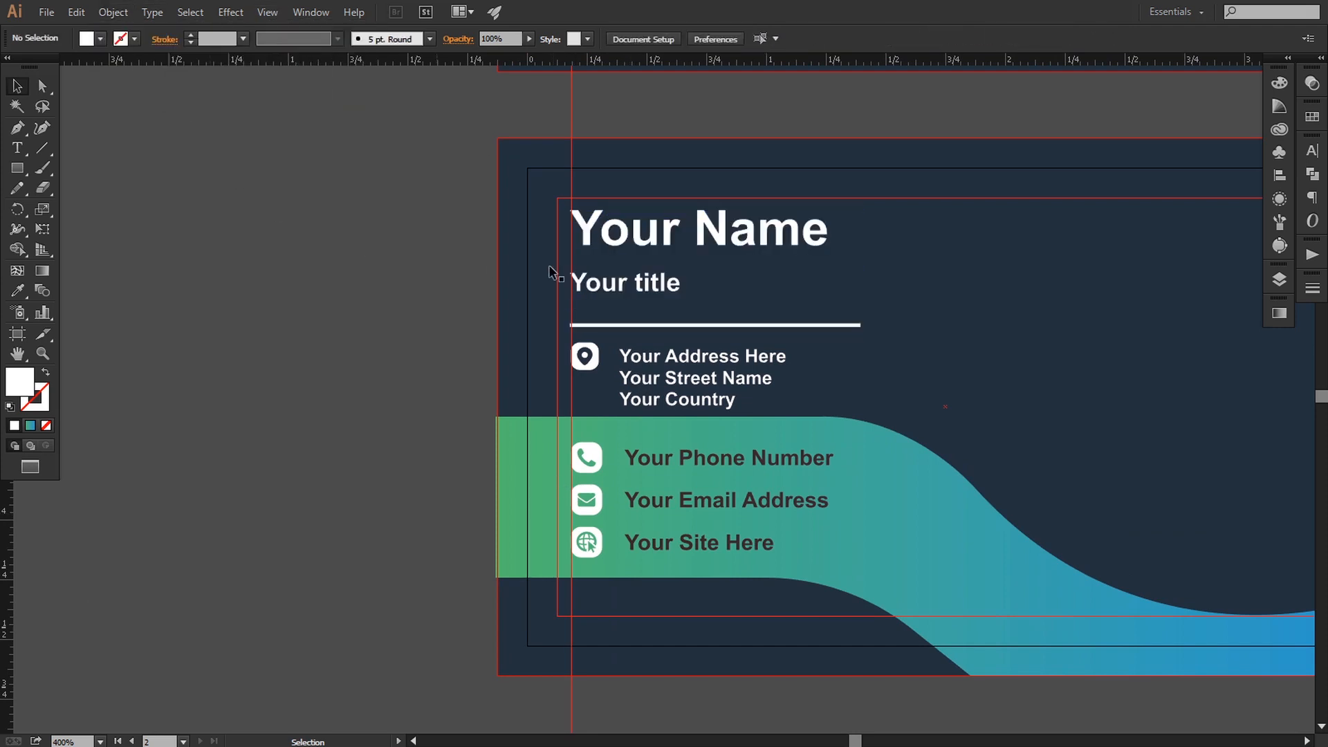
Nudge the divider line up to sit just below the title, at a Y position of about 3.13 in, and deselect.
click(601, 325)
key(Up)
key(Up)
key(Up)
key(Up)
key(Up)
key(Up)
key(Up)
key(Up)
key(Up)
key(Up)
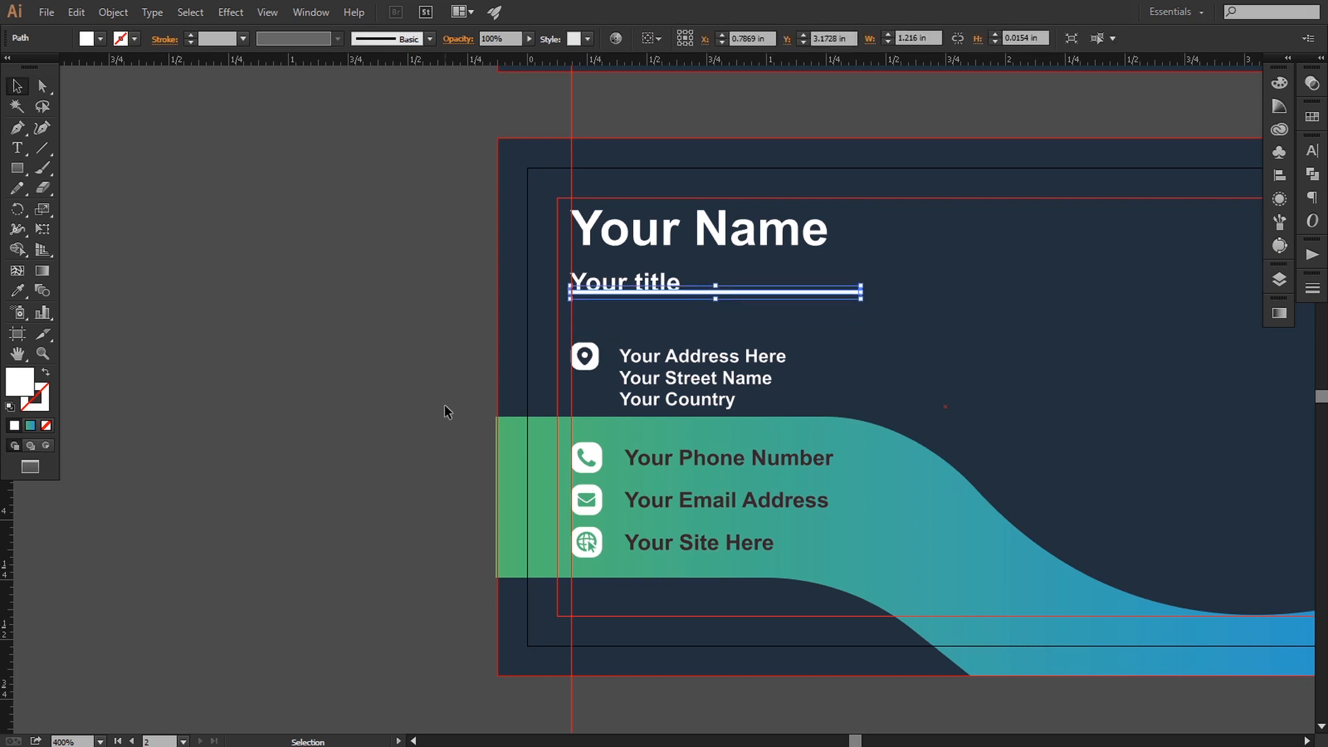
key(Down)
key(Down)
key(Down)
key(Down)
key(Down)
key(Down)
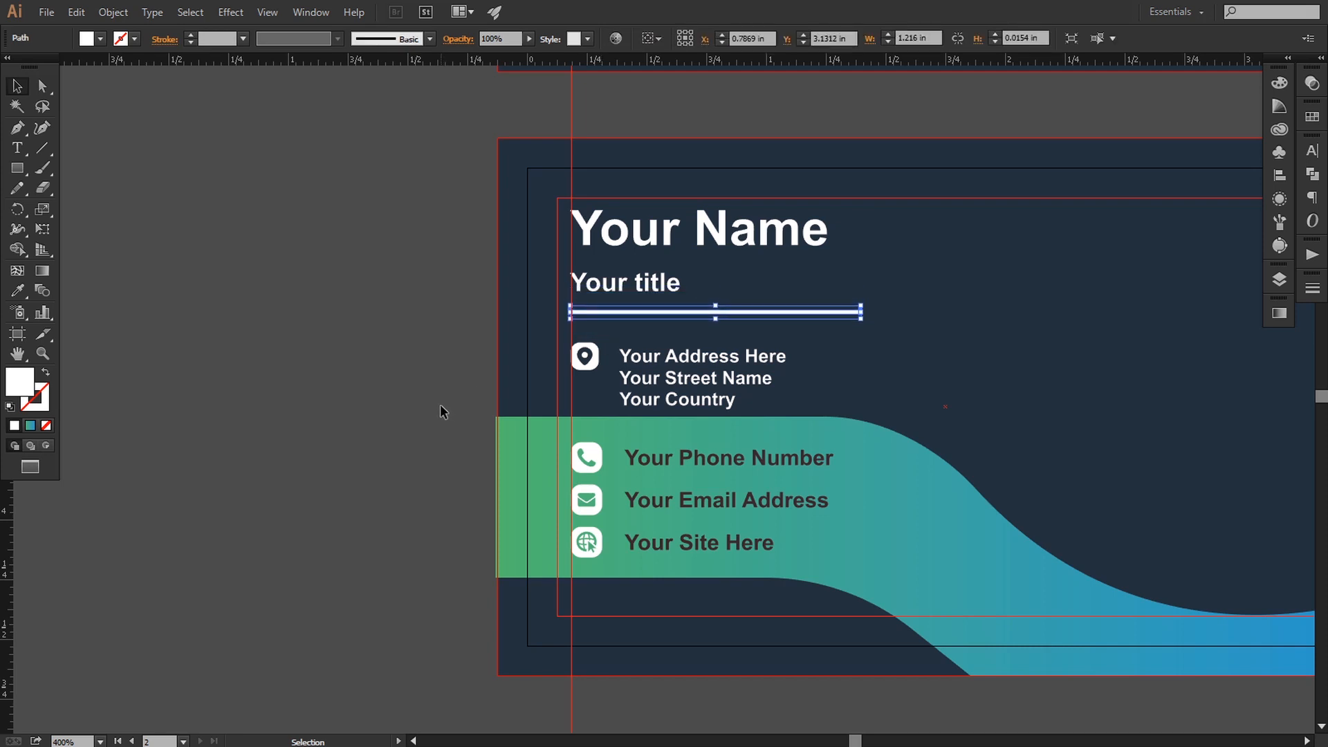
click(445, 411)
Select the title together with the divider line, nudge both up closer to the name, and deselect.
click(621, 290)
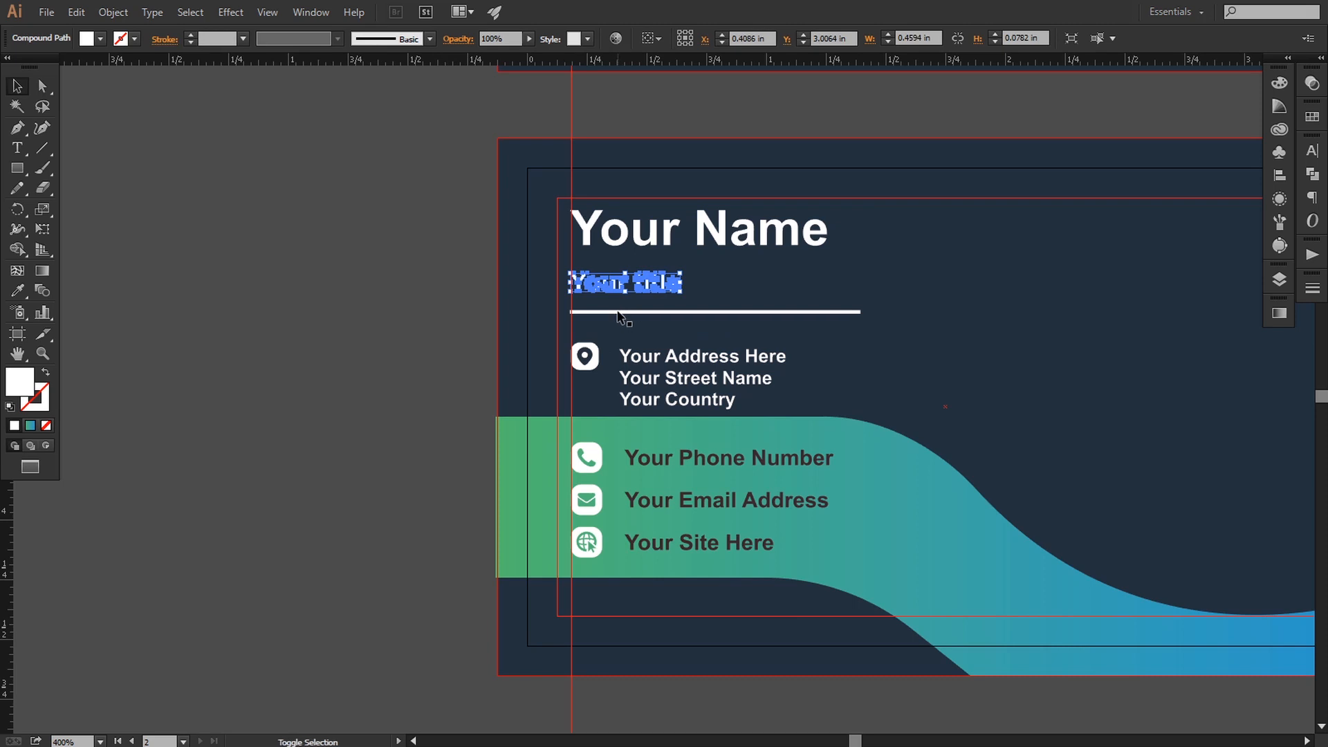
shift+click(621, 312)
key(Up)
key(Up)
key(Up)
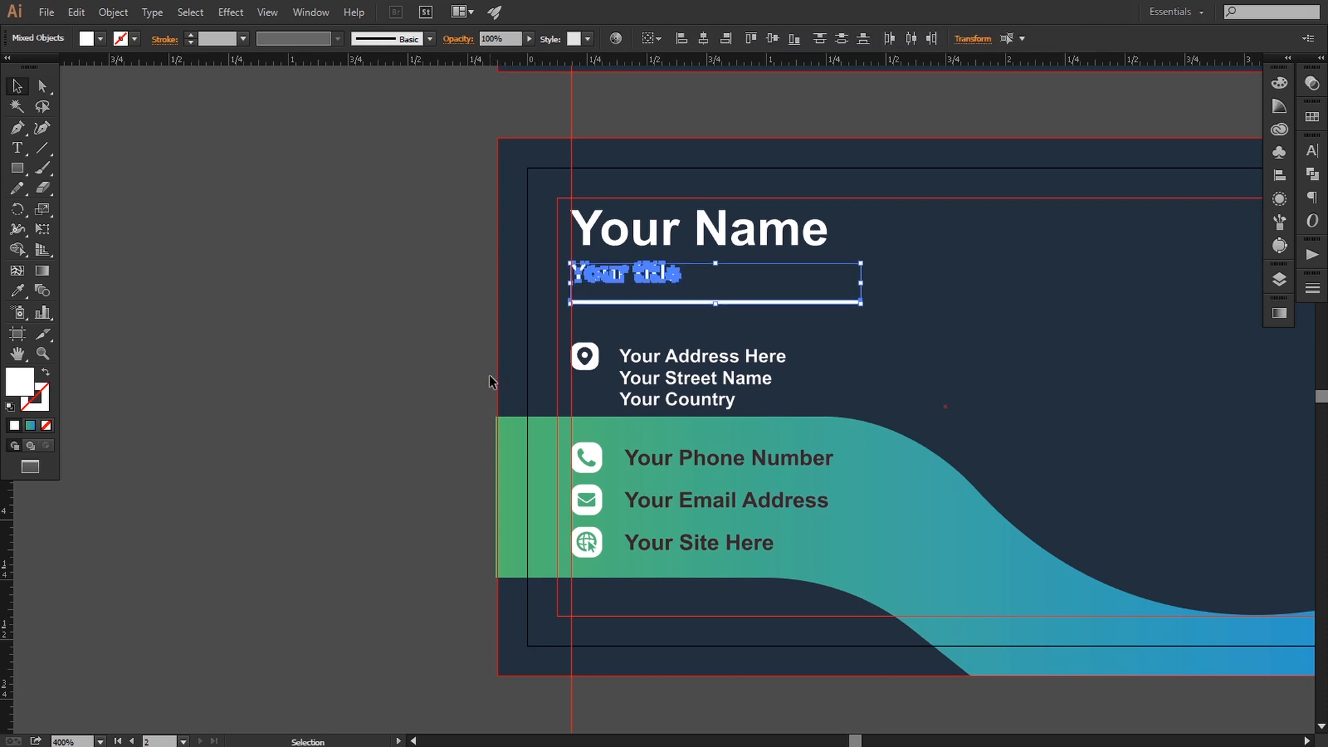
click(484, 385)
Group the name, title and divider line together again, and deselect.
click(703, 302)
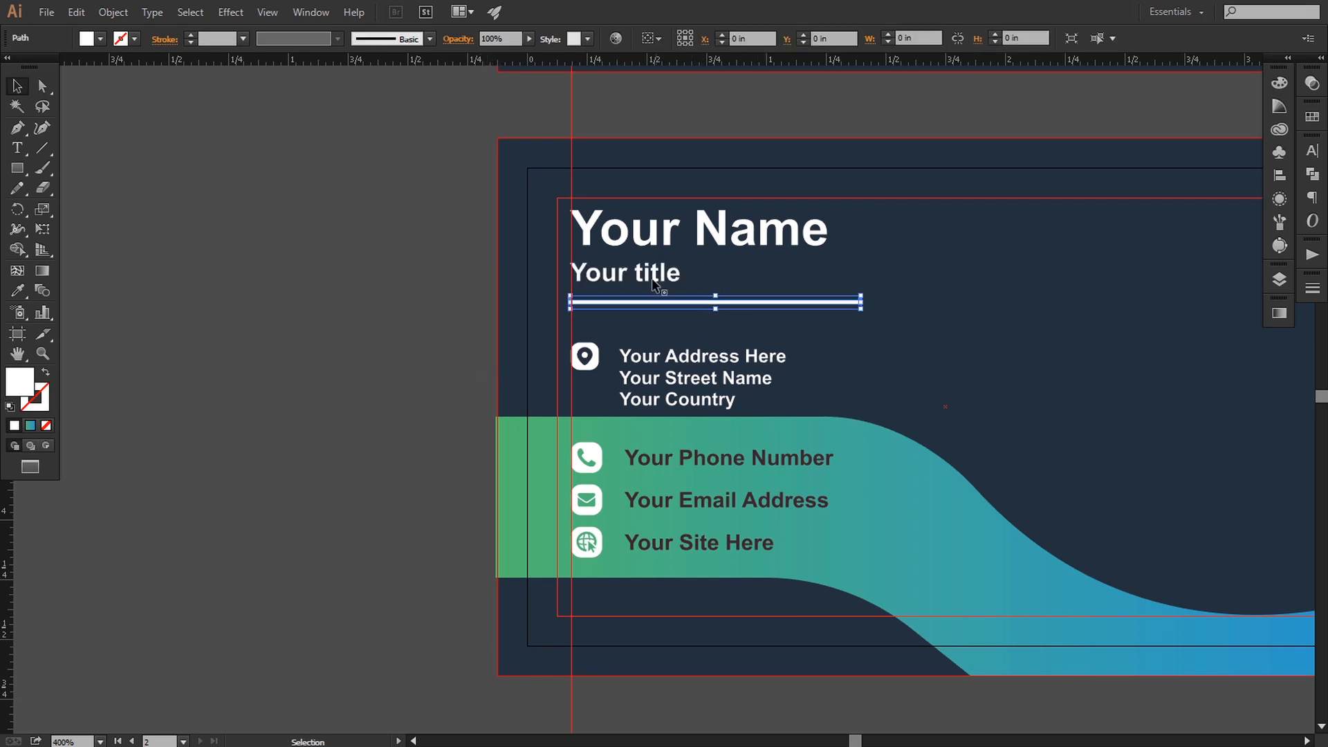
shift+click(622, 273)
shift+click(650, 229)
click(118, 12)
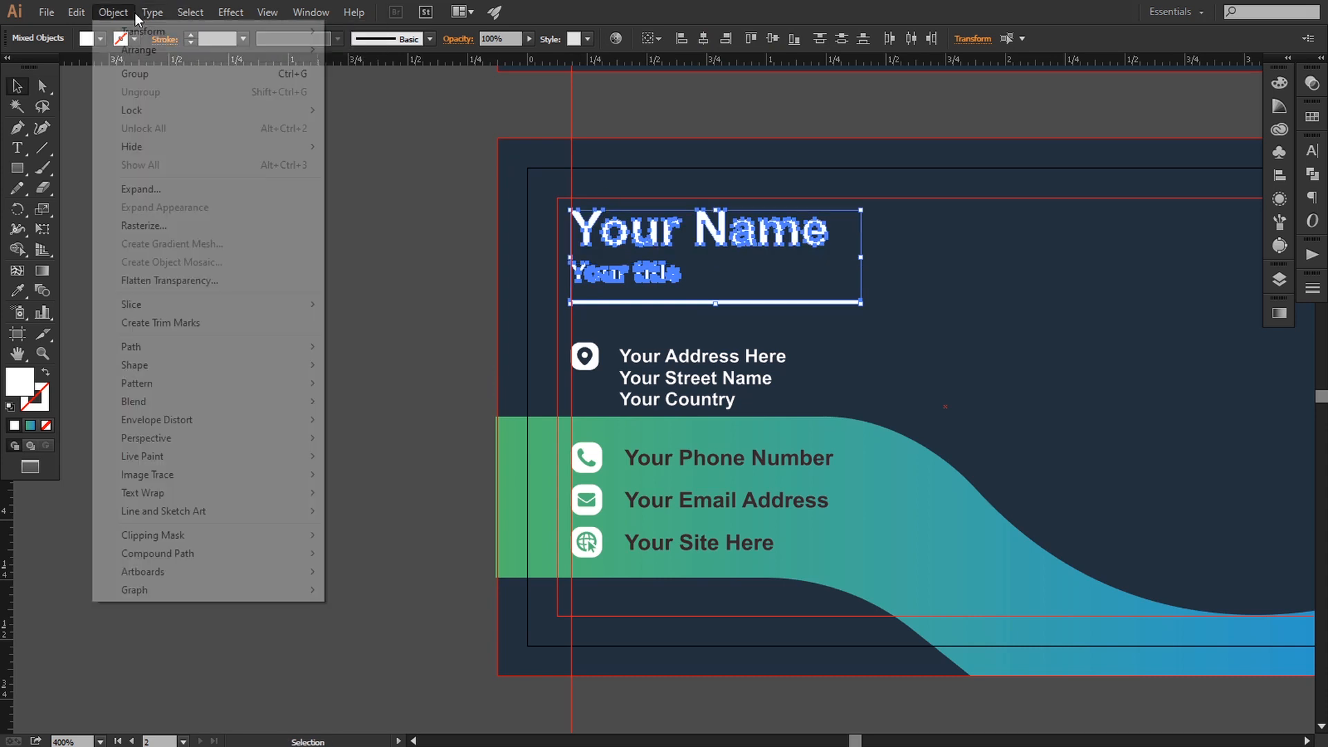
click(135, 73)
click(259, 198)
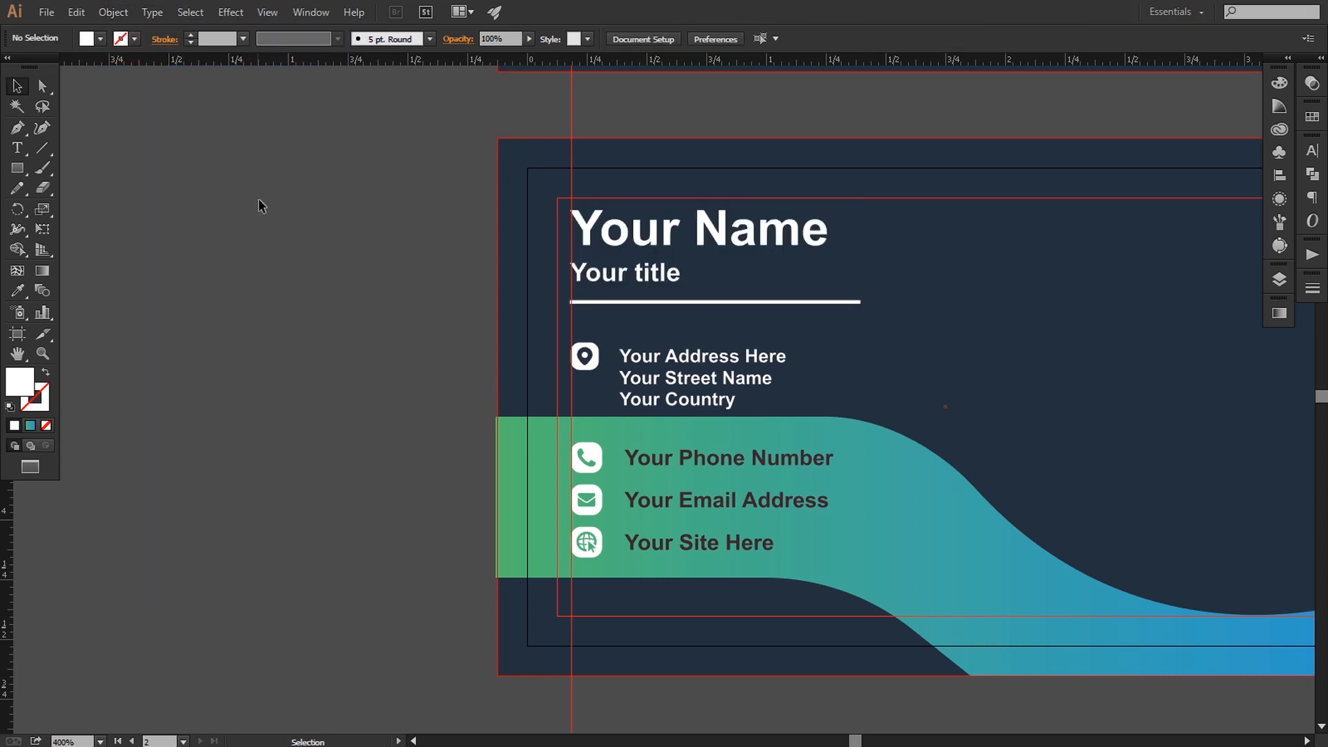
Nudge the name group slightly right and down, to about X 0.80 in and Y 2.92 in.
scroll(311, 317, right, 1)
click(582, 303)
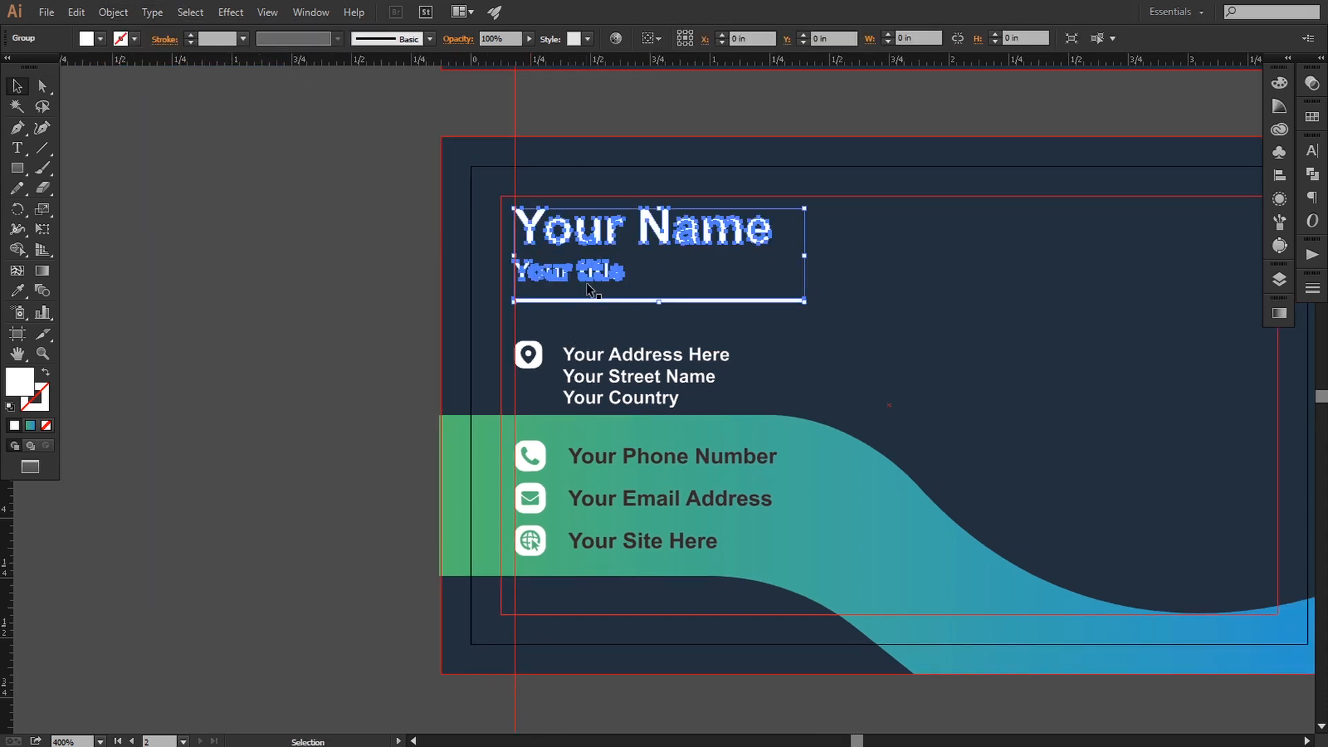
key(Right)
key(Down)
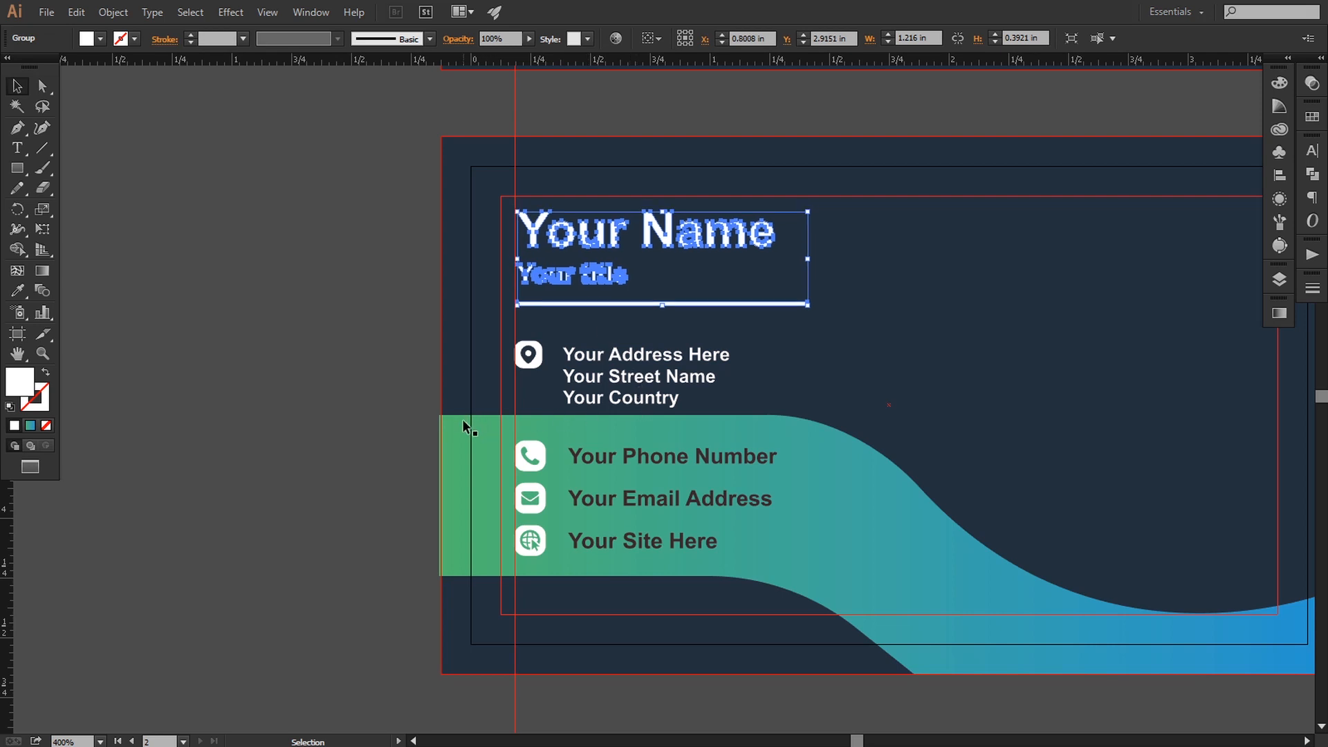
Nudge the address group up closer to the divider line, enlarge it slightly, and deselect.
click(538, 362)
key(Up)
key(Up)
key(Up)
key(Up)
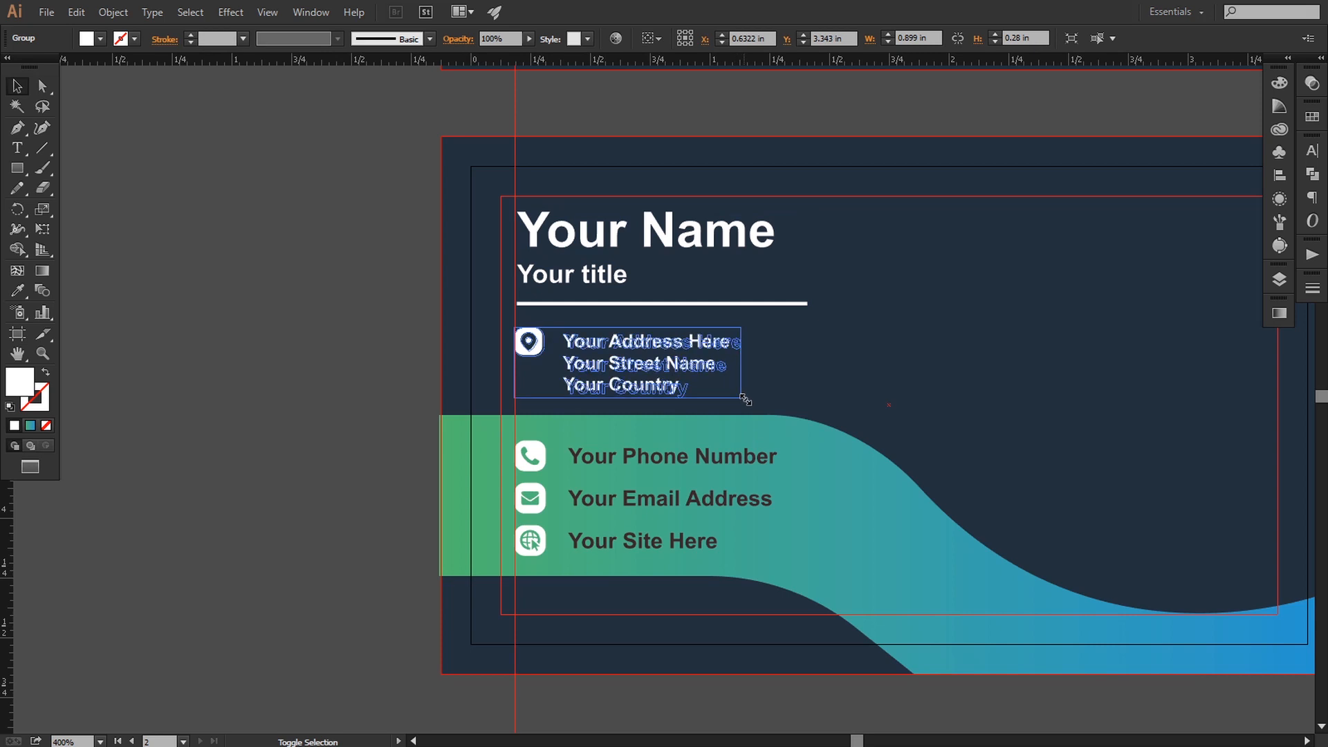
click(385, 489)
Copy the front card's shield logo with its company name onto the empty right side of the card back.
drag(383, 484, 370, 490)
scroll(415, 495, right, 2)
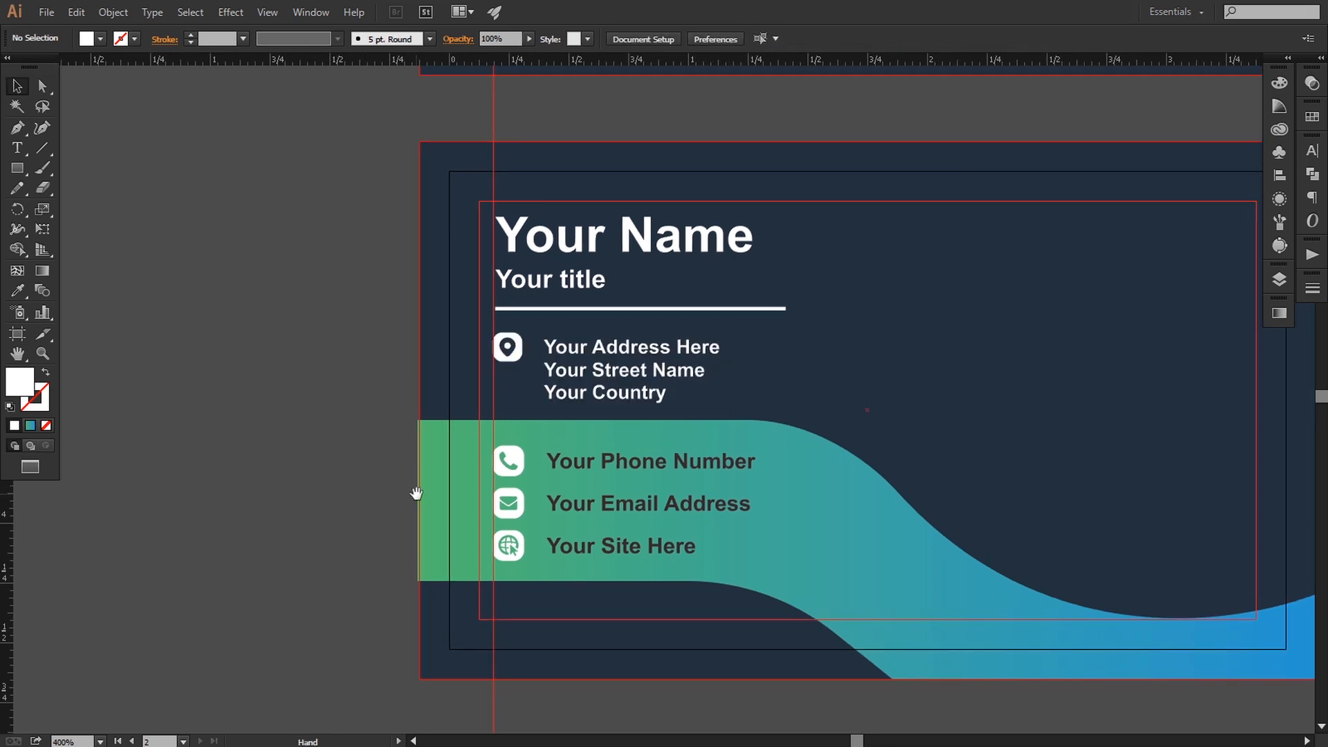
scroll(423, 502, down, 3)
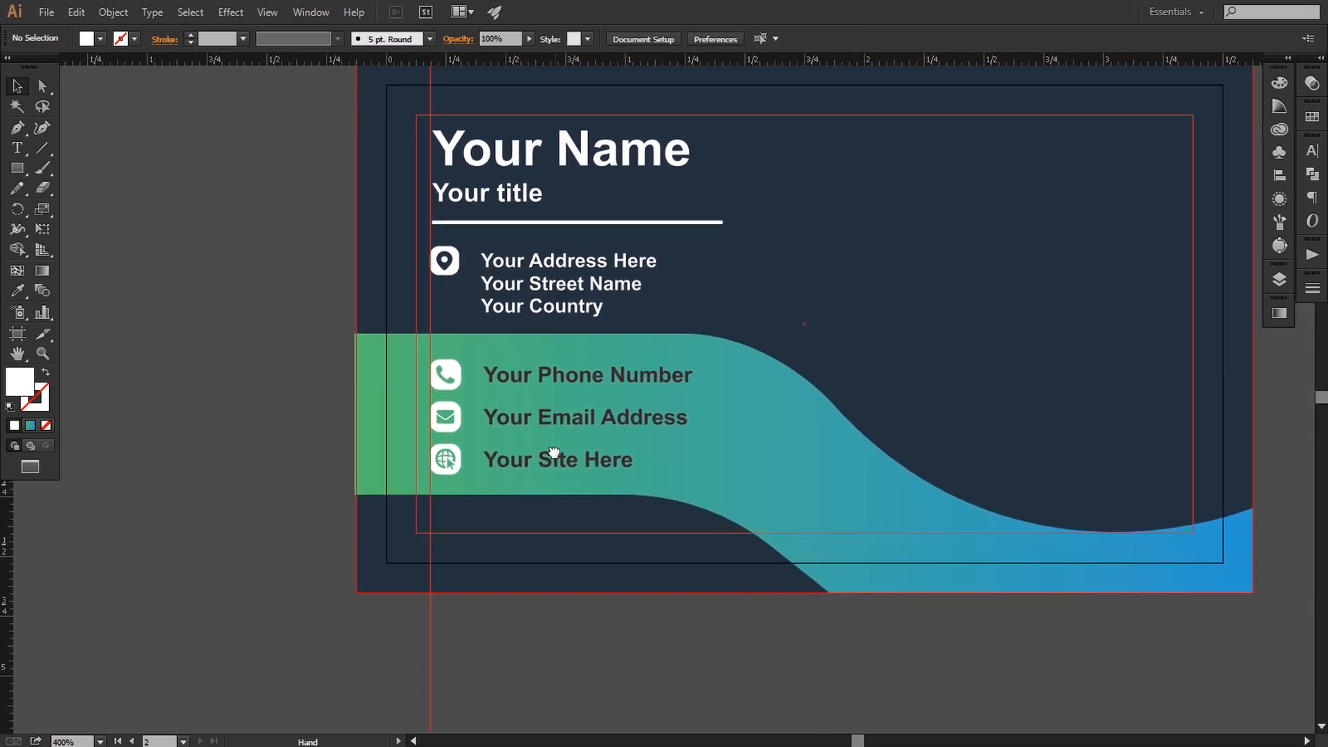
drag(554, 453, 549, 511)
key(ctrl+minus)
key(ctrl+minus)
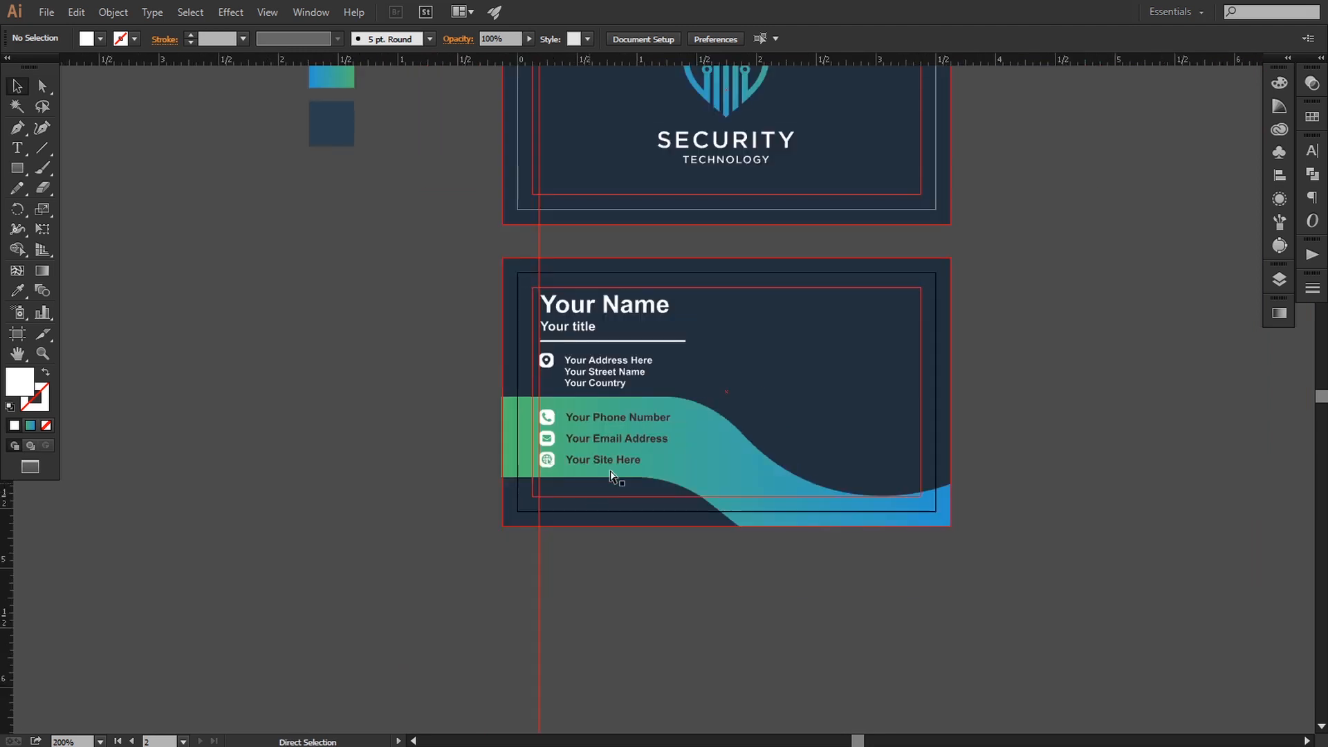
drag(695, 361, 641, 459)
drag(681, 208, 813, 504)
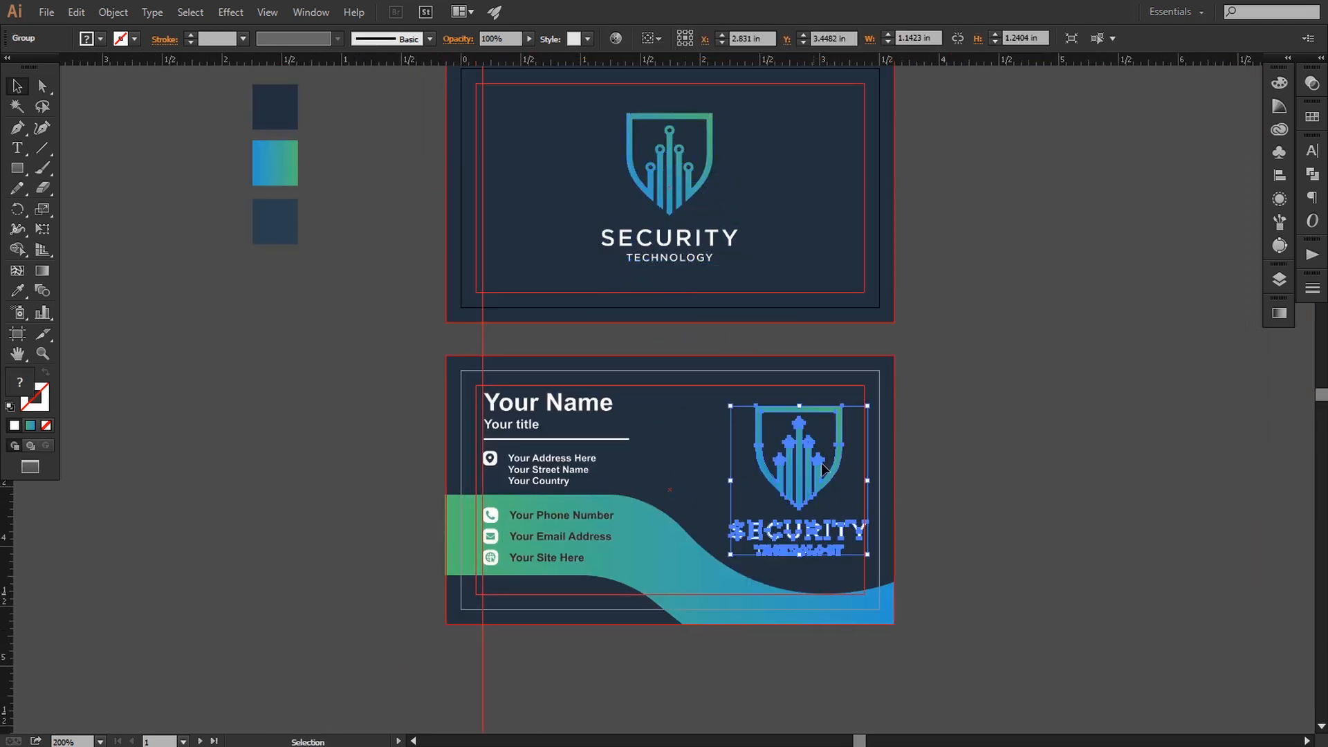
Scale the copied logo down to about 0.64 × 0.70 in and move it up and slightly left above the wave.
drag(870, 406, 839, 431)
drag(817, 483, 817, 453)
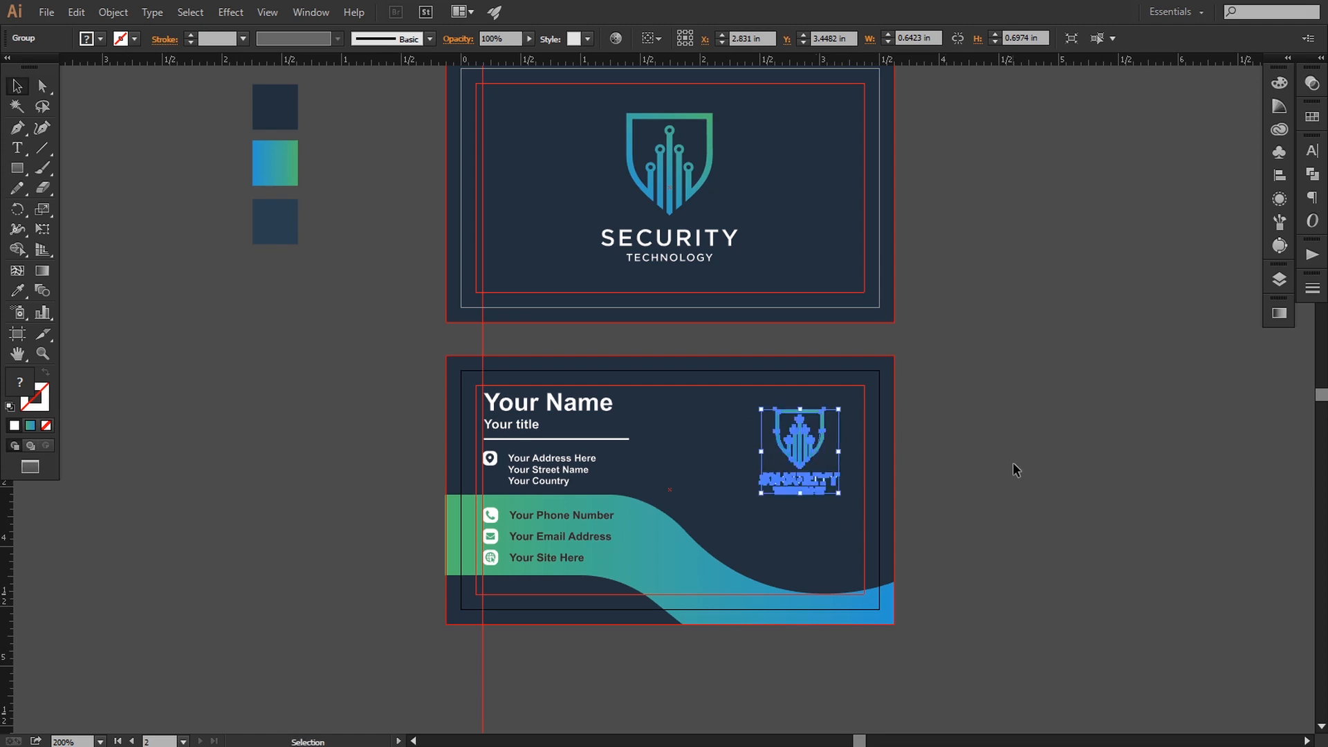
key(Left)
key(Left)
key(Left)
key(Left)
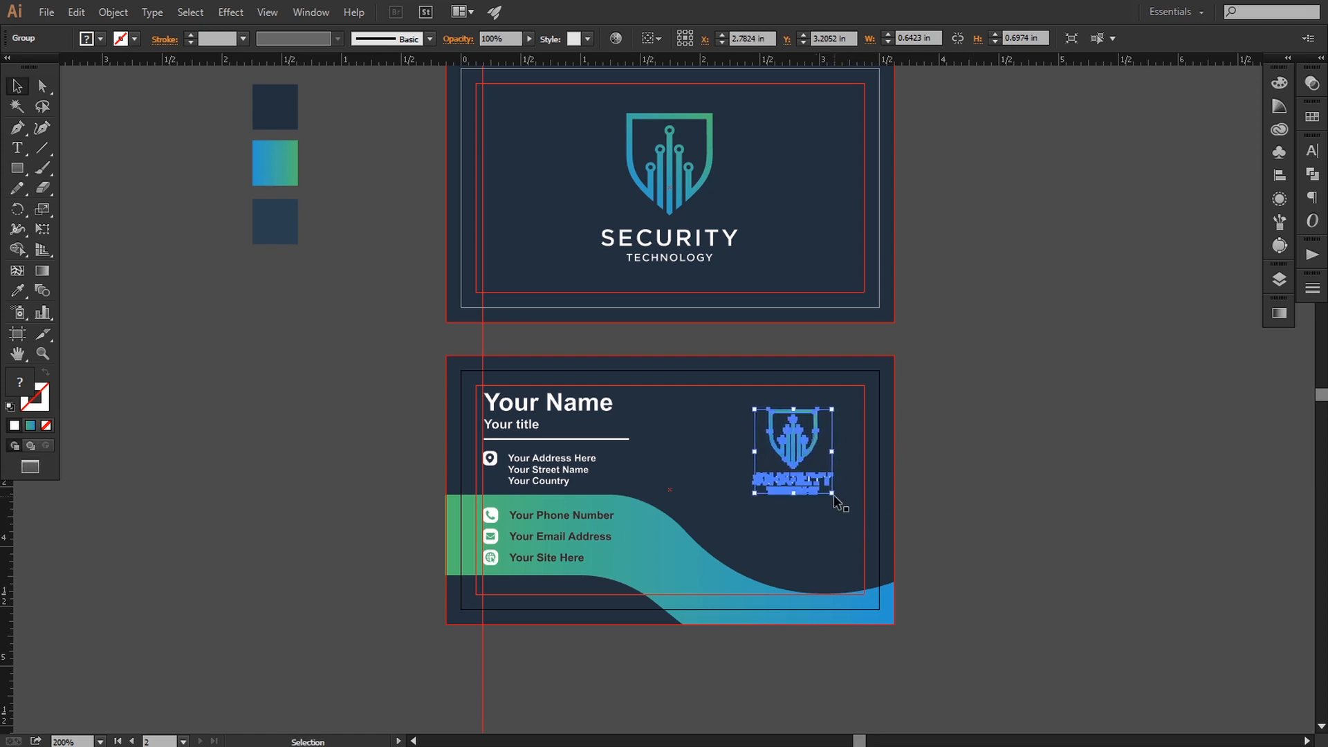
Enlarge the card back's logo to about 0.71 × 0.77 in, nudge it left to about X 2.80 in, and deselect.
drag(834, 496, 845, 508)
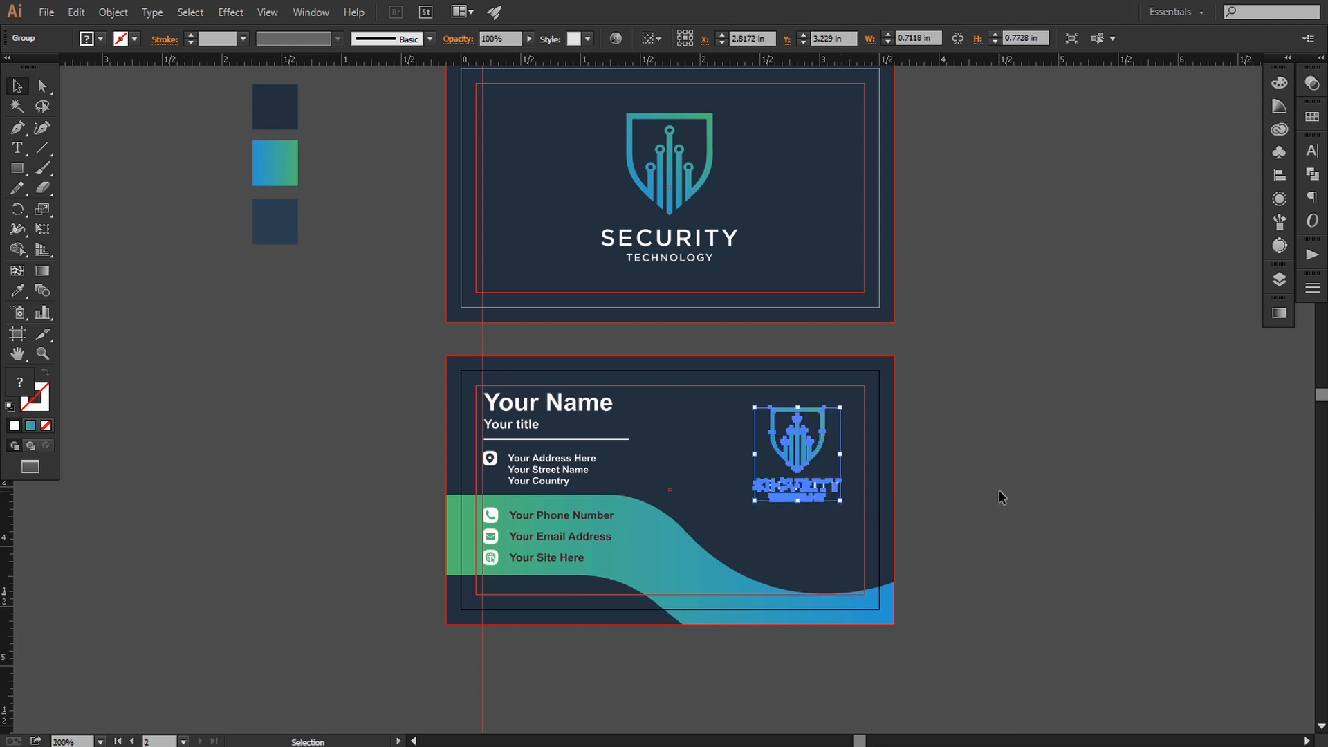
scroll(984, 477, left, 1)
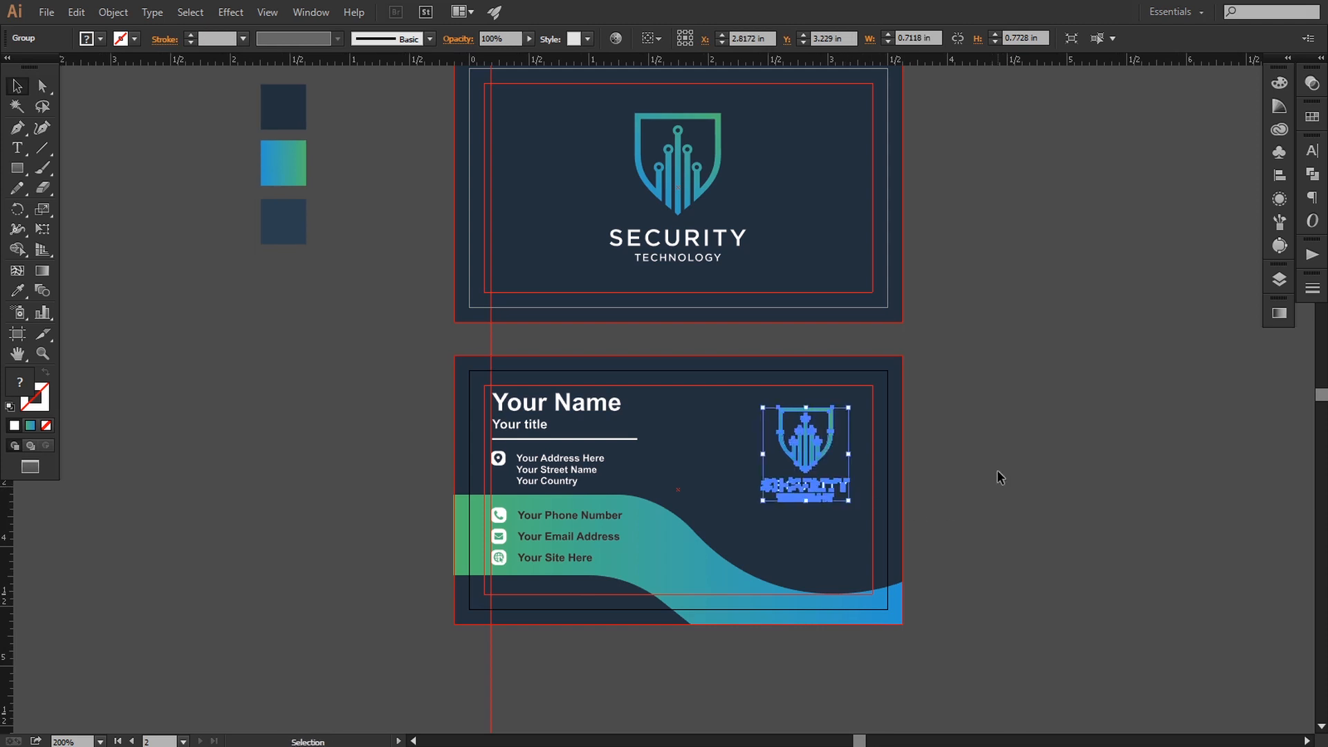
key(Left)
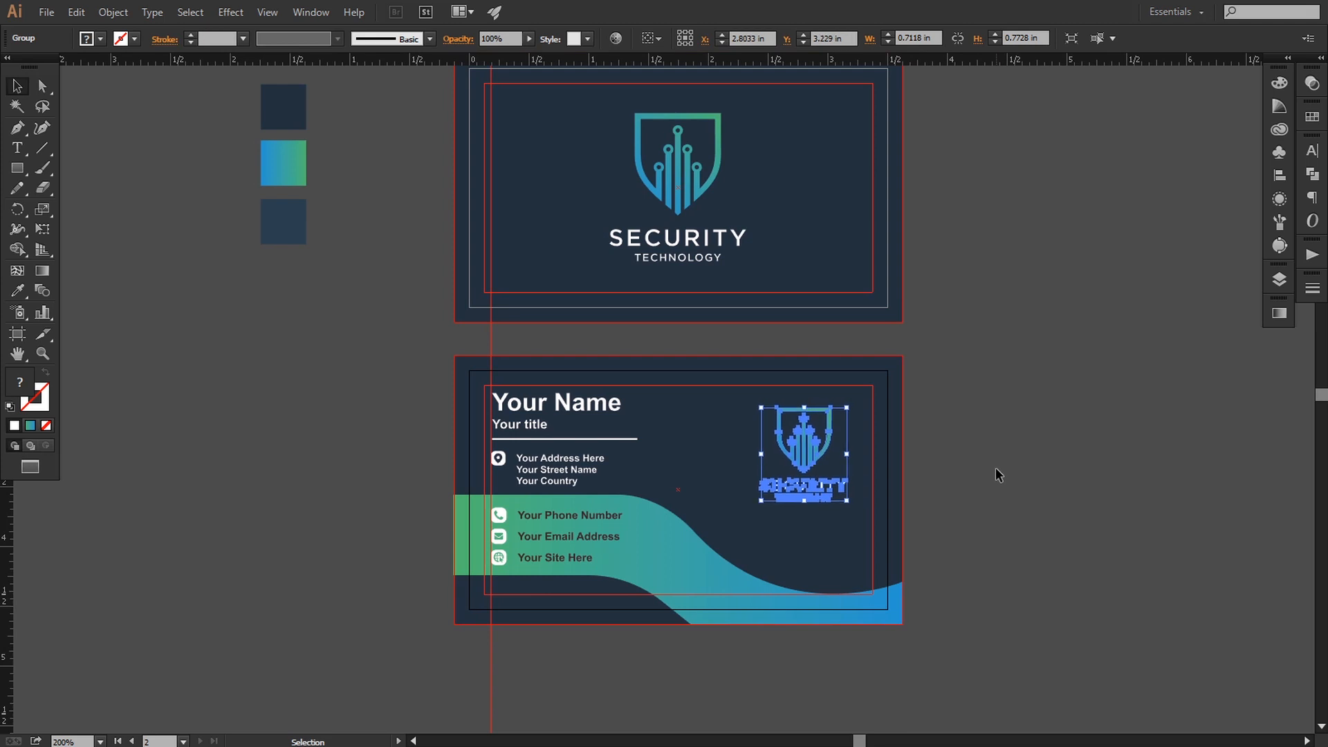
click(1002, 484)
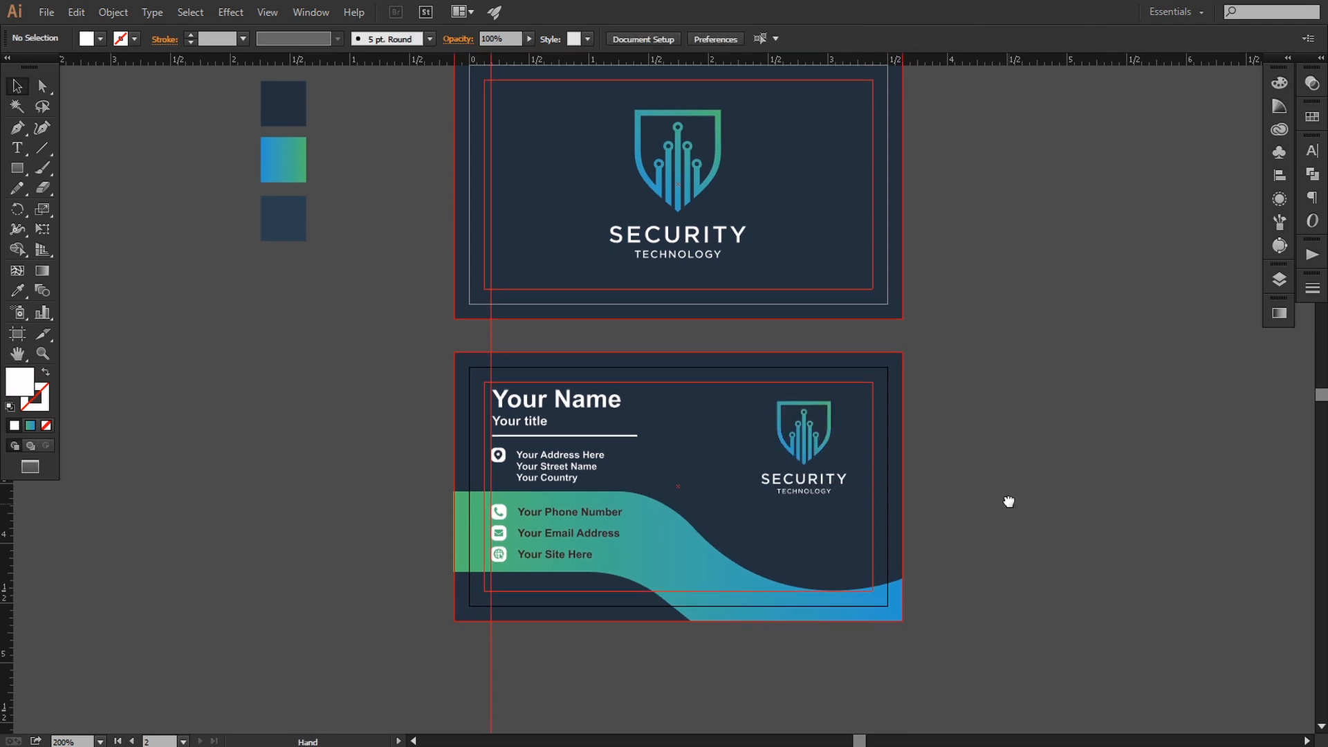
Duplicate the gradient wave slightly above the original and rotate the copy a few degrees counterclockwise.
scroll(1008, 501, down, 1)
drag(594, 483, 628, 513)
drag(746, 589, 700, 466)
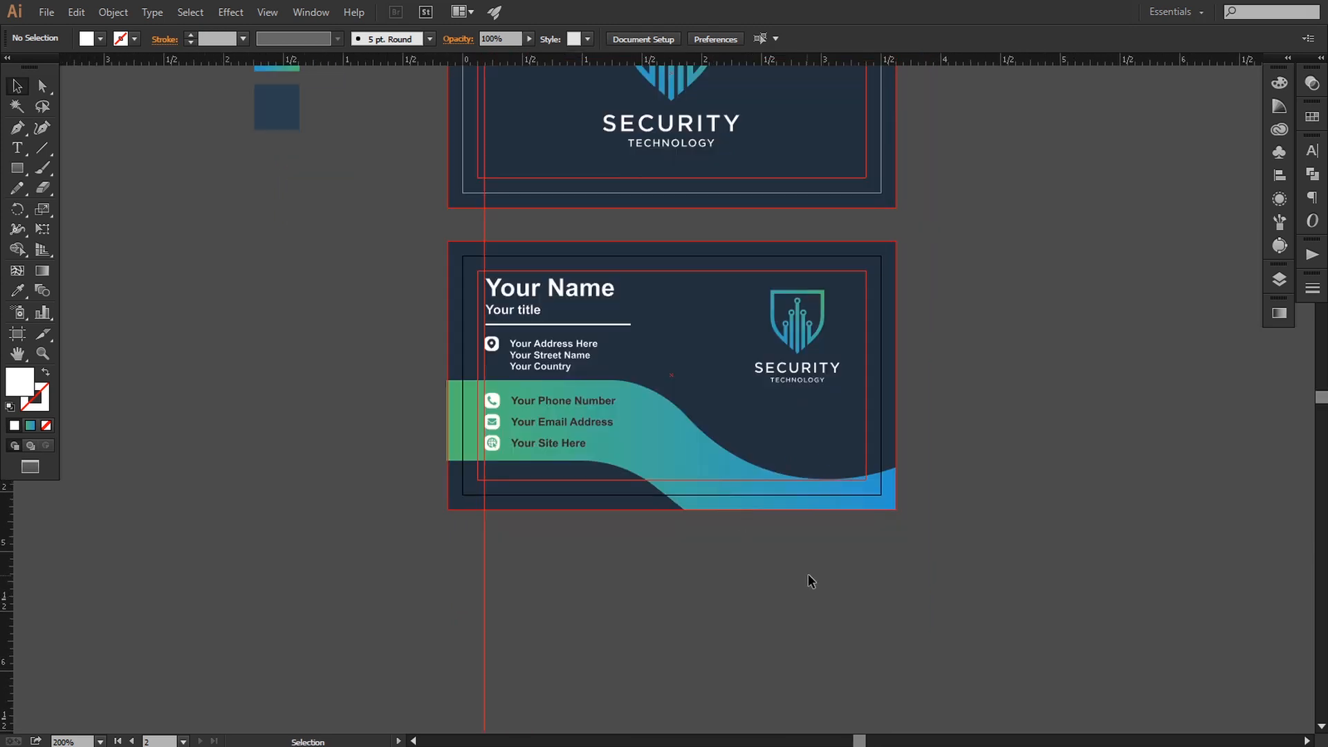
key(ctrl+plus)
drag(761, 533, 714, 551)
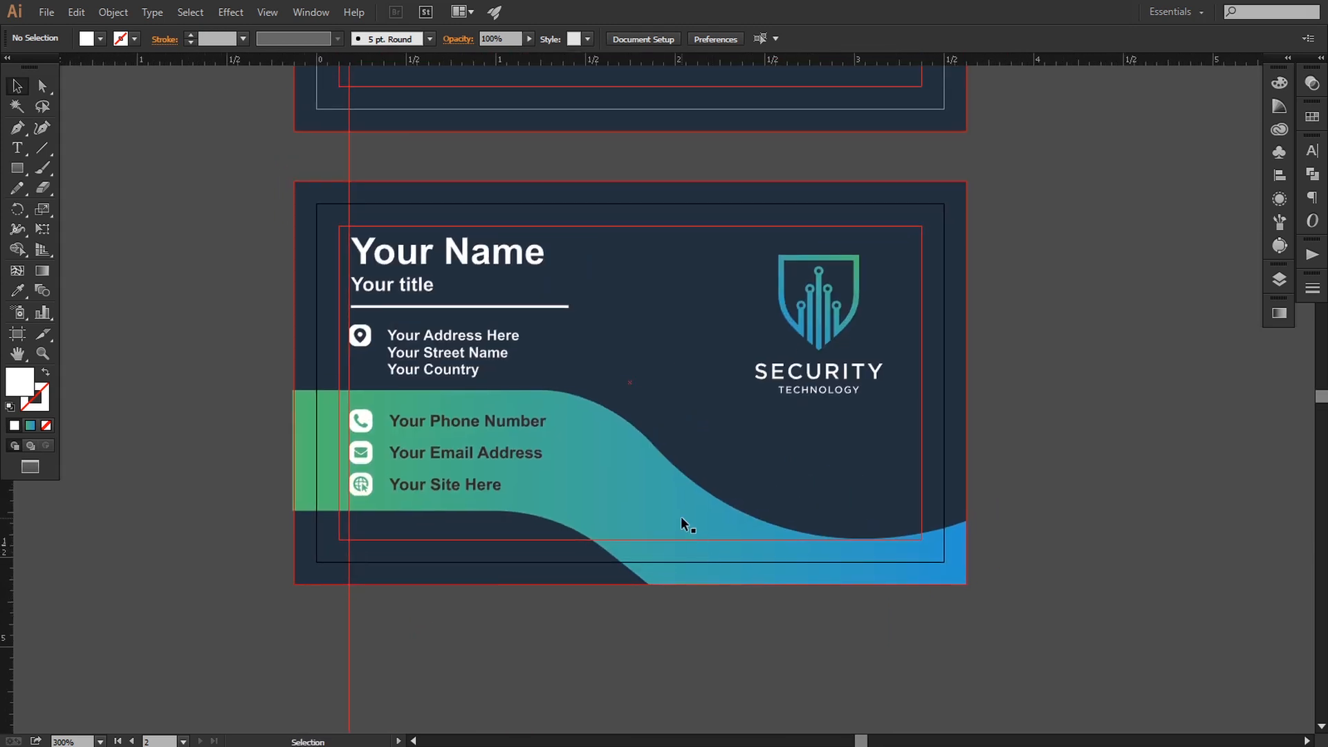
drag(711, 530, 711, 523)
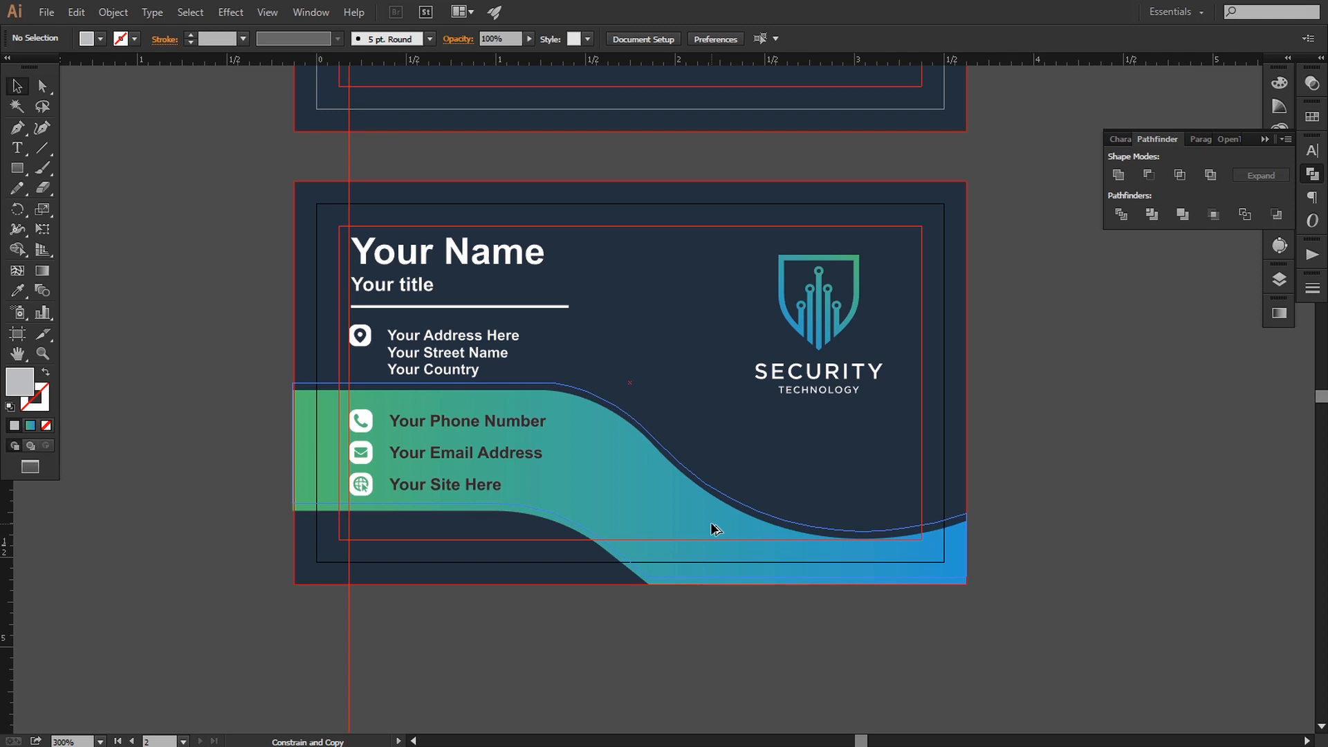
drag(711, 522, 712, 524)
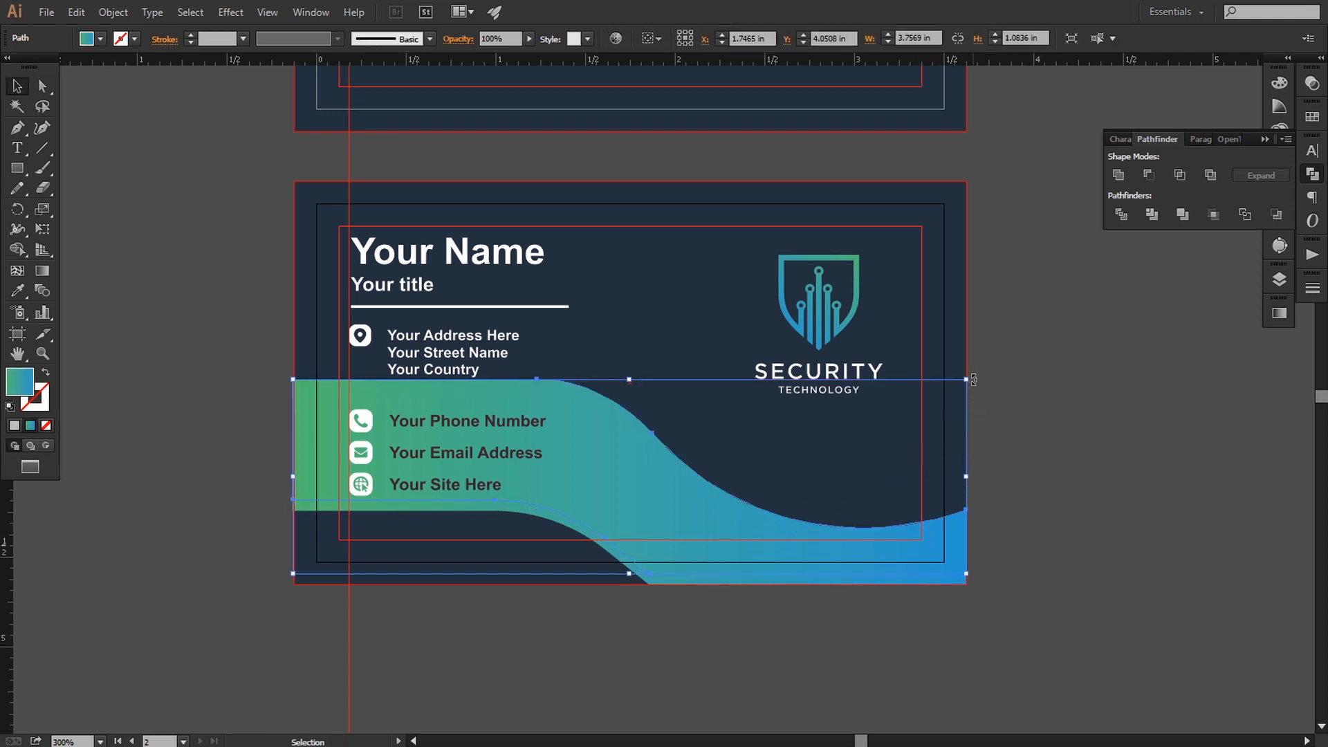
drag(974, 379, 968, 373)
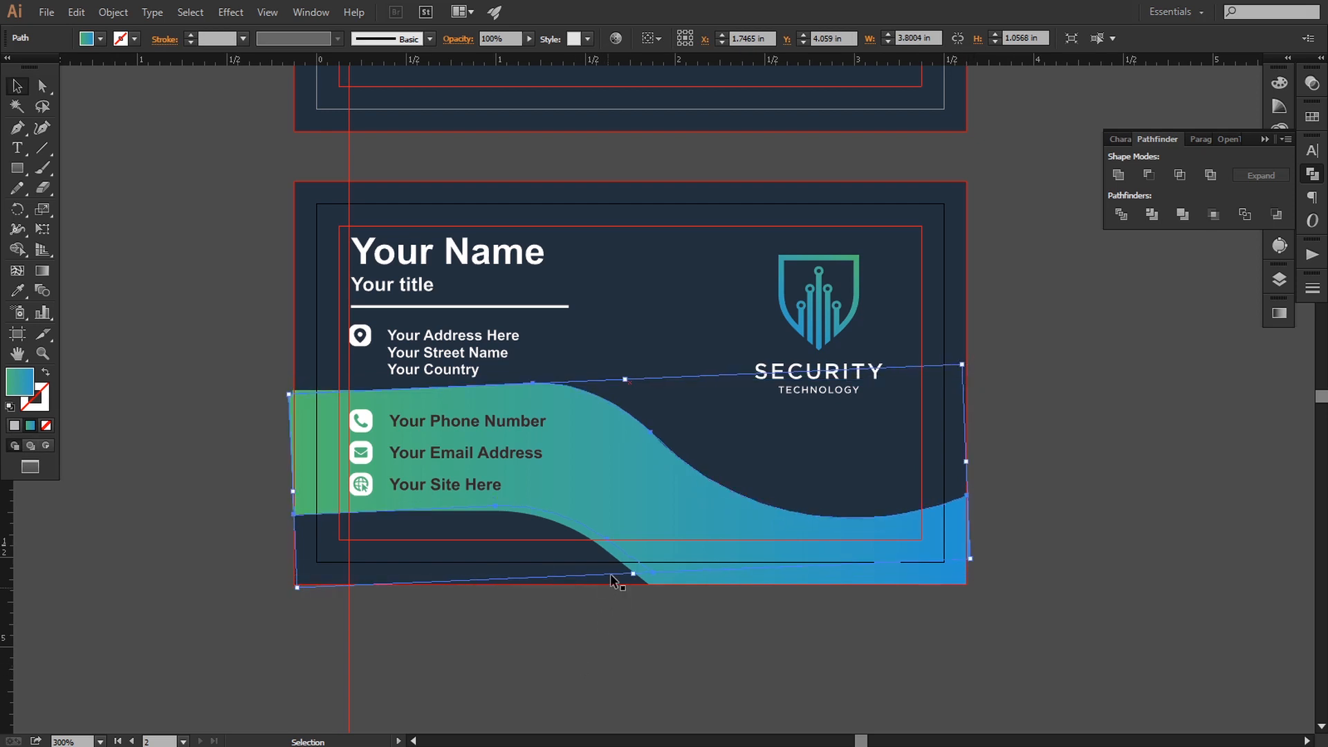
Create an offset path 0.05 in outside the original gradient wave, with miter joins.
click(612, 556)
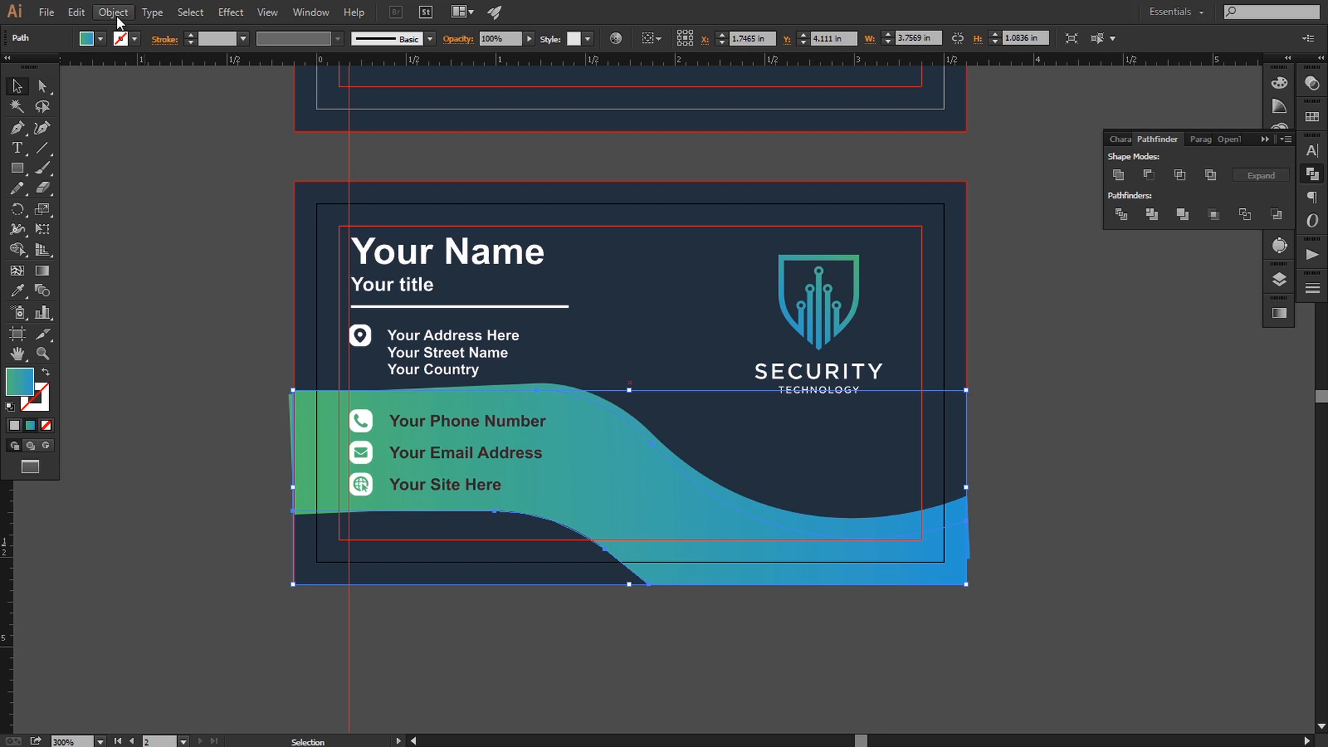
click(117, 16)
mouse_move(321, 367)
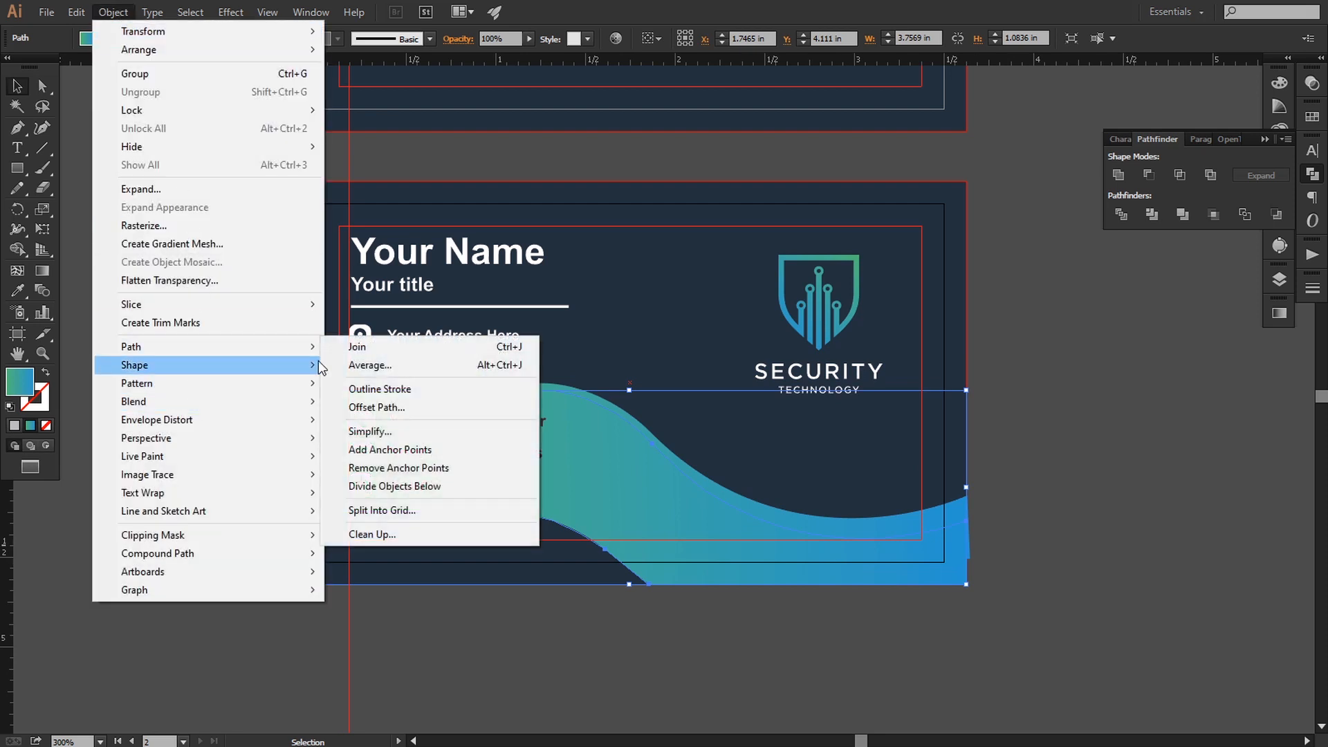
click(387, 407)
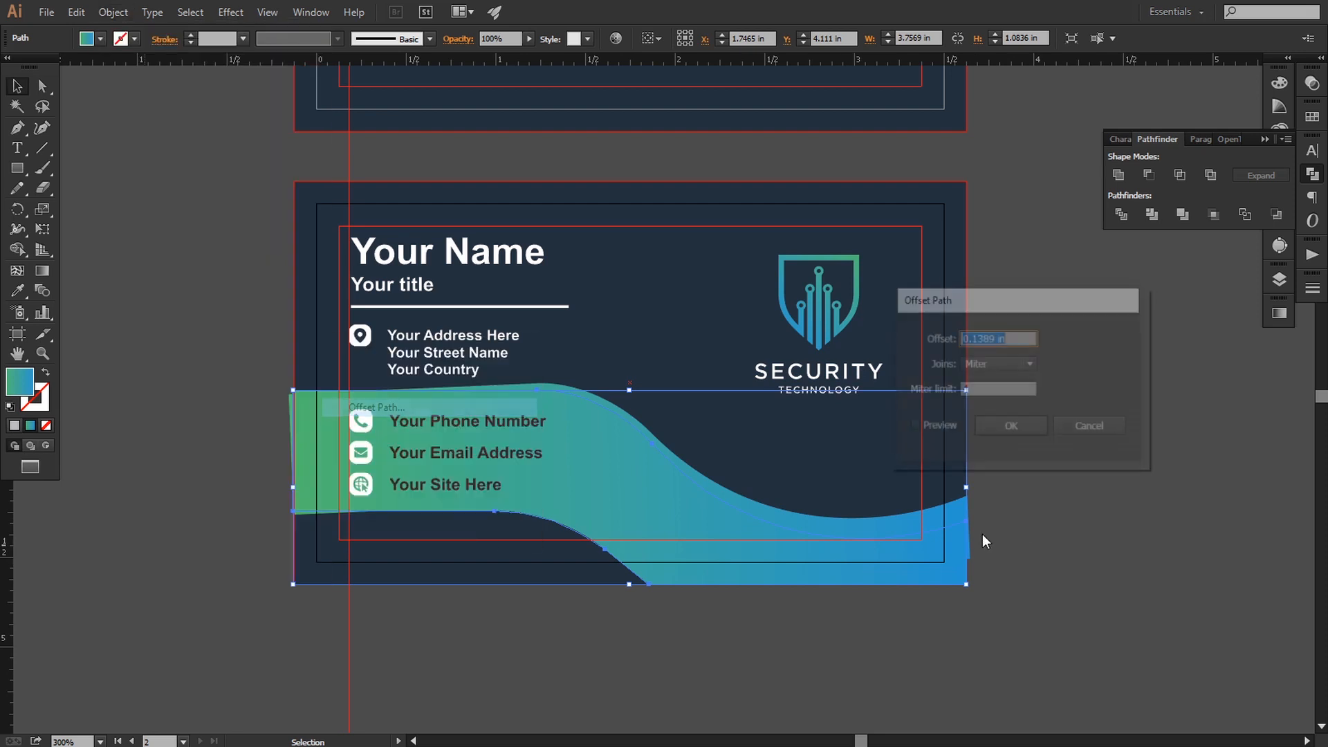
click(911, 426)
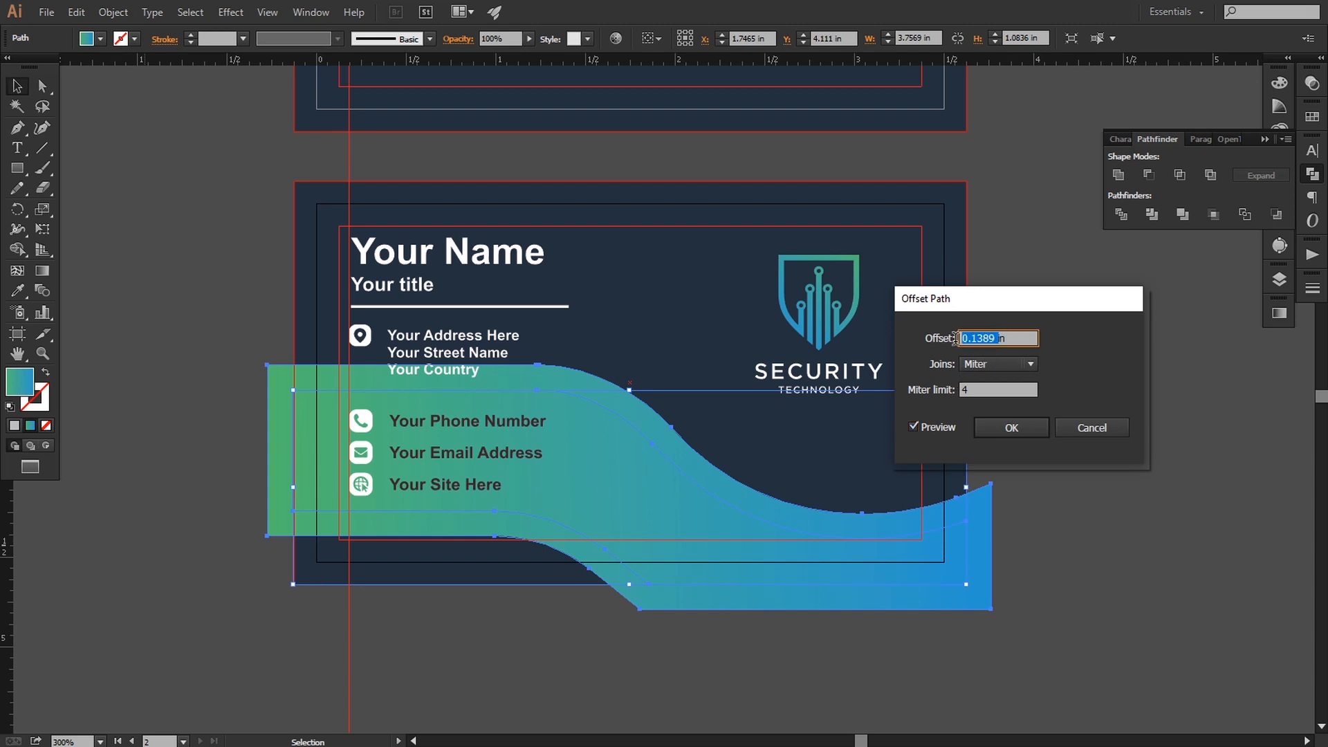
text(0.05)
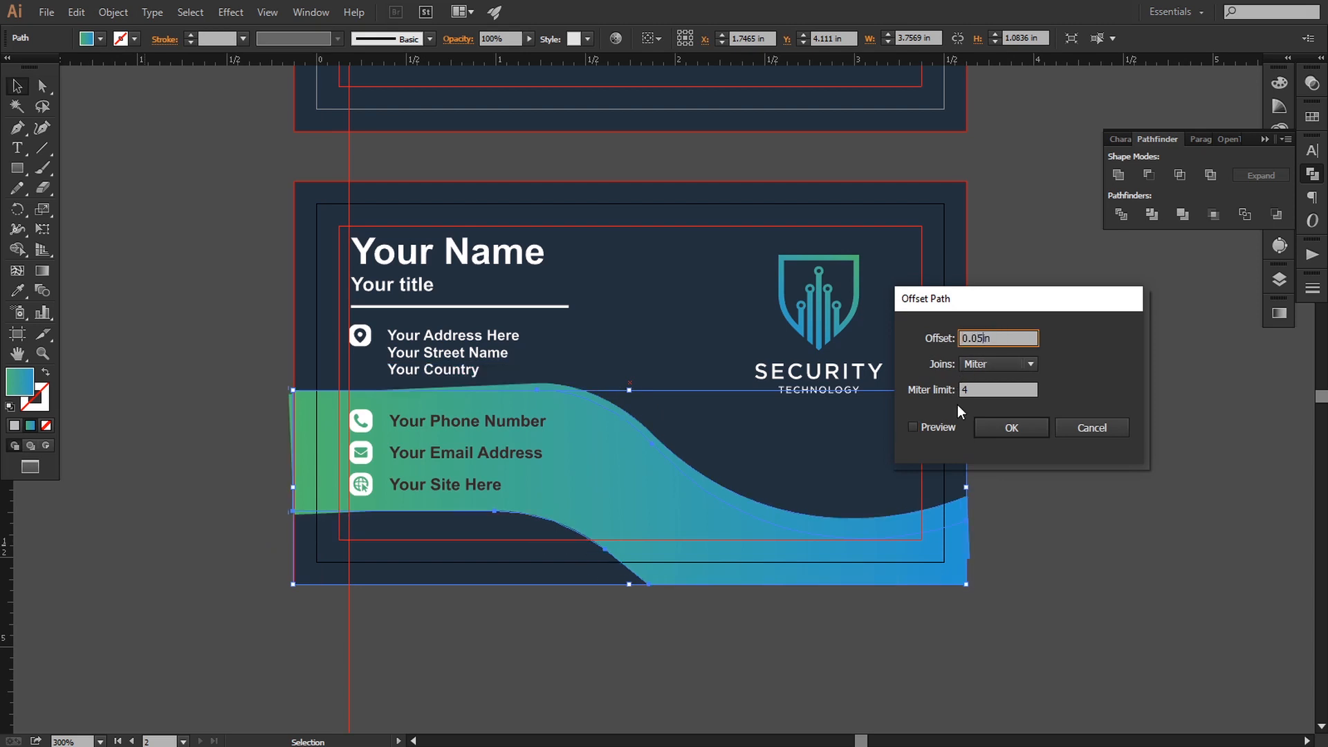
click(912, 426)
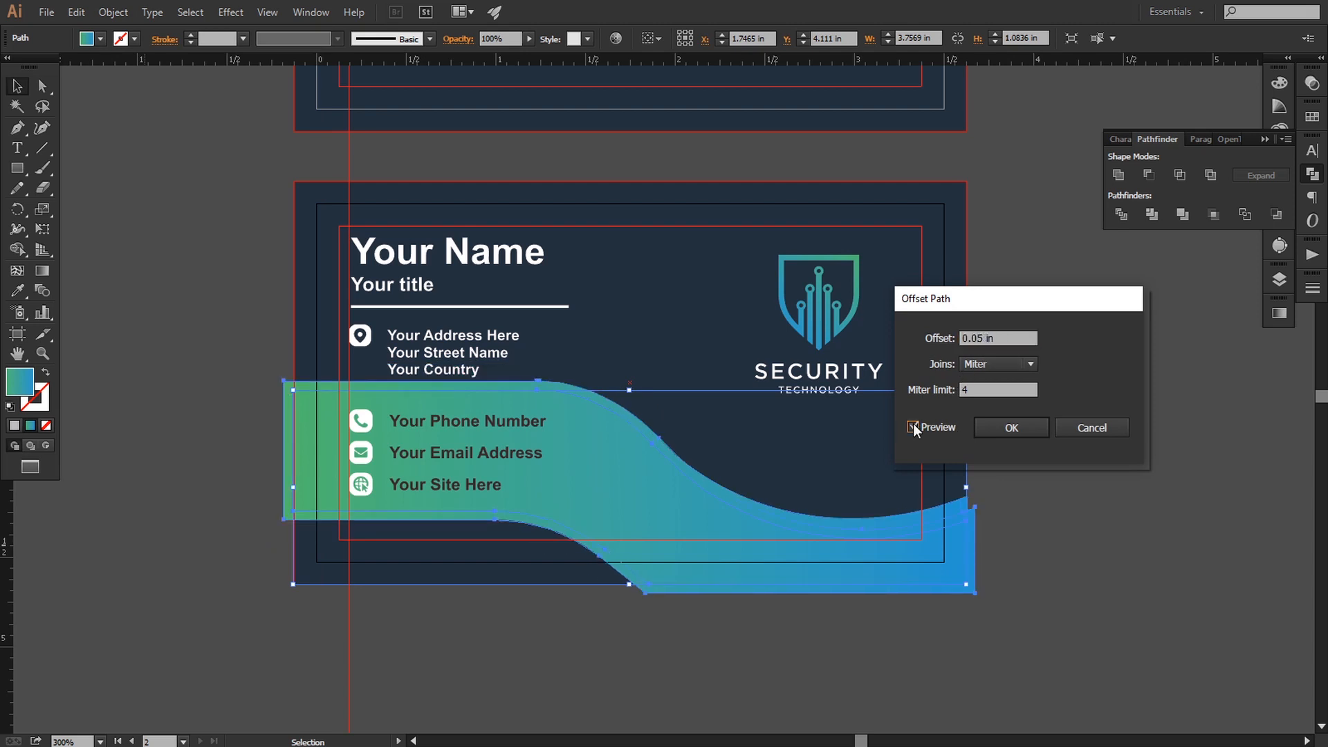
click(1010, 428)
Bring the offset wave to the front, subtract it from the rotated wave copy to leave a thin curved strip, and deselect.
right_click(971, 532)
mouse_move(1096, 504)
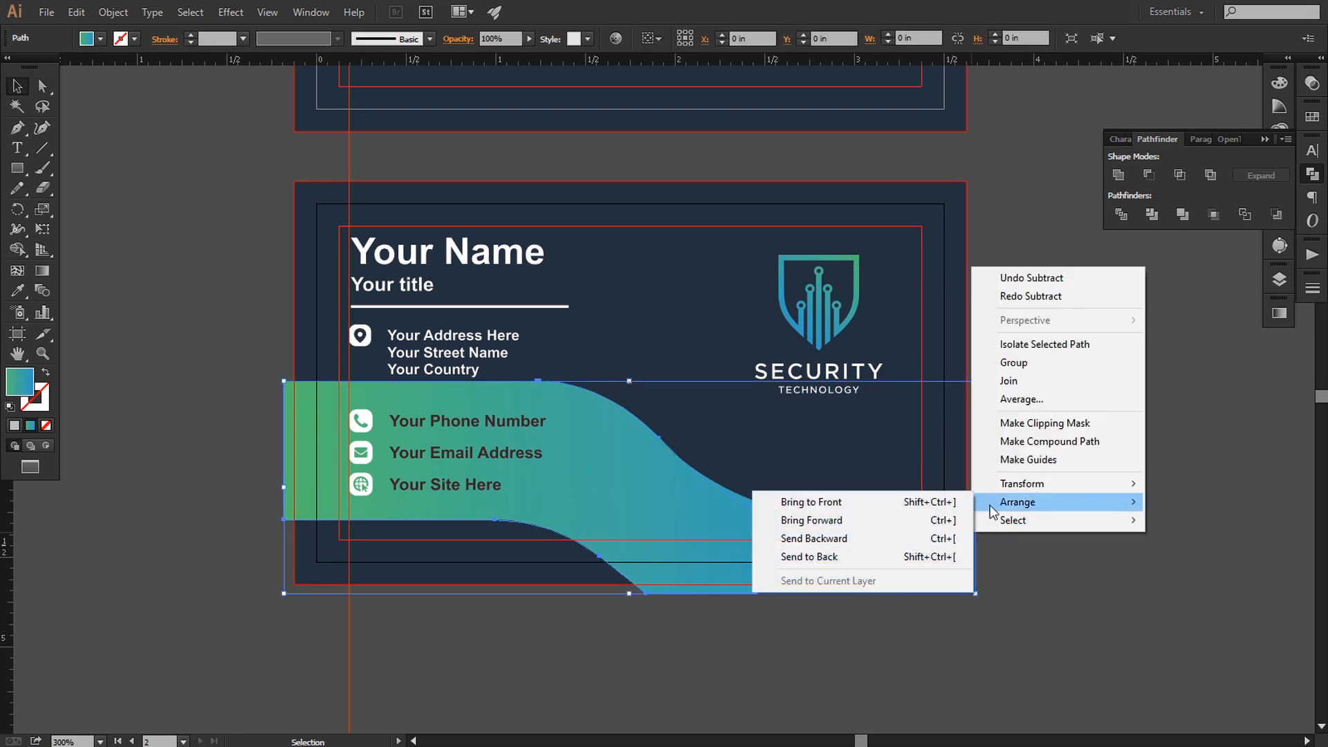
click(917, 507)
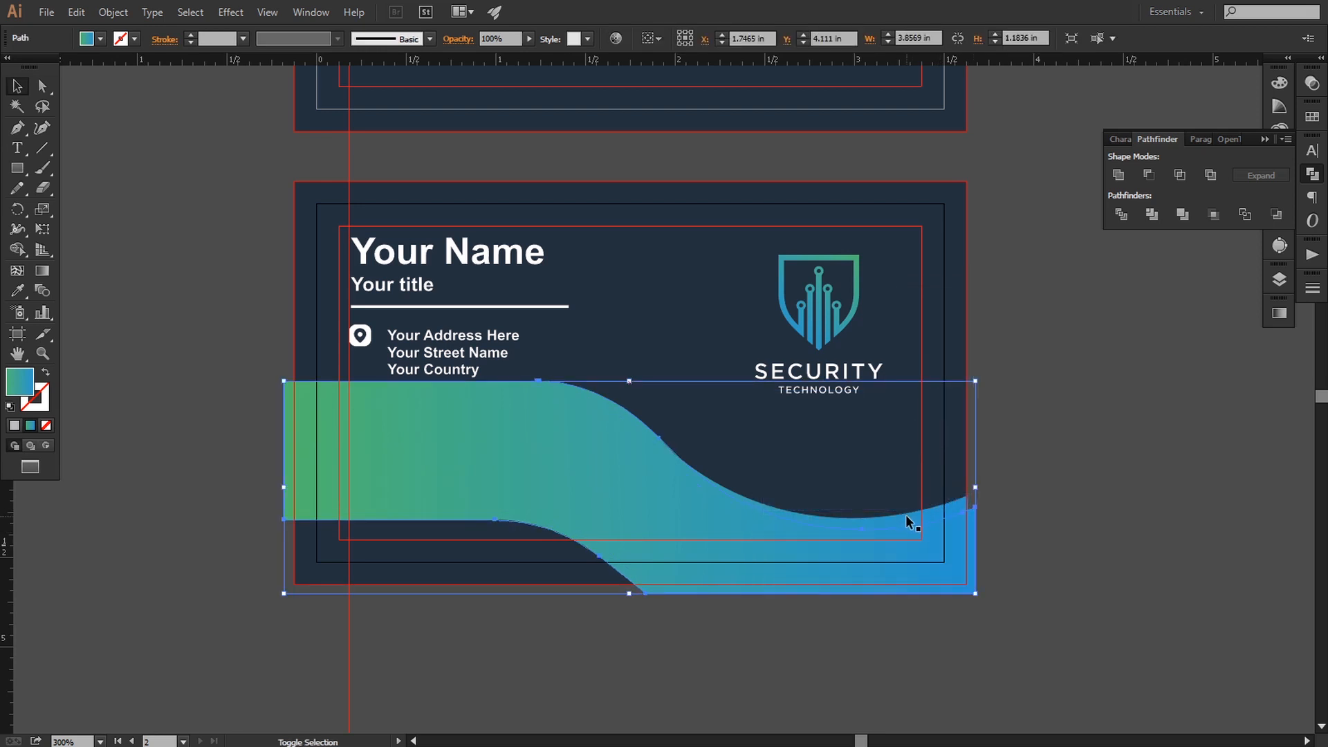
click(1148, 175)
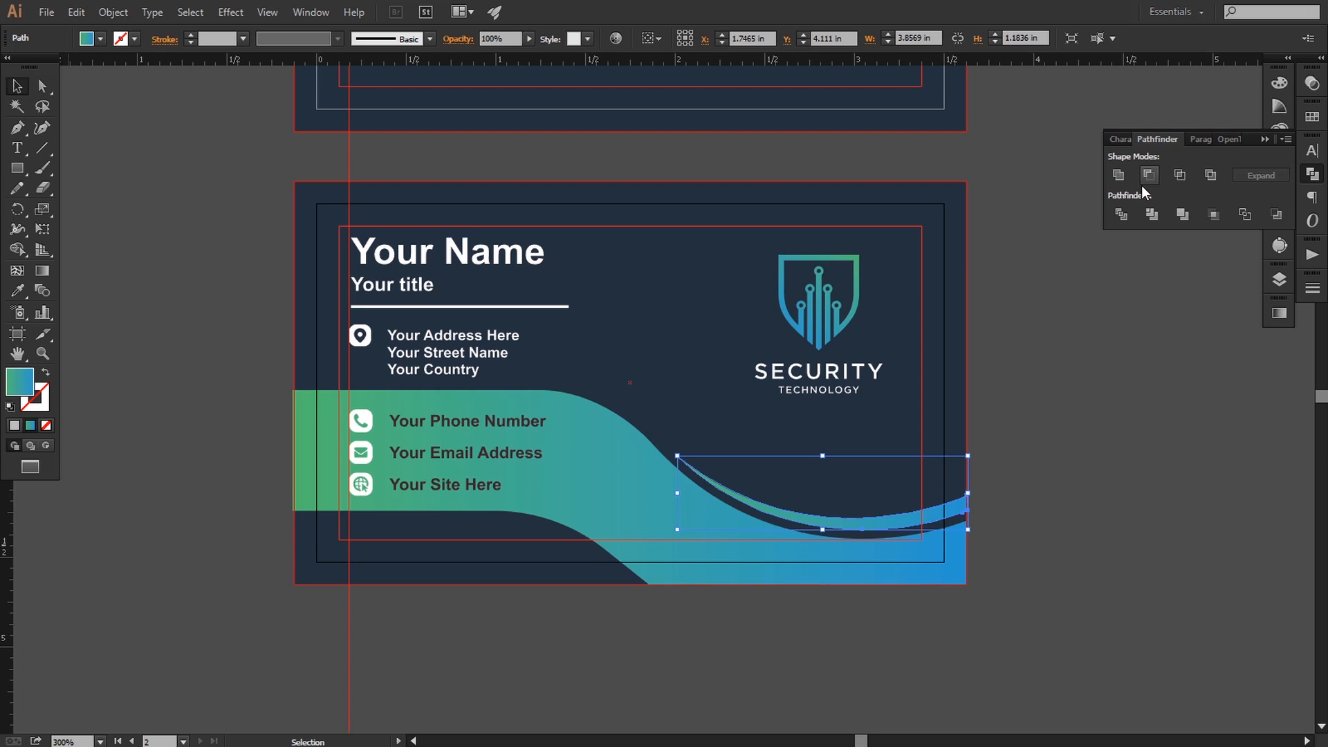
click(1091, 413)
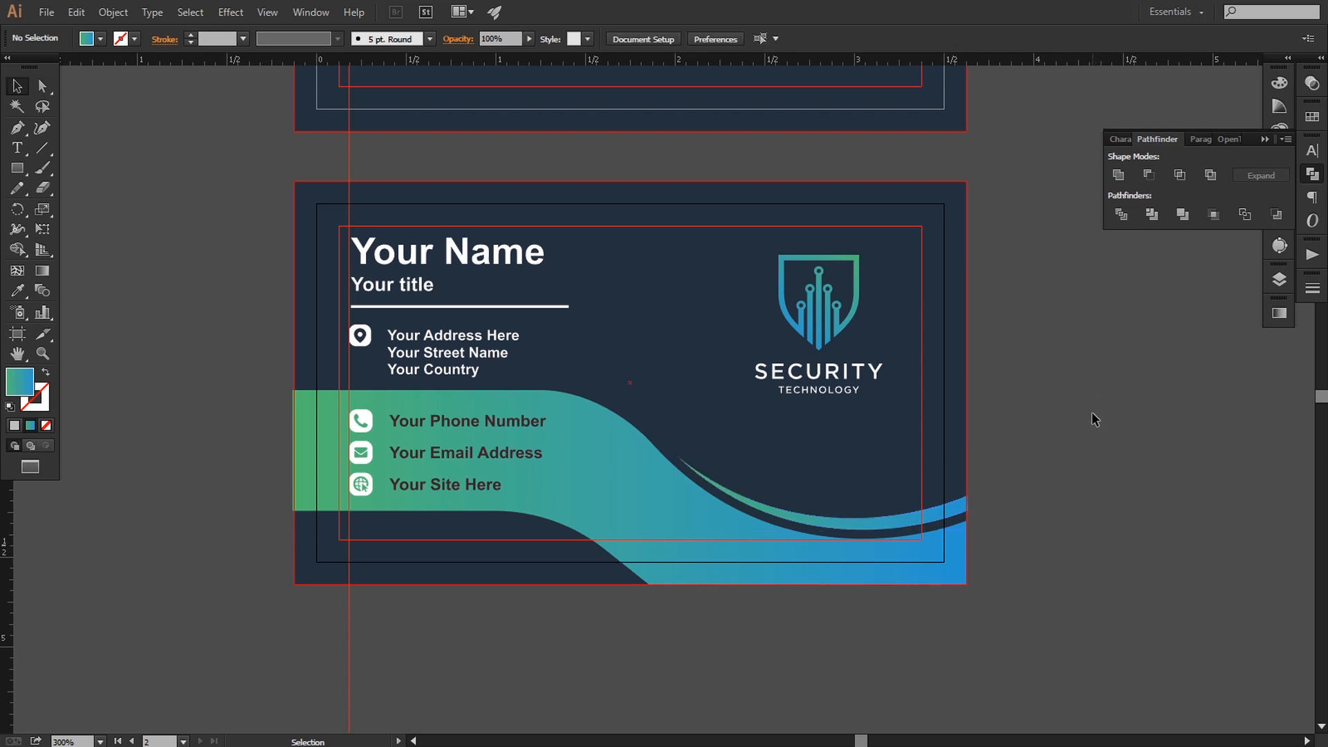
Nudge the thin curved strip slightly down toward the wave, to about Y 4.157 in, and deselect it.
click(948, 510)
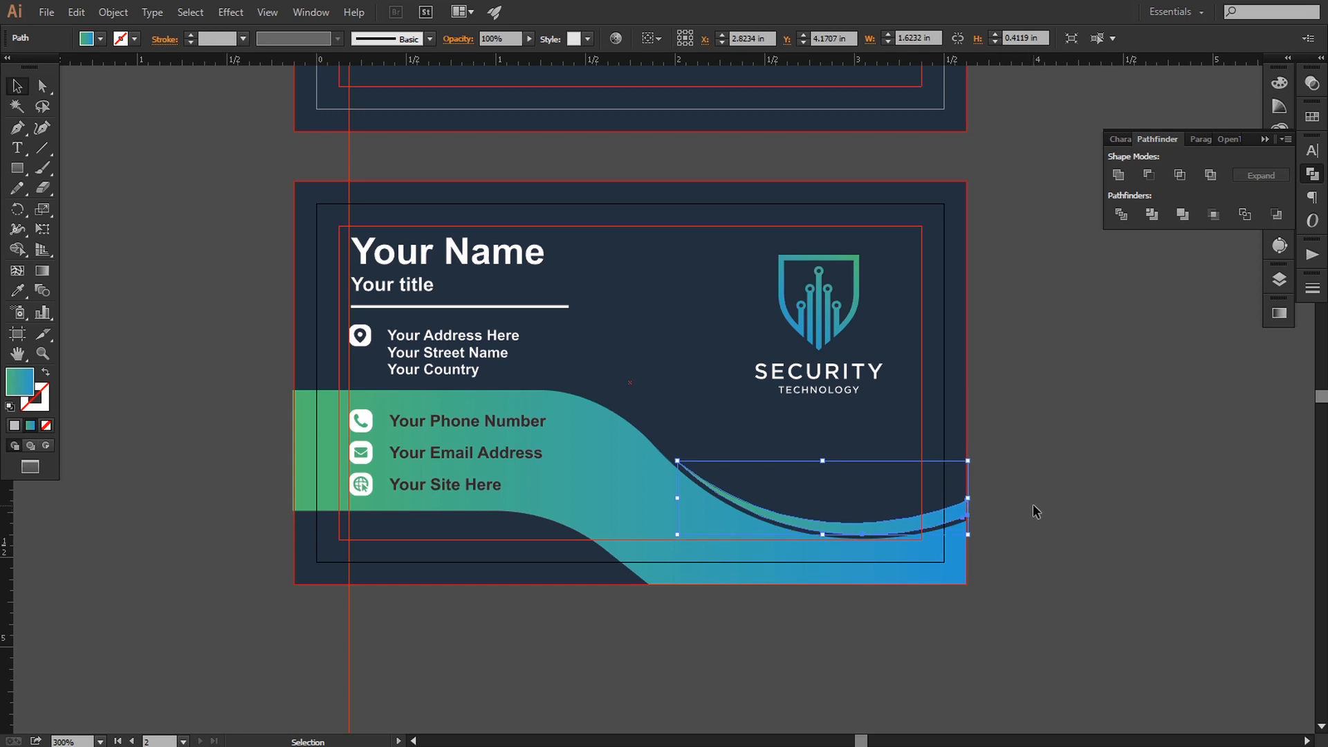
key(Up)
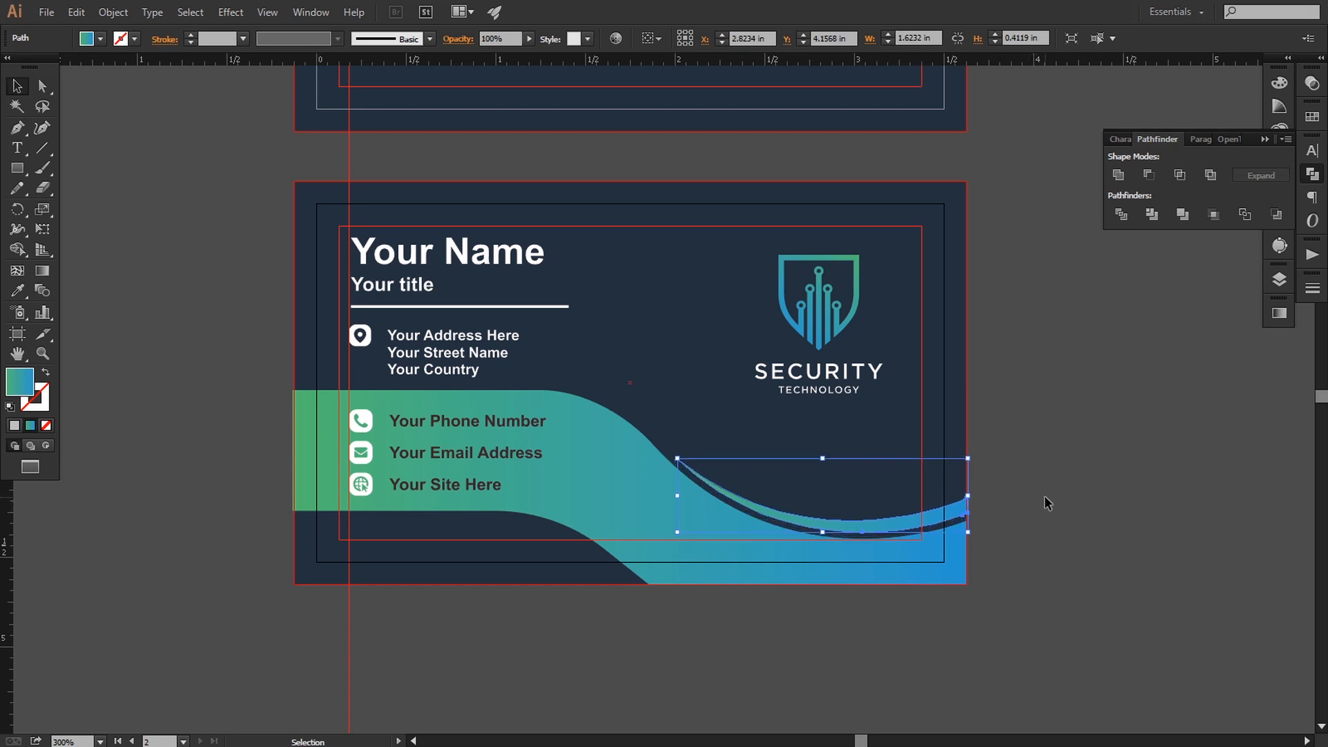
click(1044, 497)
key(space)
drag(1031, 499, 1057, 507)
Recolor the thin curved strip with the lighter navy sampled from the lowest color square beside the cards, then deselect it.
click(978, 514)
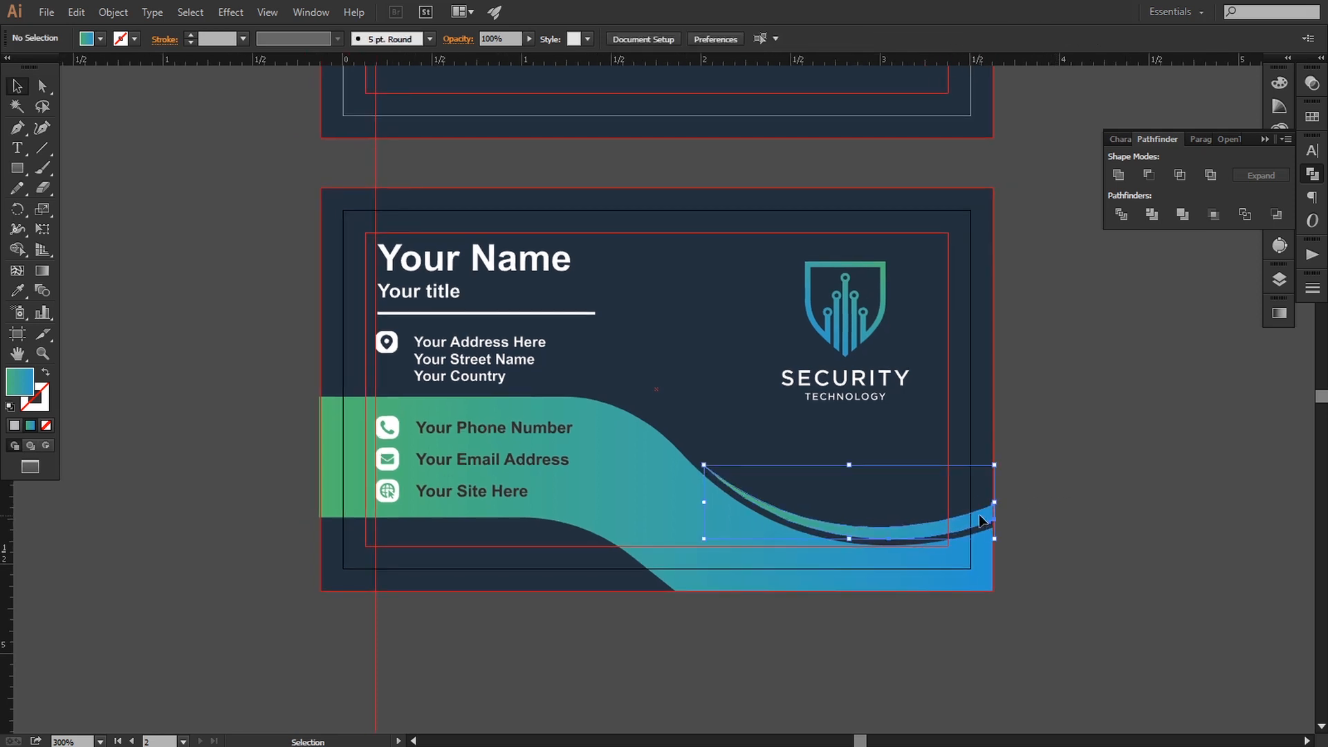
key(space)
drag(603, 312, 647, 438)
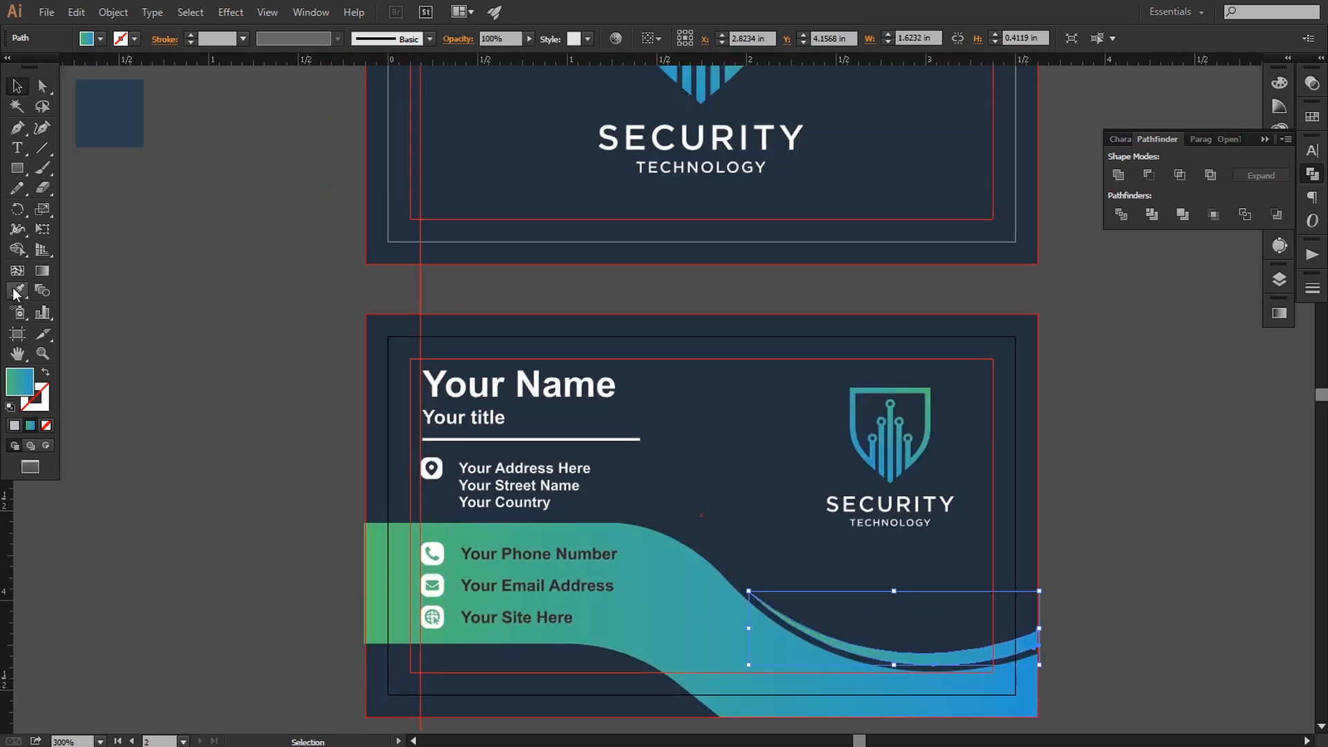
click(17, 290)
key(space)
drag(154, 132, 163, 252)
click(147, 234)
key(space)
drag(297, 359, 277, 140)
click(16, 87)
click(177, 274)
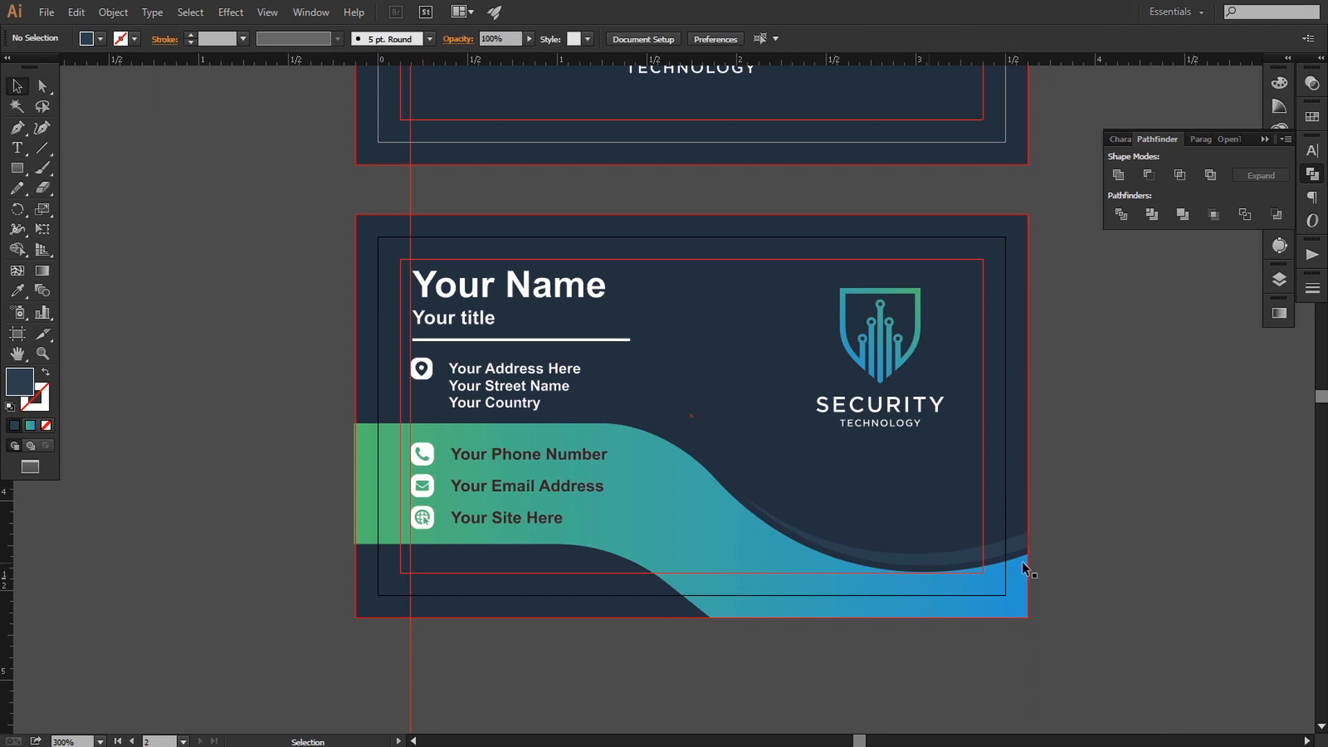
Raise the navy strip's upper-right anchor point to about Y 4.129 in to widen the strip's outer end.
key(space)
drag(1253, 476, 1248, 480)
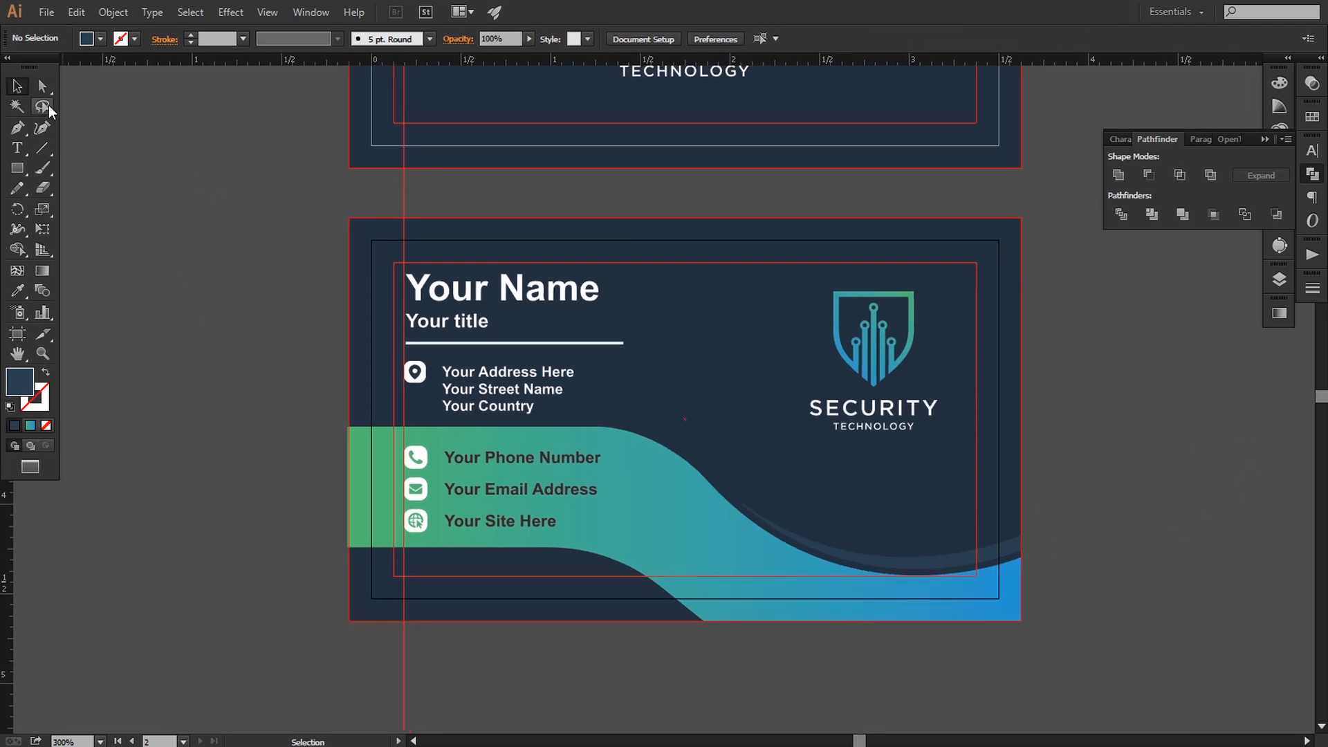
click(43, 85)
click(1014, 548)
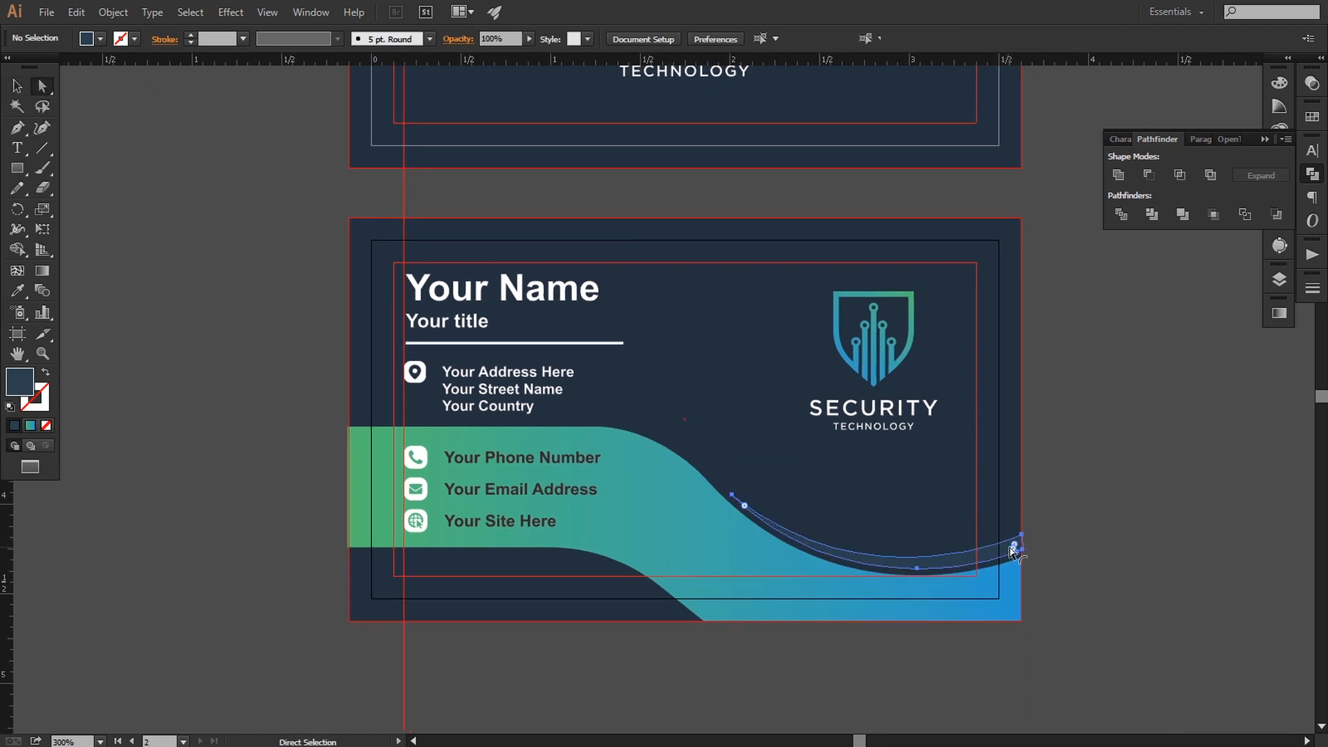
click(1023, 534)
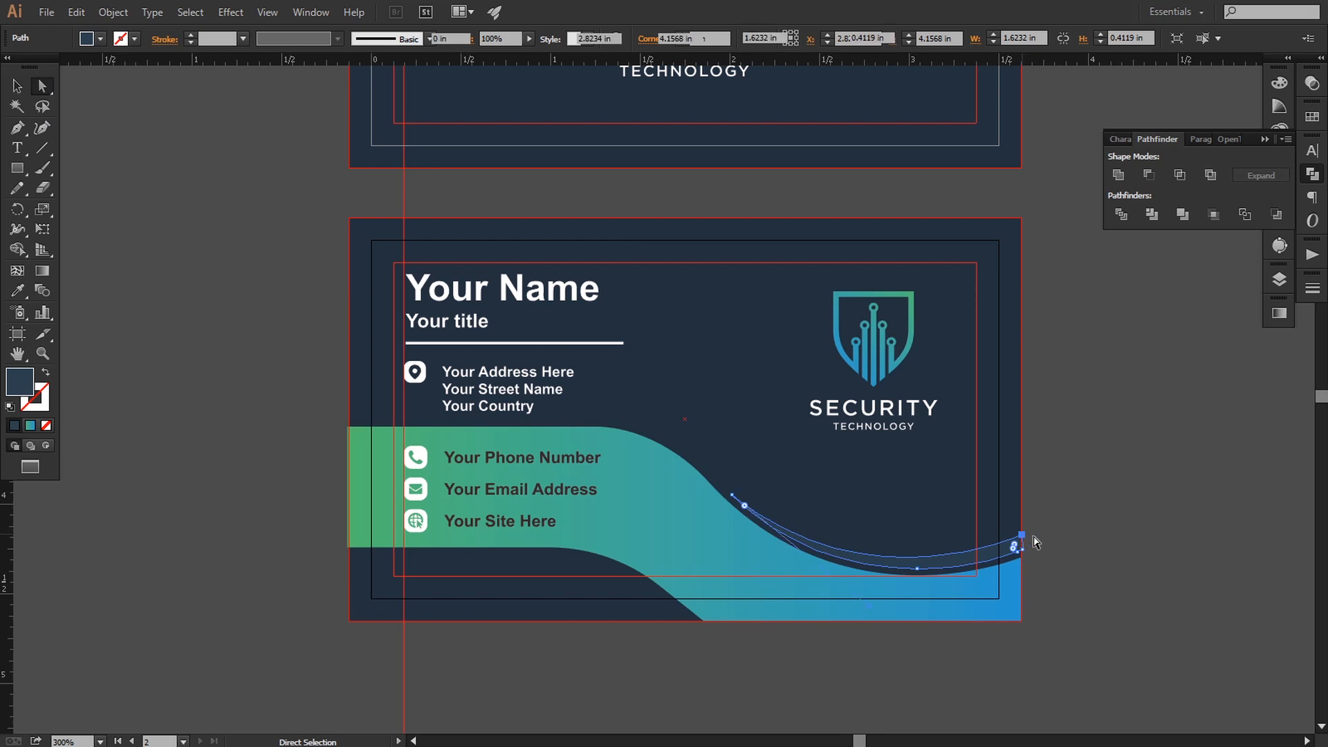
key(Up)
key(Up)
key(Up)
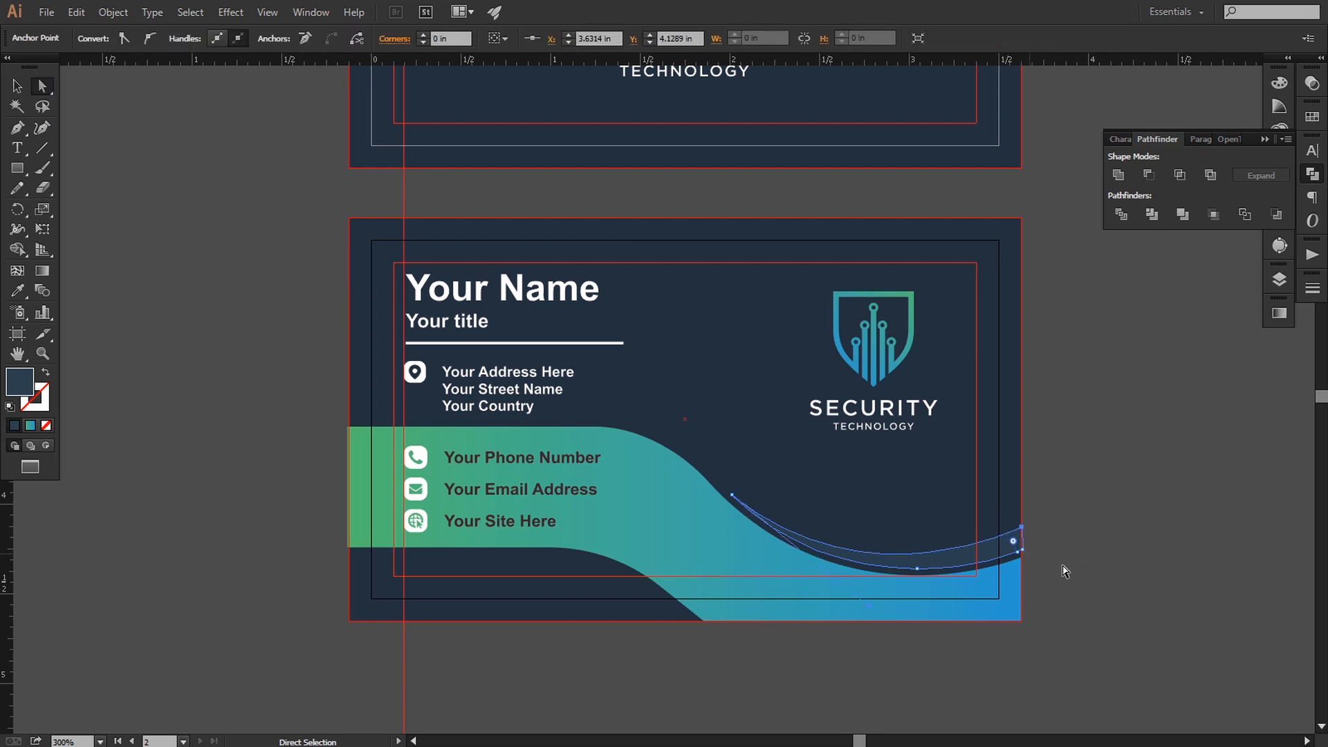
Move the navy strip's lower-right anchor point inward onto the card's red bleed edge, at about X 3.626 in.
key(space)
drag(1067, 564, 897, 436)
key(ctrl+plus)
key(ctrl+plus)
key(ctrl+plus)
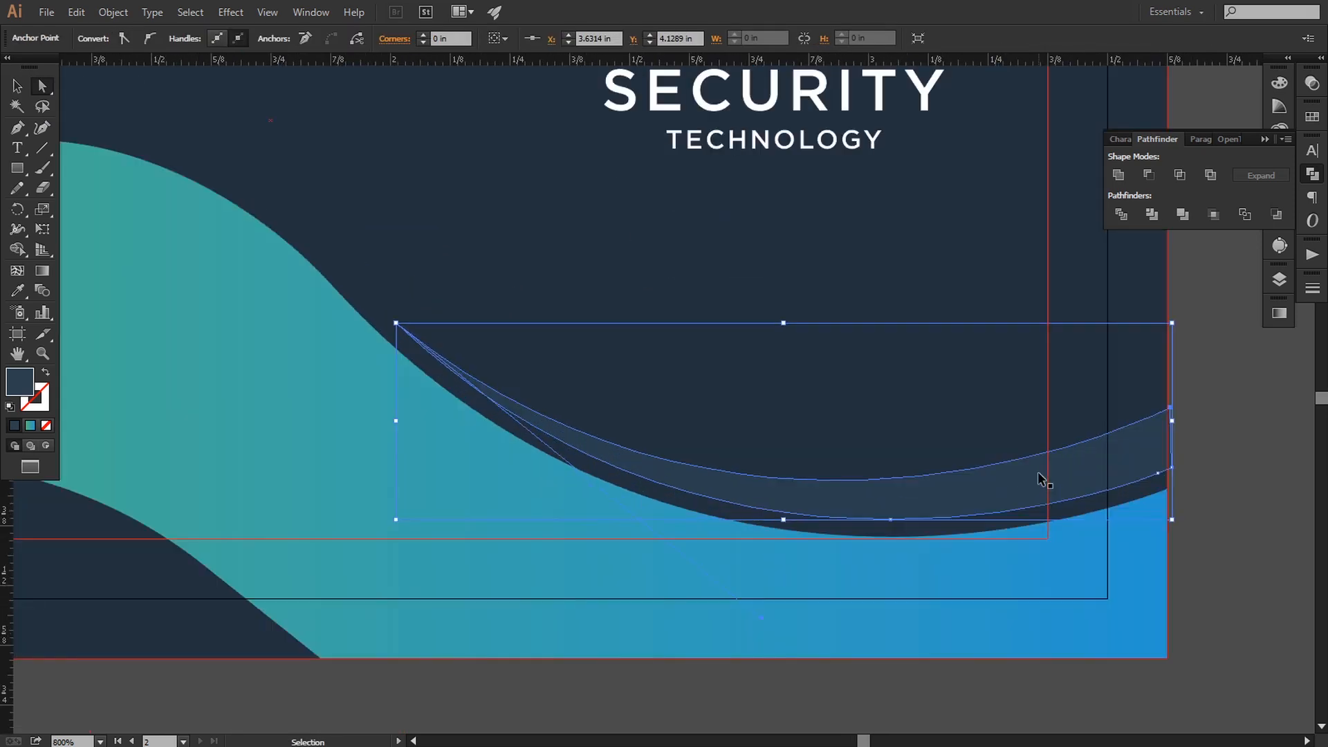
key(ctrl+plus)
key(space)
drag(1109, 516, 656, 355)
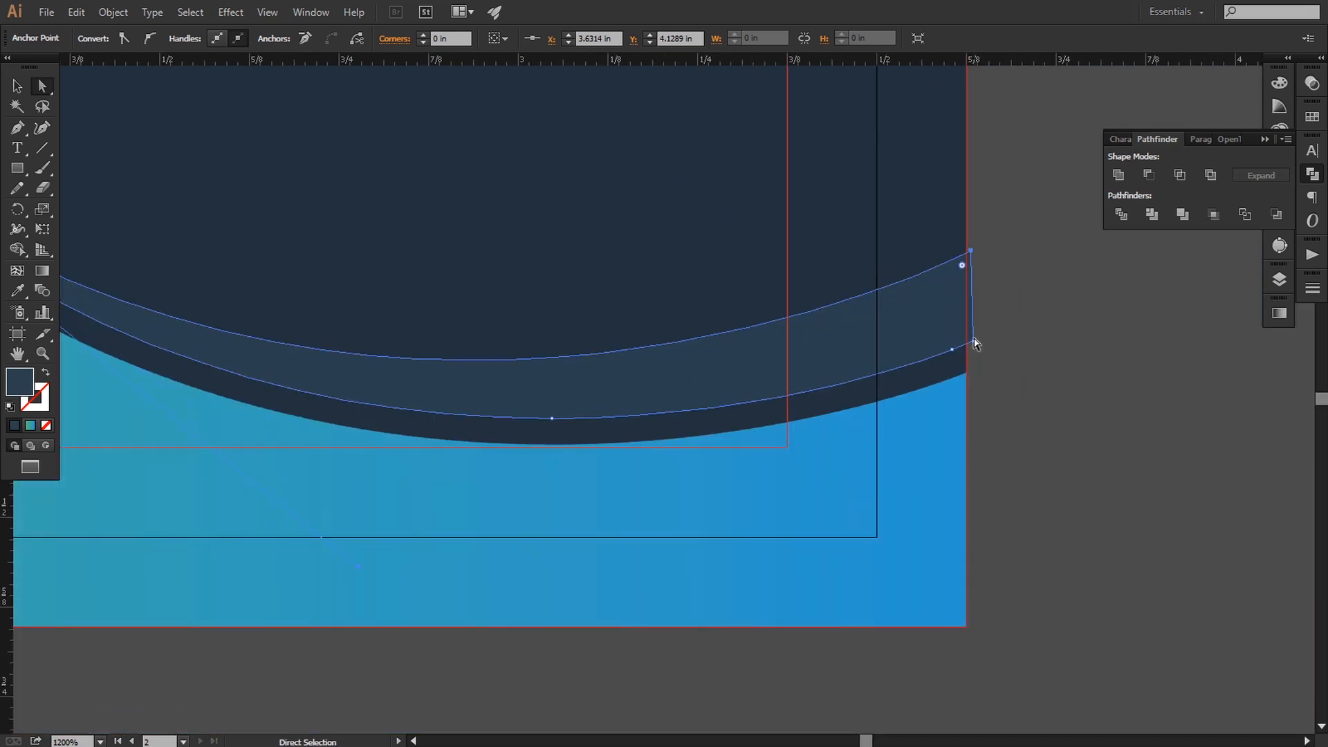
drag(973, 342, 967, 344)
Pull the navy strip's upper-right anchor point inward to the card's red bleed edge.
key(ctrl+plus)
key(ctrl+plus)
key(space)
drag(1046, 320, 650, 541)
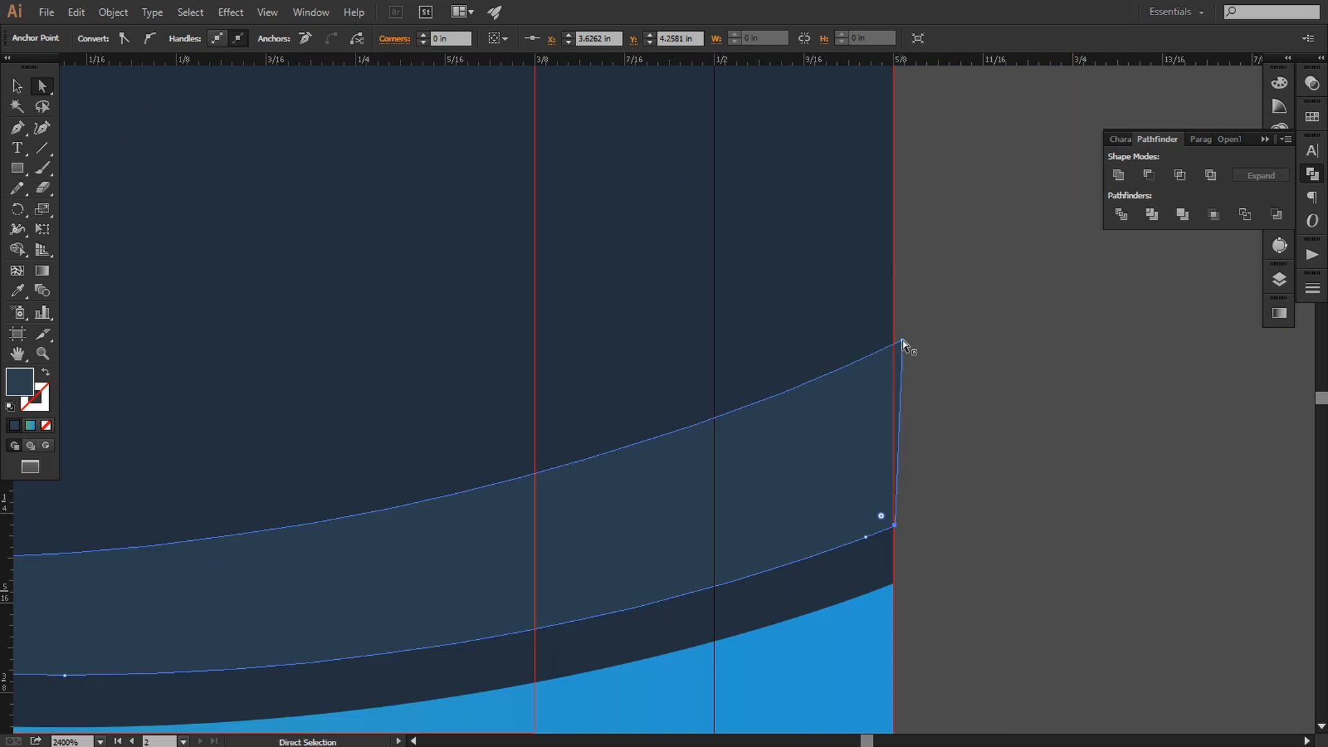
drag(902, 340, 891, 333)
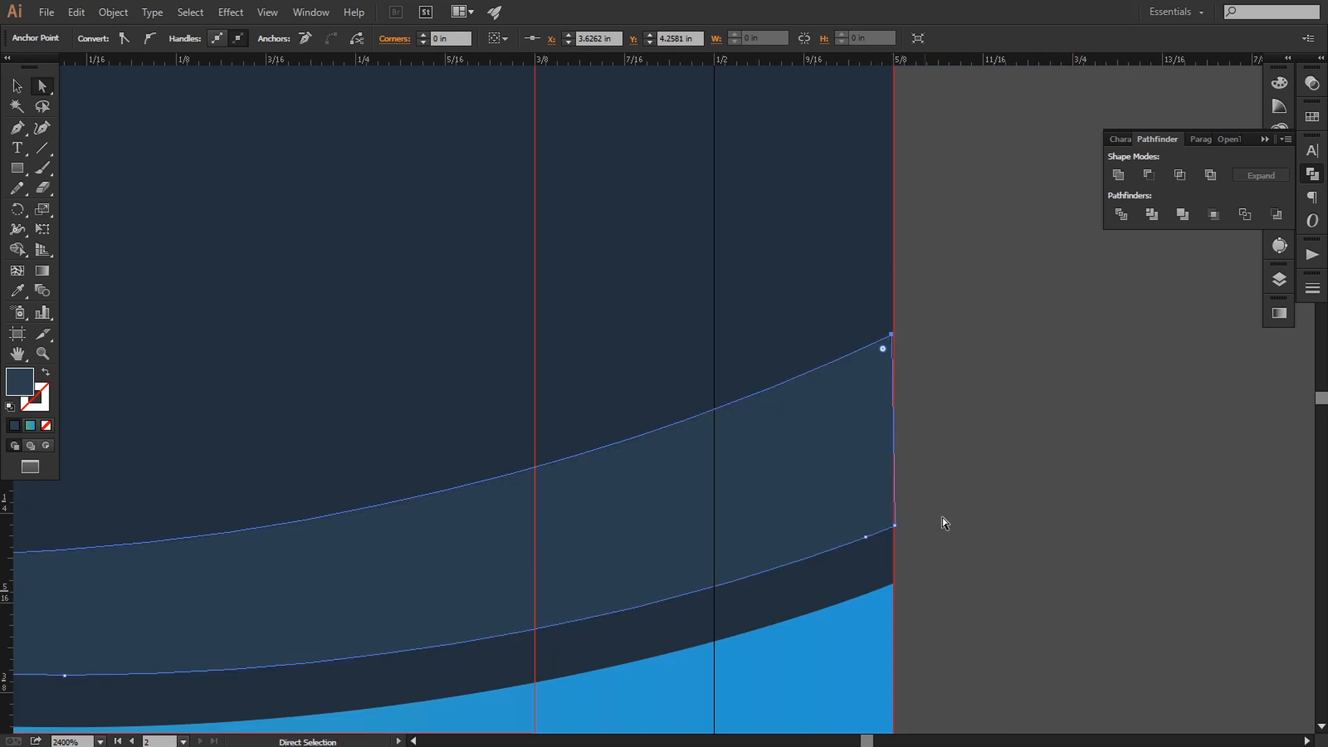
Fine-tune the strip's upper-right anchor point at high magnification to sit exactly on the bleed edge, then deselect the strip.
key(space)
drag(945, 522, 895, 388)
key(ctrl+plus)
key(ctrl+plus)
drag(1037, 395, 1036, 396)
key(space)
drag(1061, 321, 940, 492)
drag(911, 182, 915, 180)
click(1008, 311)
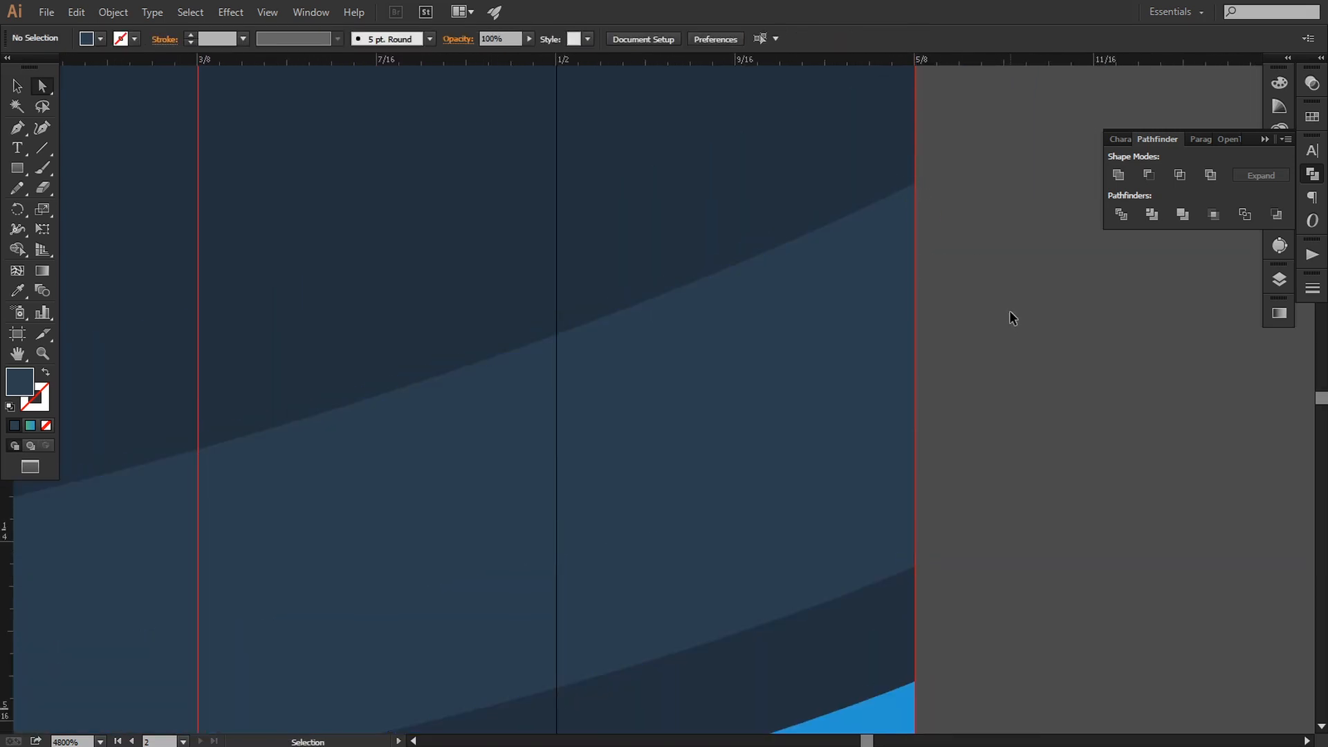
Collapse the Pathfinder panel and bring both card sides and the color squares into view.
key(ctrl+minus)
key(ctrl+minus)
key(ctrl+minus)
key(ctrl+minus)
key(ctrl+minus)
key(ctrl+minus)
key(ctrl+minus)
key(space)
drag(836, 426, 1072, 516)
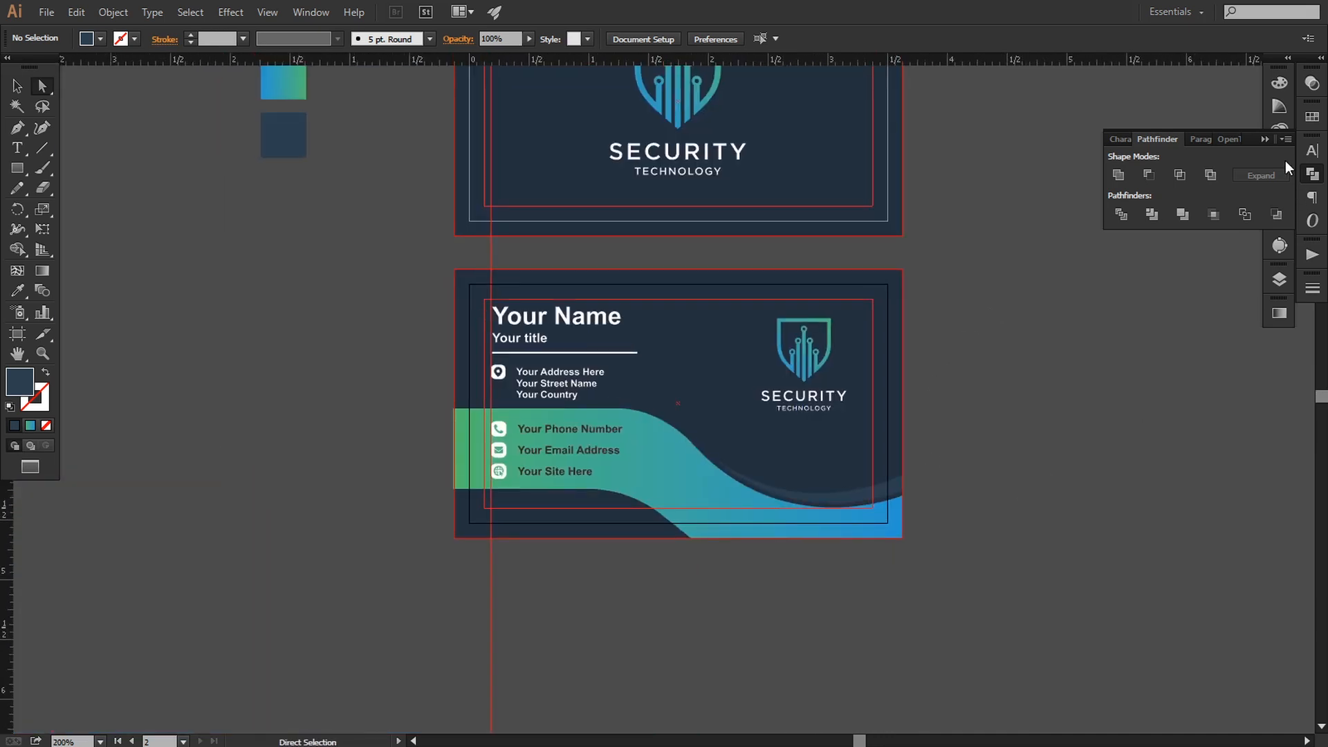
click(1265, 141)
key(space)
drag(736, 308, 790, 504)
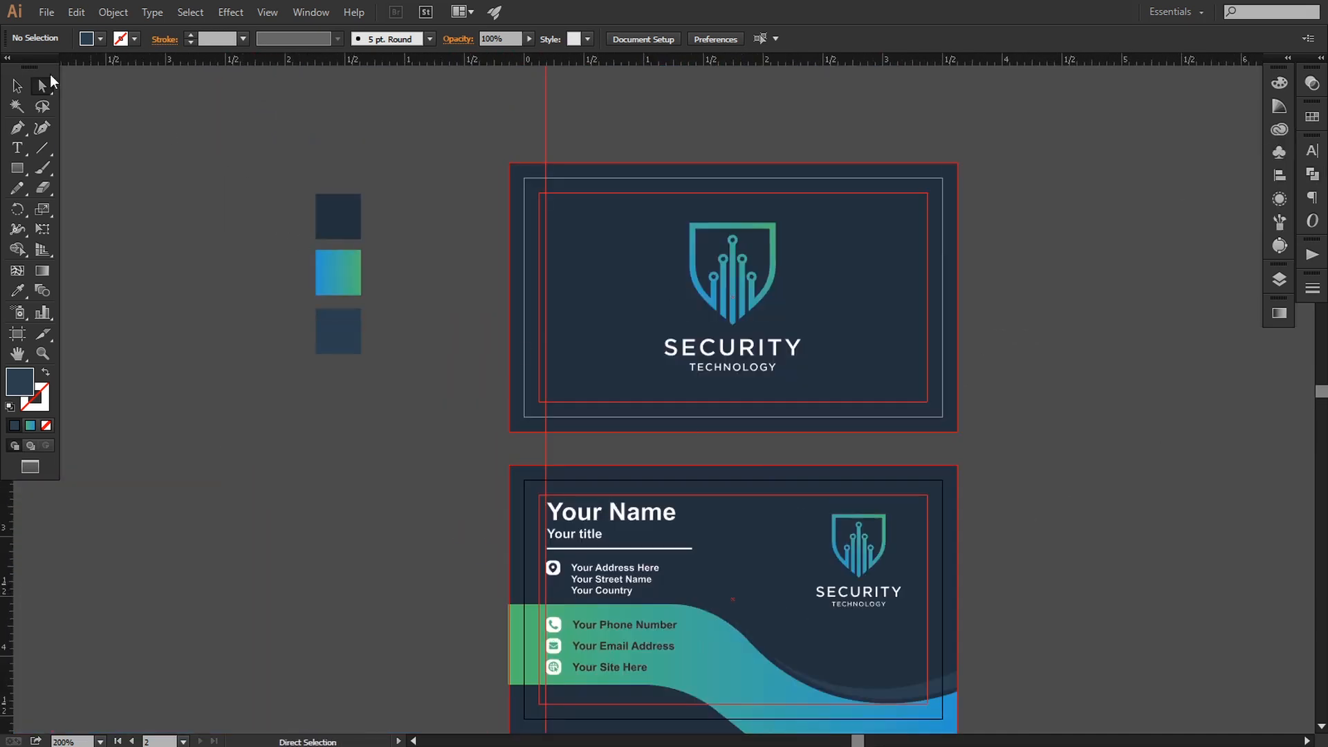
Delete the three color sample squares beside the front card.
click(16, 87)
drag(134, 139, 422, 433)
key(Delete)
Hide the rulers and delete the vertical alignment guide running through both cards.
click(269, 16)
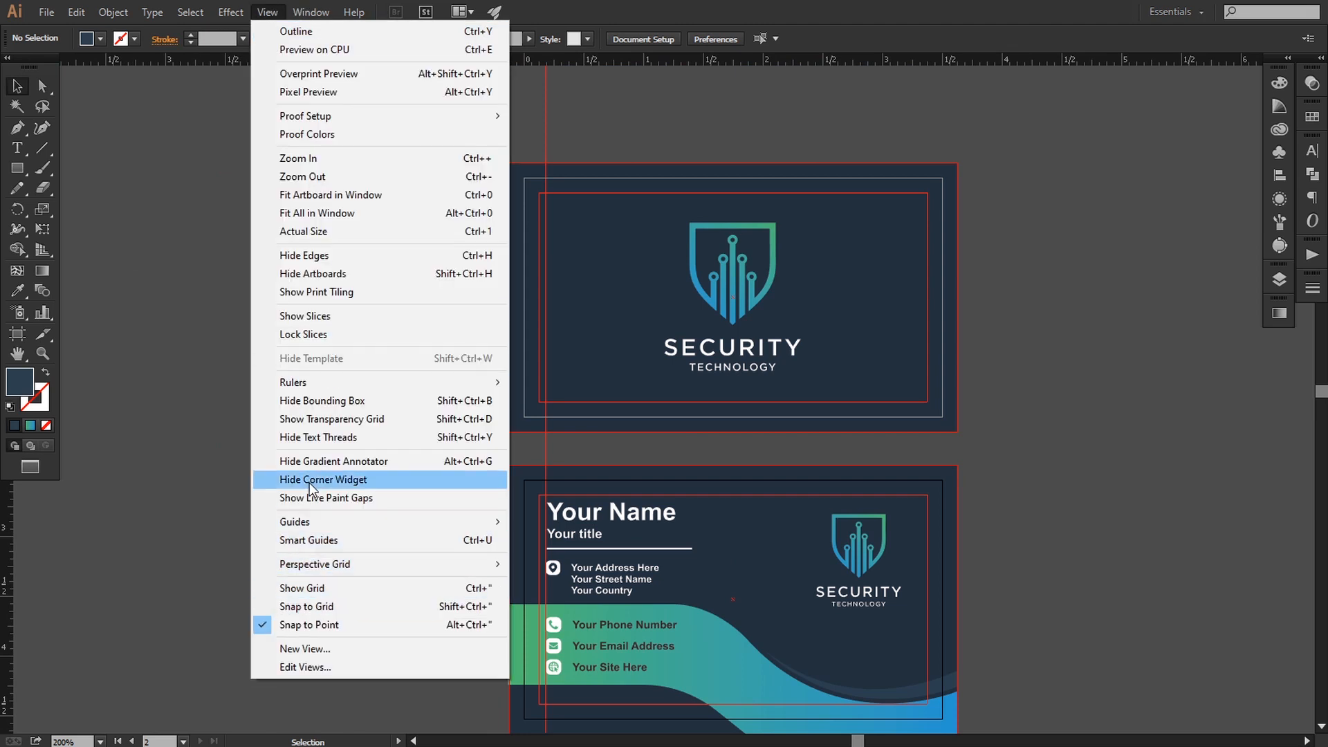
mouse_move(306, 382)
click(517, 381)
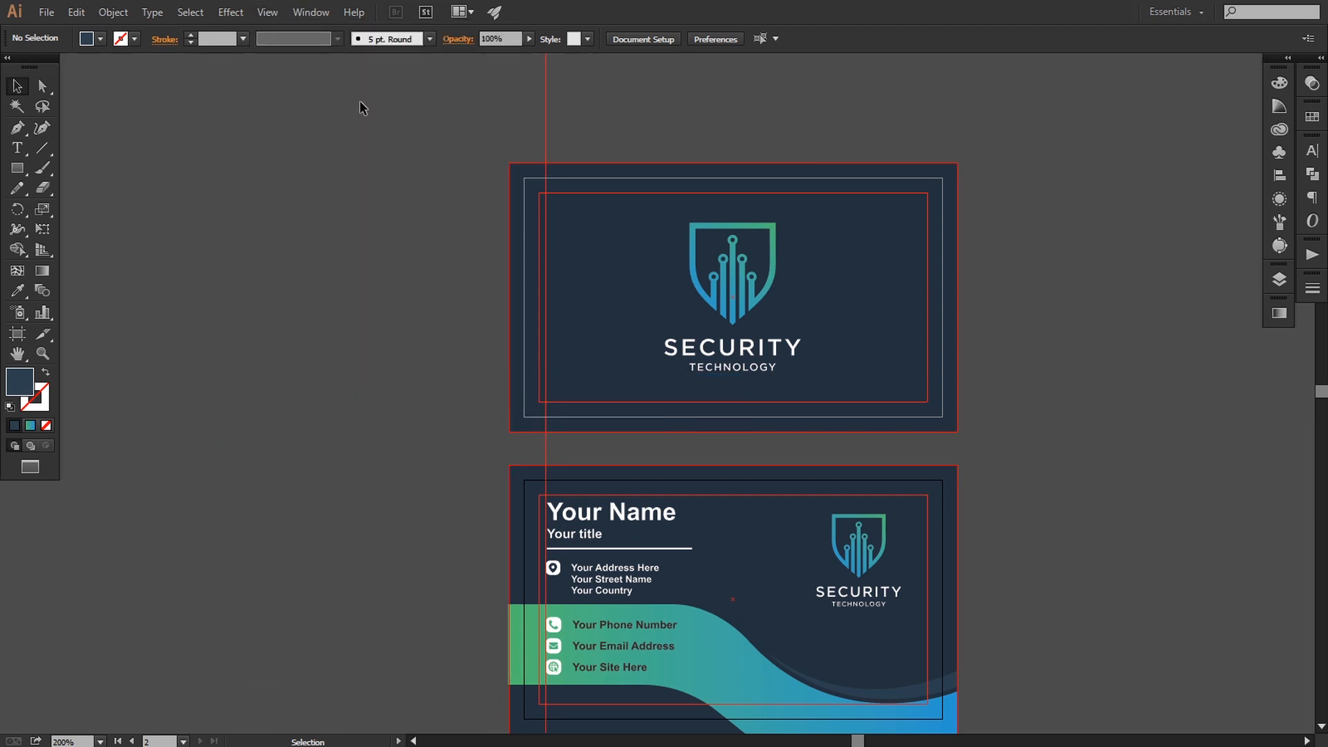
drag(366, 103, 675, 104)
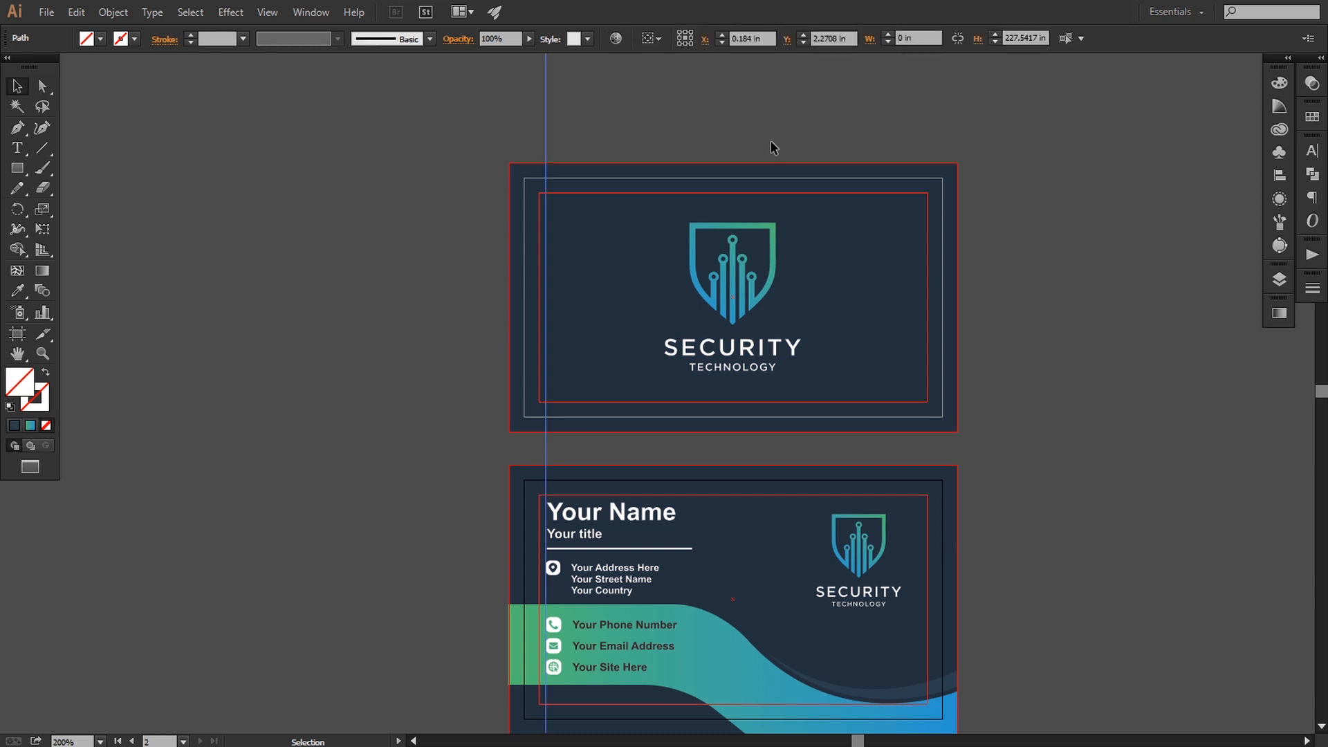
key(Delete)
drag(1050, 444, 1199, 388)
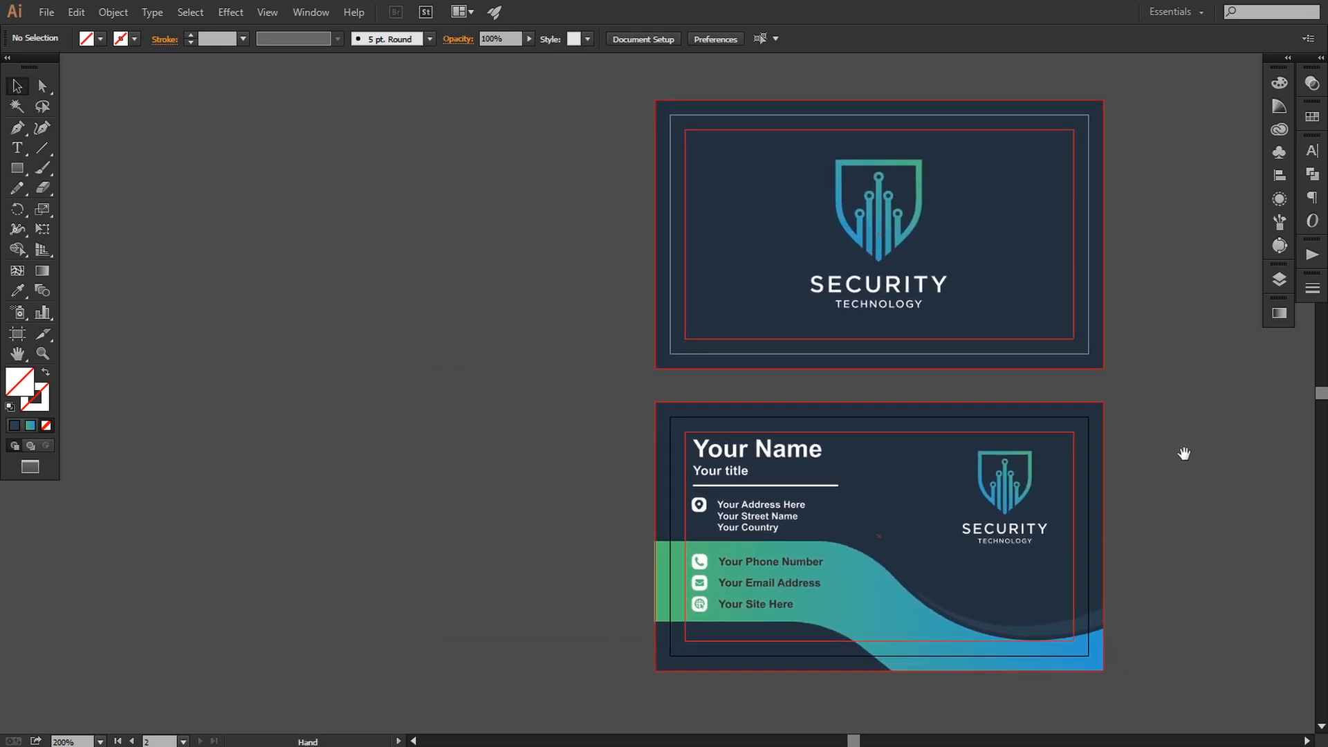